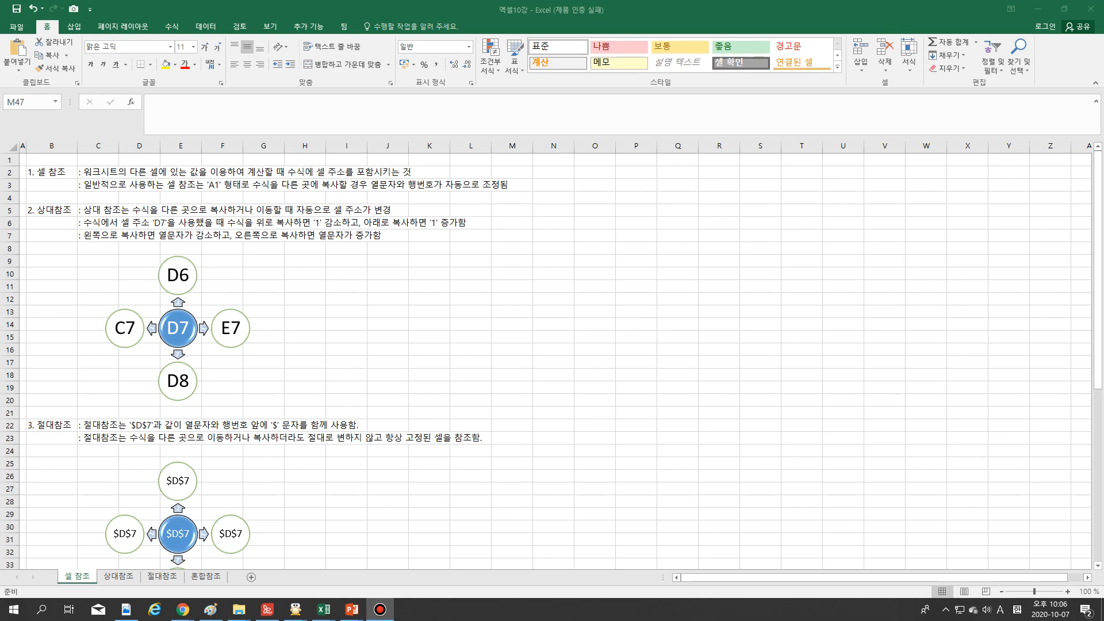
Set the worksheet zoom to 200% and show the notes from row 1 onward.
{"action": "left_click", "coordinate": [281, 29]}
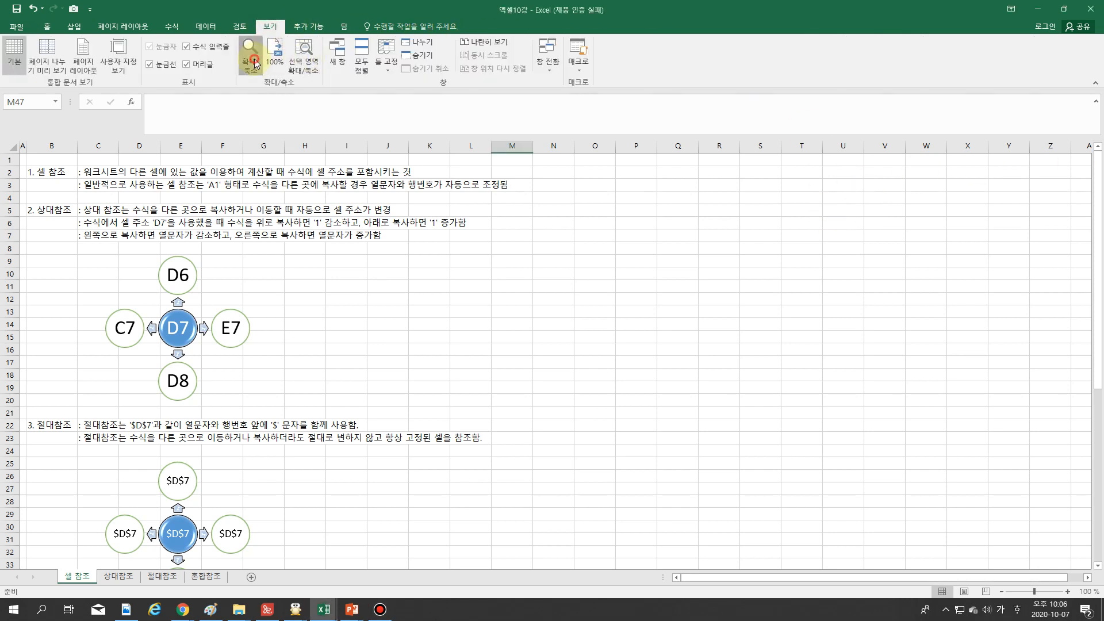
{"action": "left_click", "coordinate": [255, 63]}
{"action": "left_click", "coordinate": [509, 325]}
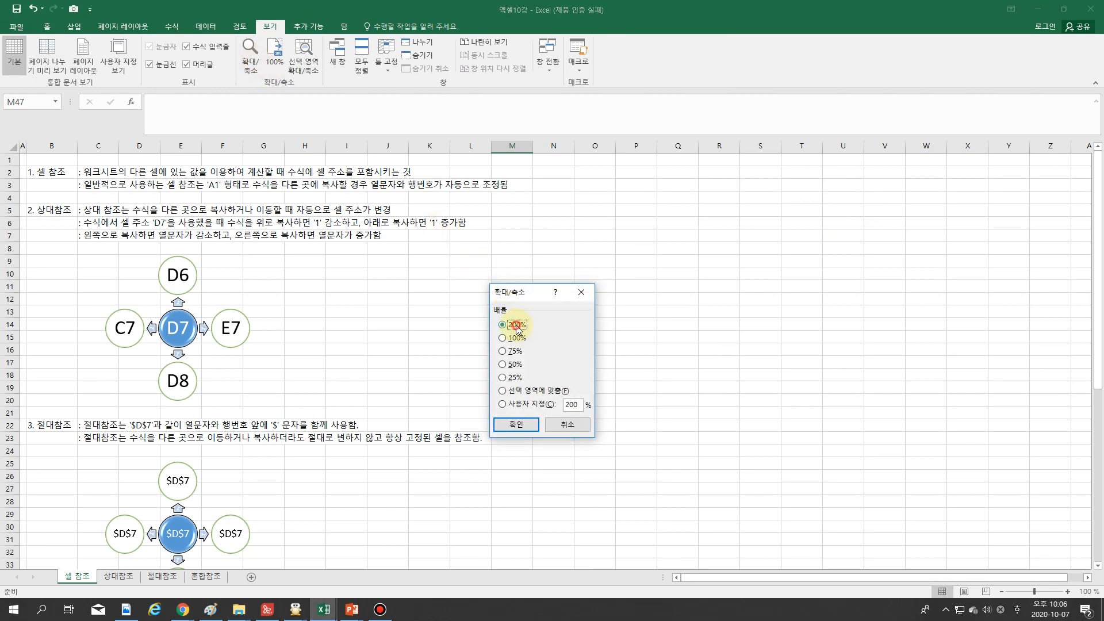
{"action": "left_click", "coordinate": [515, 424]}
{"action": "scroll", "coordinate": [451, 345], "scroll_direction": "up", "scroll_amount": 8}
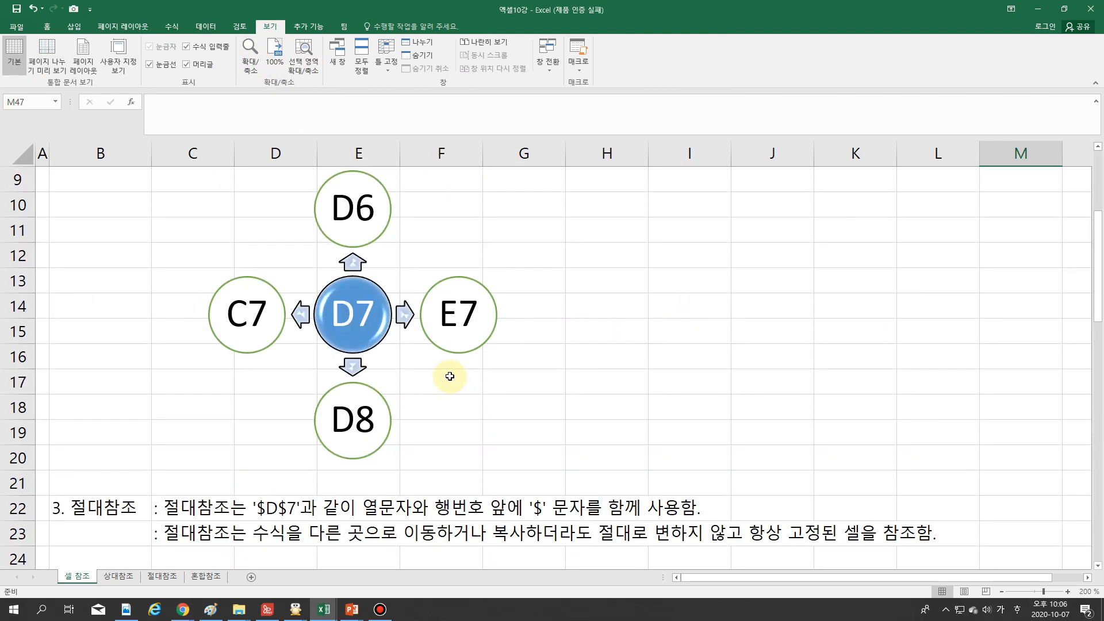
{"action": "scroll", "coordinate": [450, 376], "scroll_direction": "up", "scroll_amount": 3}
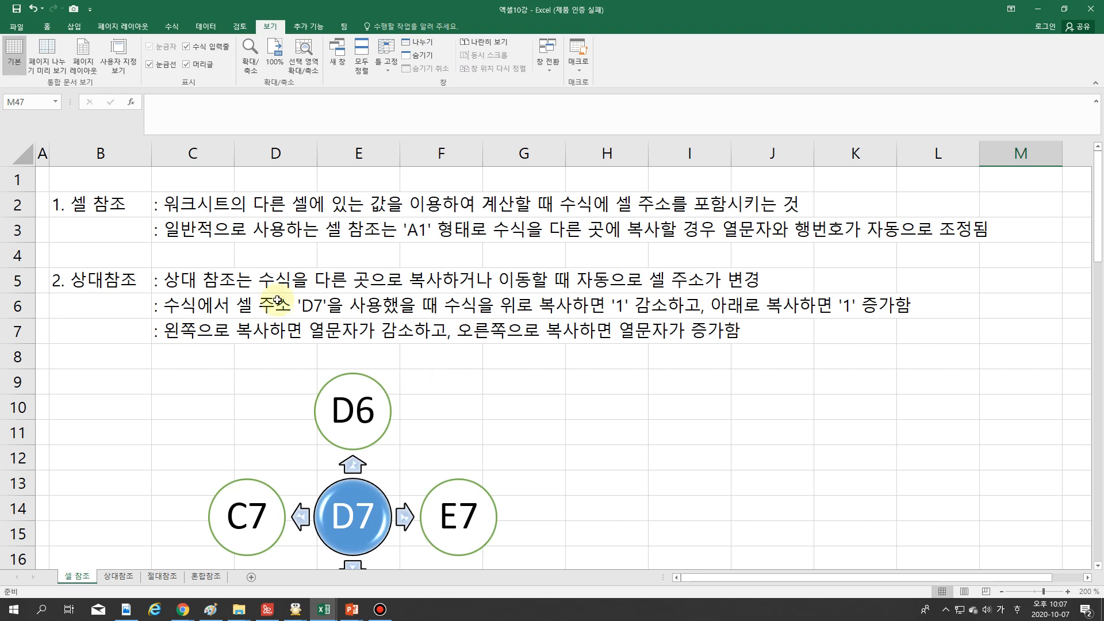
Examine the cell reference and relative reference notes in rows 2 to 7, along with the D7 diagram.
{"action": "left_click", "coordinate": [104, 205]}
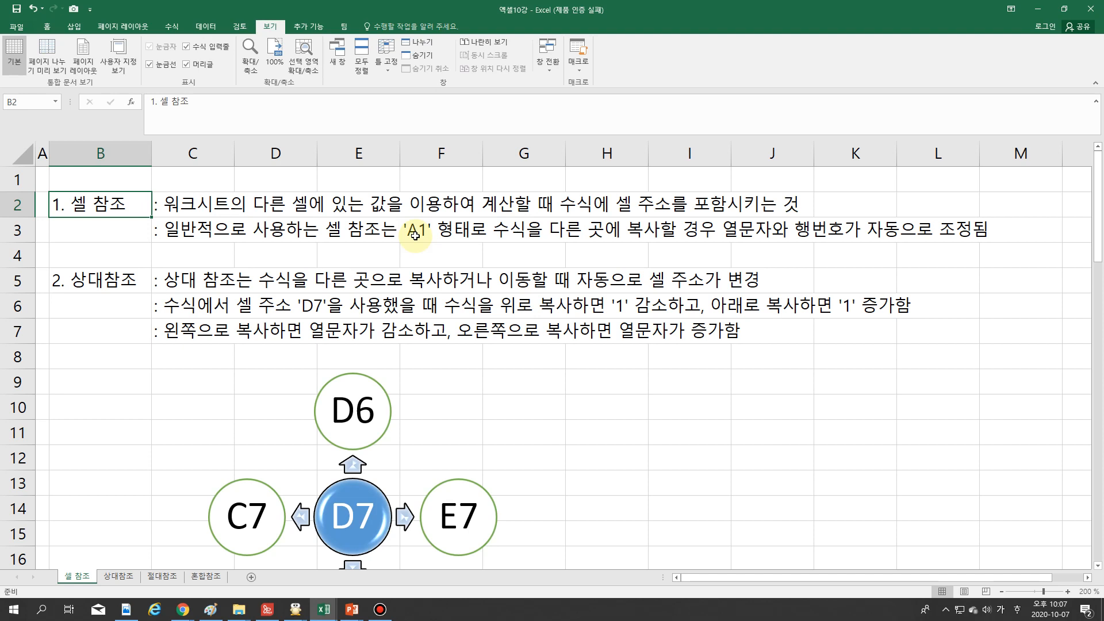
{"action": "left_click", "coordinate": [41, 179]}
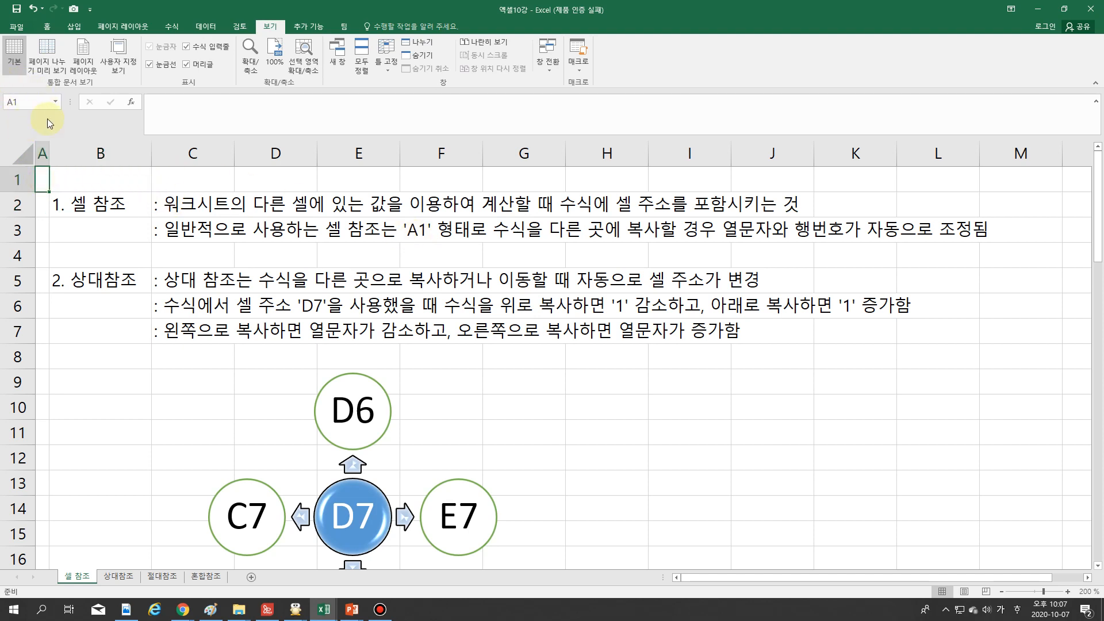
{"action": "left_click", "coordinate": [24, 106]}
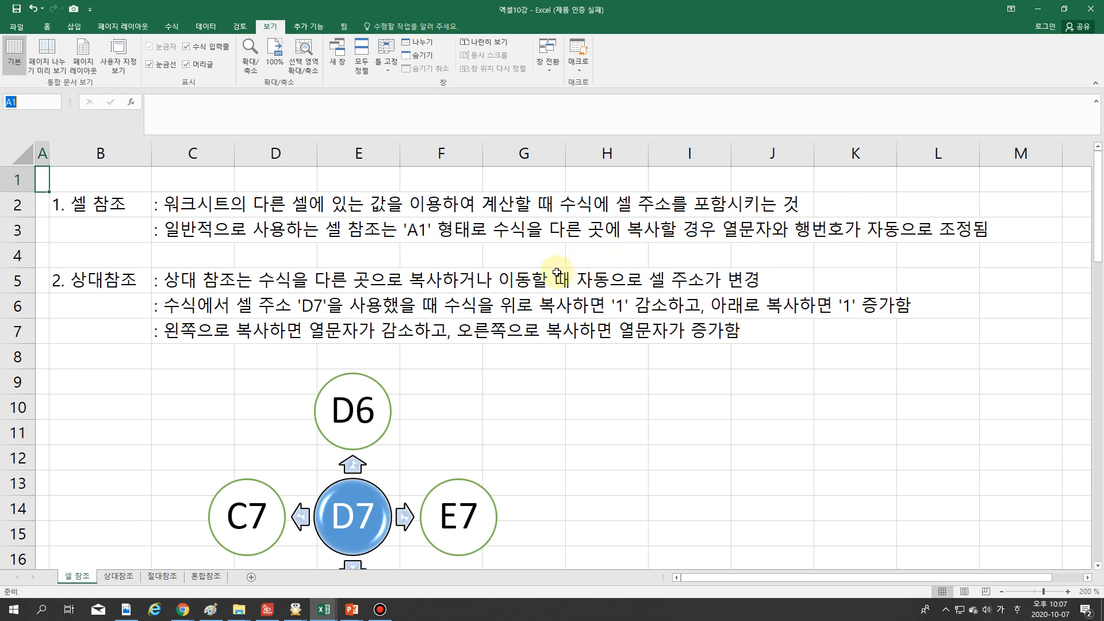
{"action": "left_click_drag", "start_coordinate": [170, 229], "coordinate": [971, 233]}
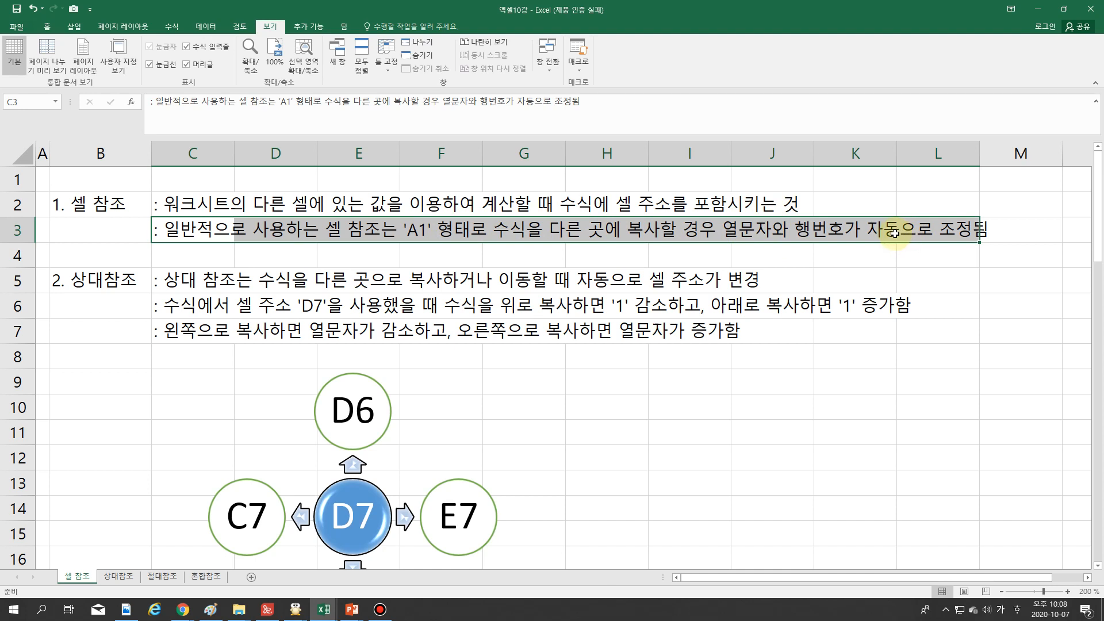
{"action": "left_click", "coordinate": [101, 281]}
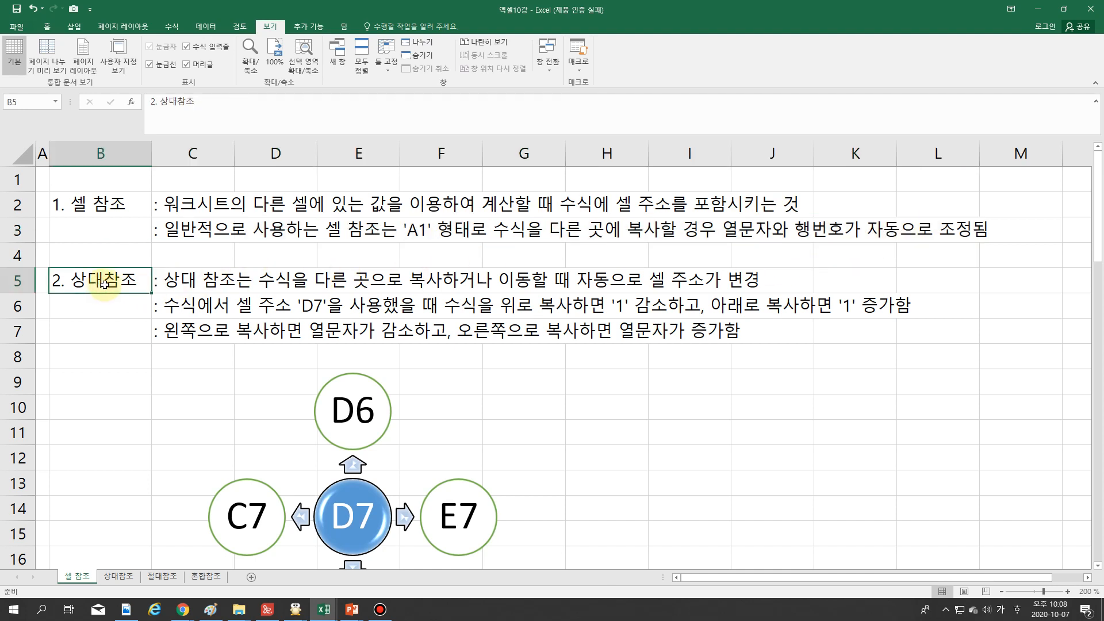
{"action": "left_click", "coordinate": [190, 281]}
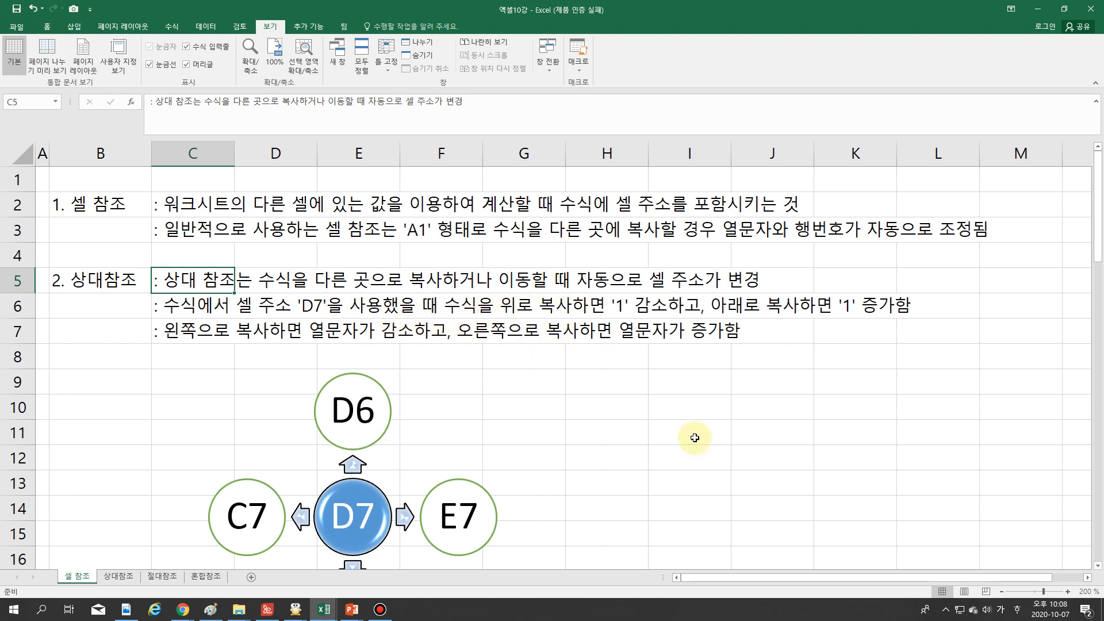
{"action": "scroll", "coordinate": [520, 401], "scroll_direction": "down", "scroll_amount": 3}
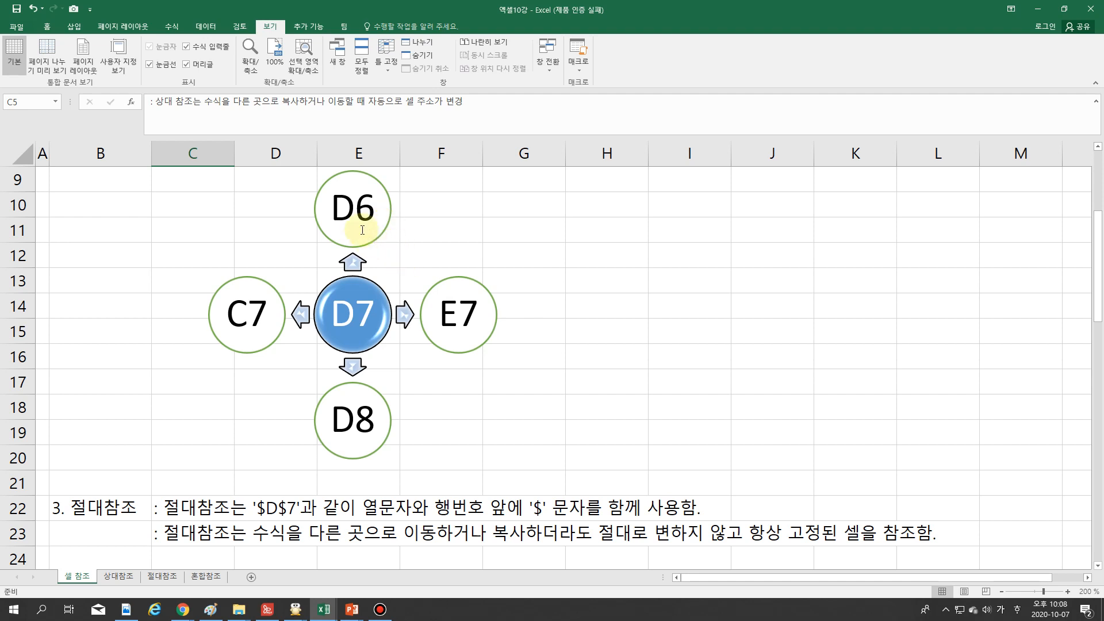
{"action": "scroll", "coordinate": [500, 256], "scroll_direction": "up", "scroll_amount": 3}
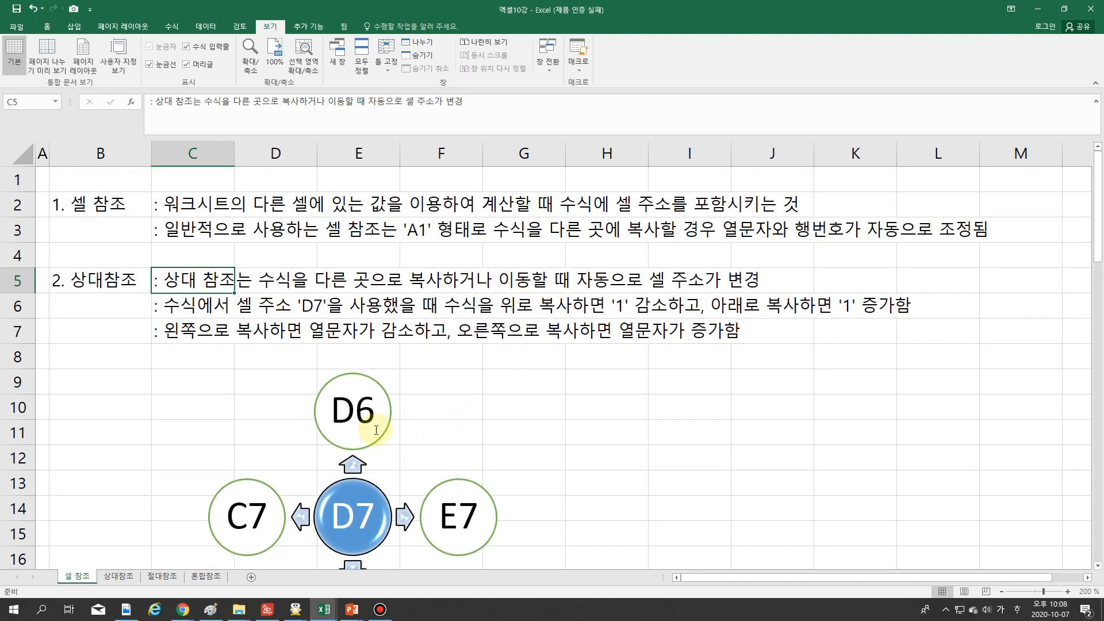
{"action": "scroll", "coordinate": [377, 430], "scroll_direction": "down", "scroll_amount": 3}
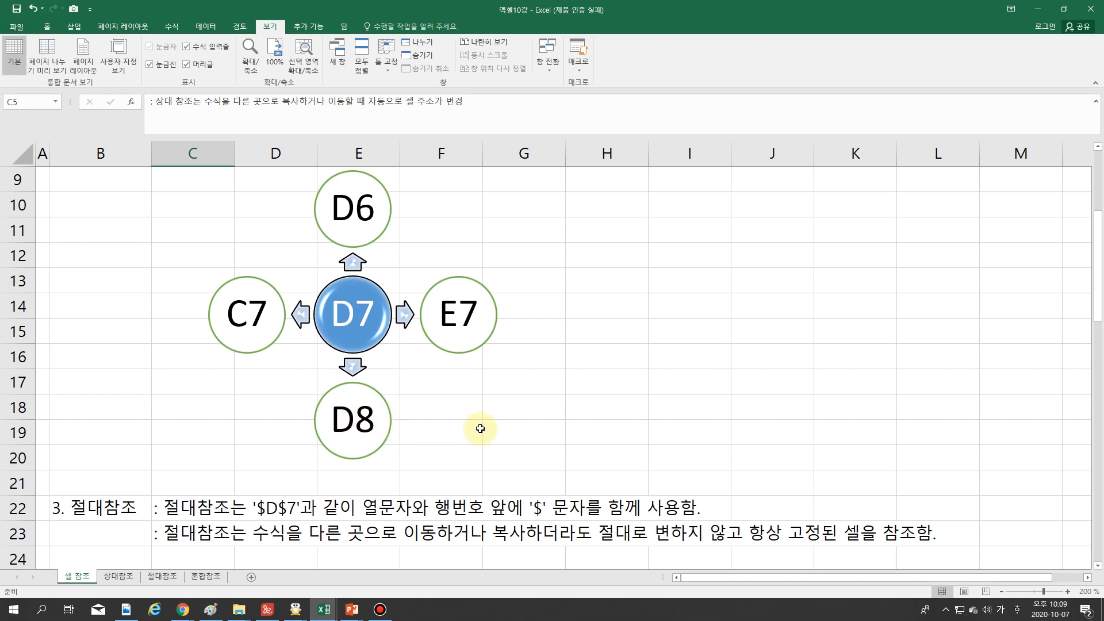
{"action": "scroll", "coordinate": [547, 399], "scroll_direction": "up", "scroll_amount": 3}
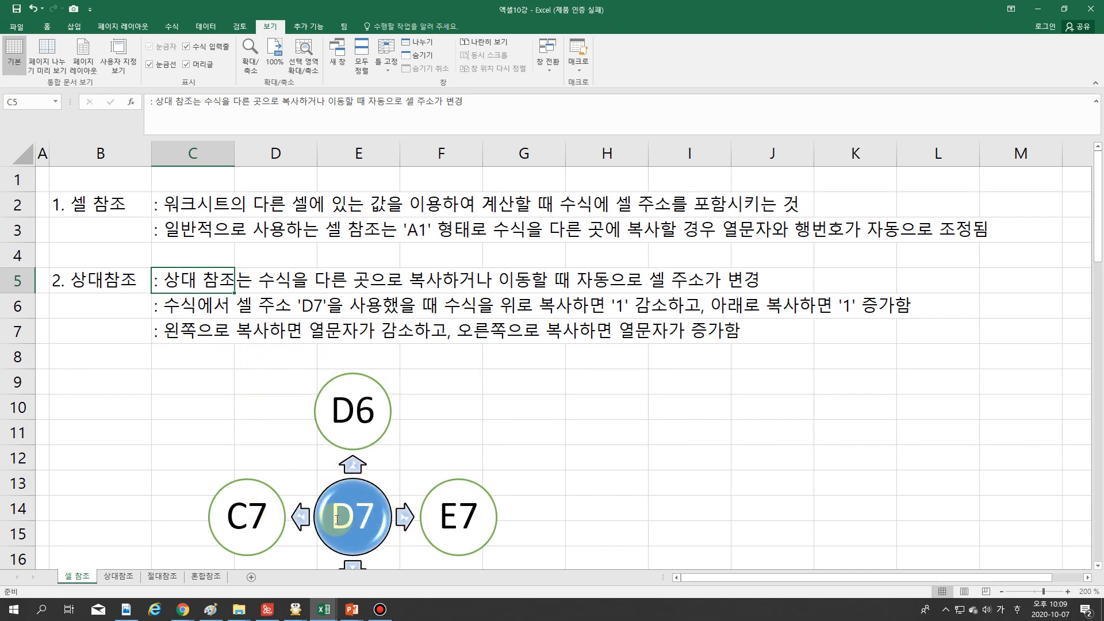
{"action": "left_click", "coordinate": [610, 413]}
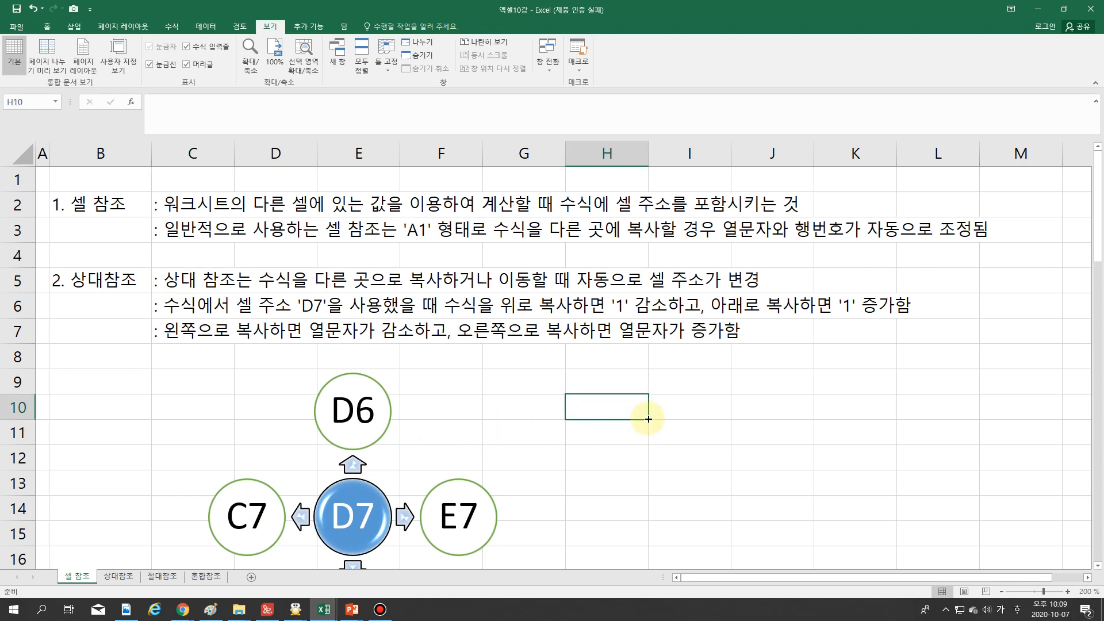
{"action": "left_click_drag", "start_coordinate": [650, 419], "coordinate": [508, 421]}
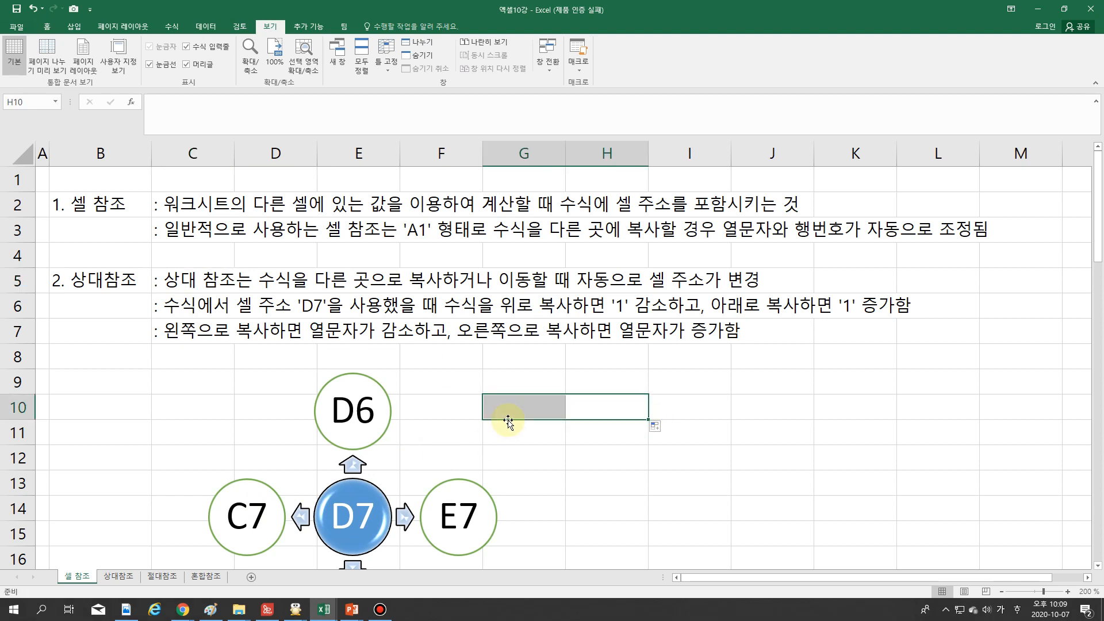
{"action": "left_click", "coordinate": [575, 431]}
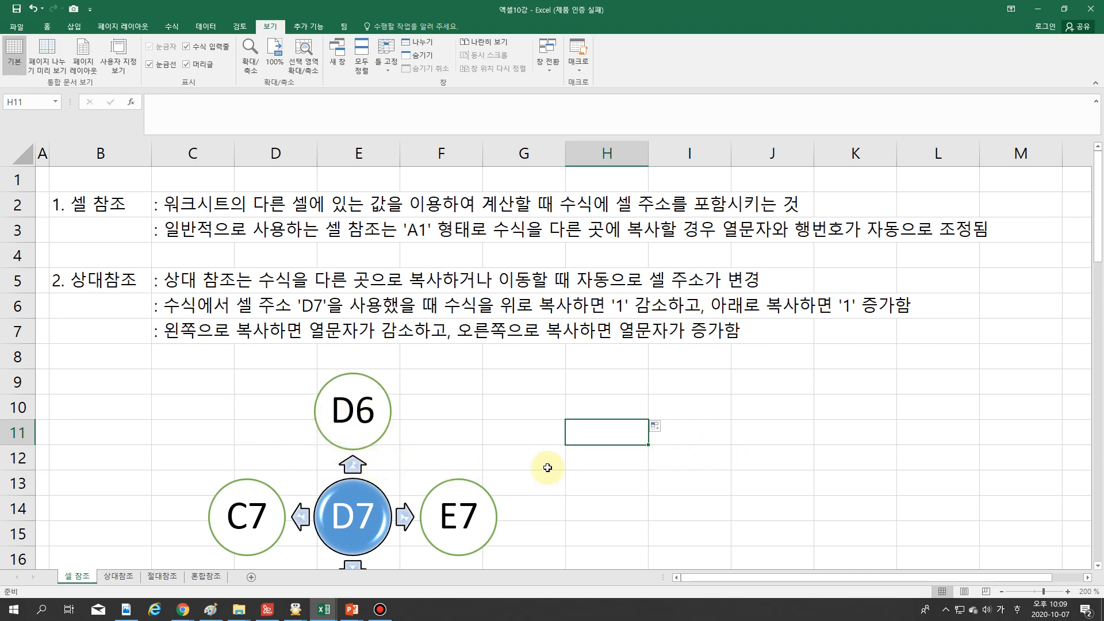
Examine the absolute and mixed reference notes with their $D$7, $D7 and D$7 diagrams.
{"action": "scroll", "coordinate": [505, 468], "scroll_direction": "down", "scroll_amount": 3}
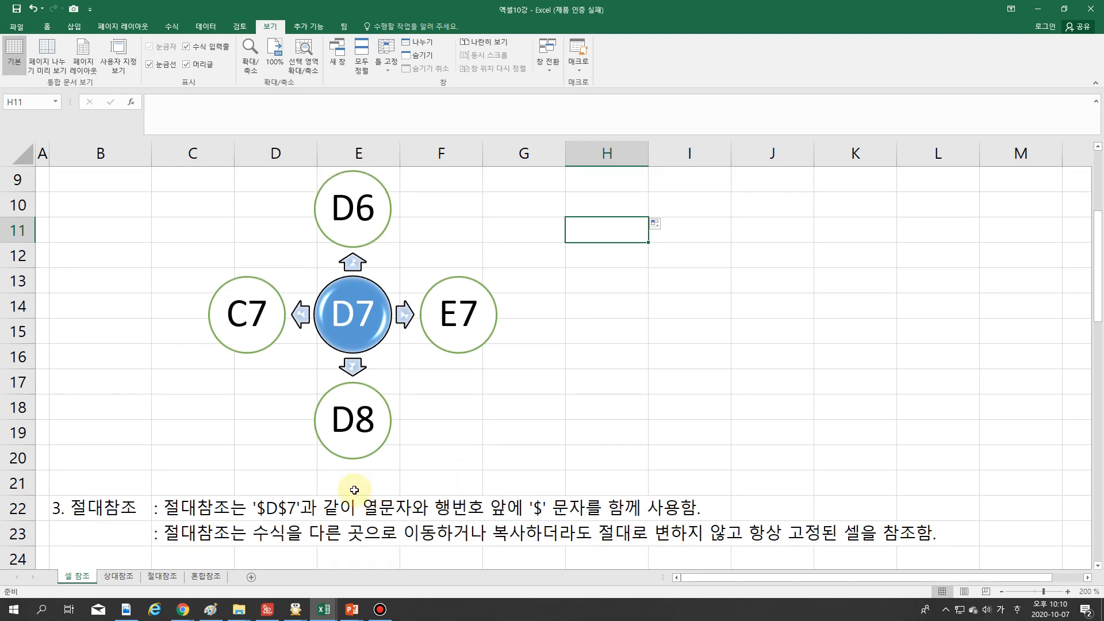
{"action": "scroll", "coordinate": [354, 490], "scroll_direction": "down", "scroll_amount": 3}
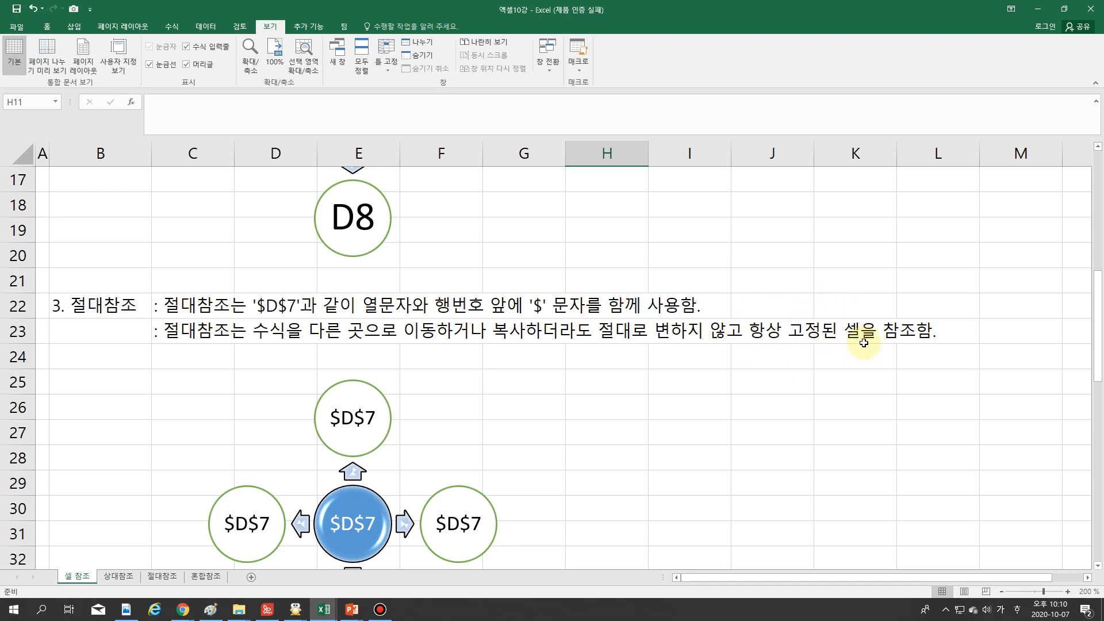
{"action": "scroll", "coordinate": [445, 438], "scroll_direction": "down", "scroll_amount": 3}
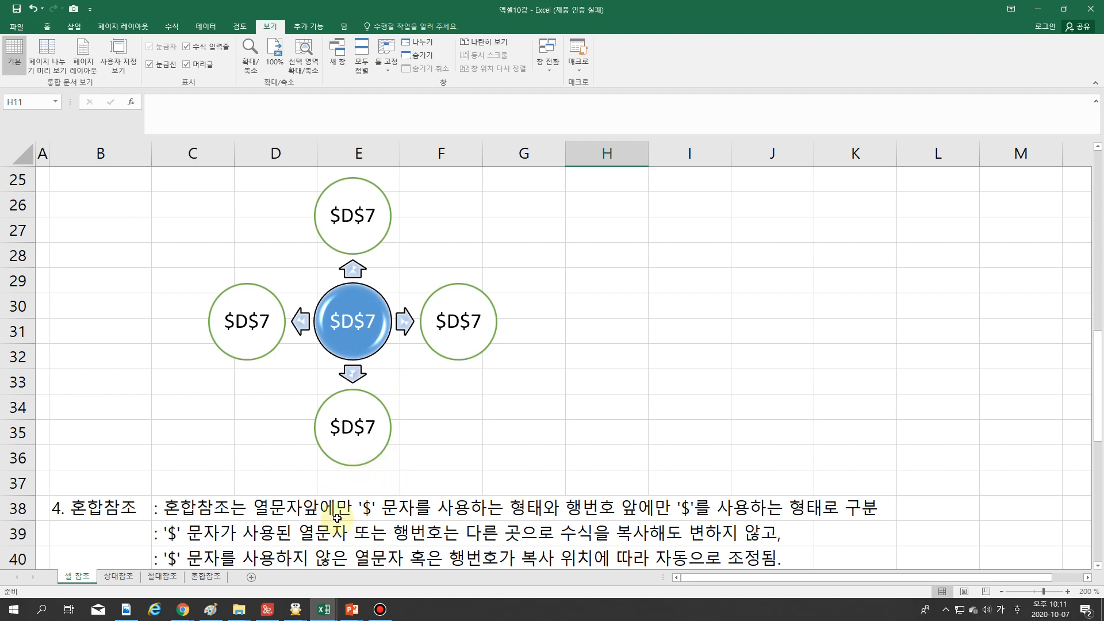
{"action": "scroll", "coordinate": [337, 517], "scroll_direction": "down", "scroll_amount": 3}
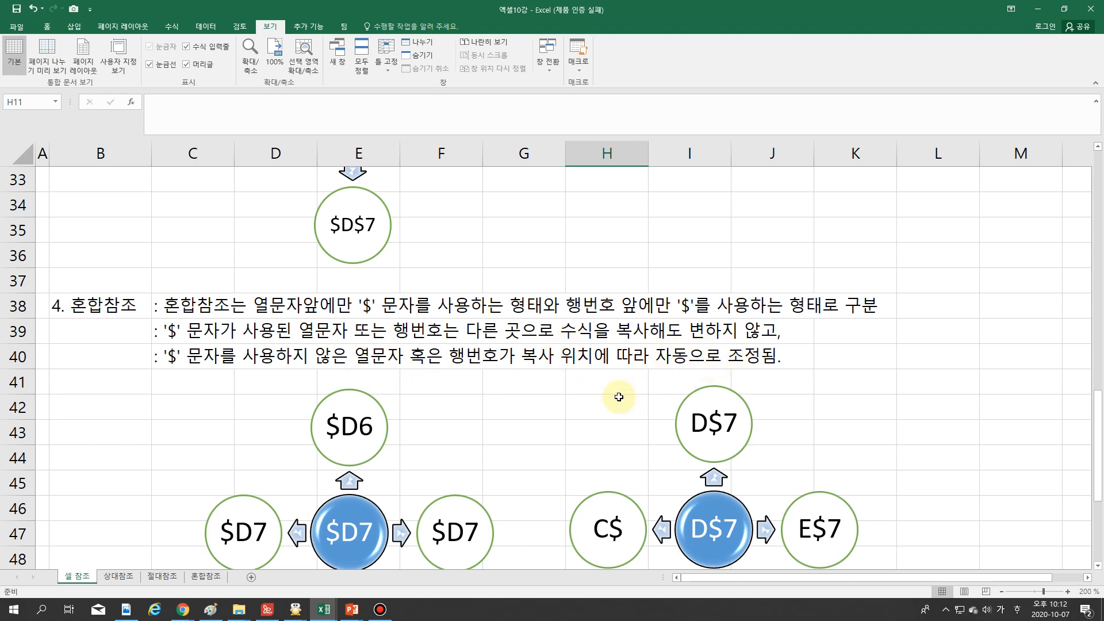
{"action": "scroll", "coordinate": [452, 432], "scroll_direction": "down", "scroll_amount": 3}
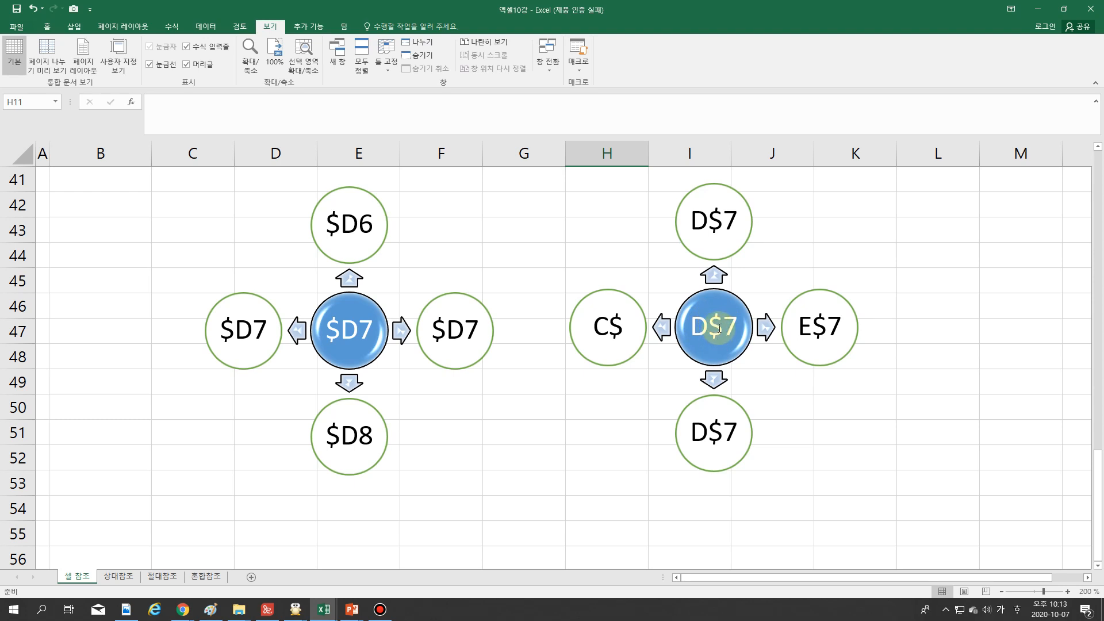
Correct the incomplete "C$" circle in the D$7 mixed reference diagram to read "C$7" and close its text editor.
{"action": "left_click", "coordinate": [631, 330]}
{"action": "left_click", "coordinate": [473, 273]}
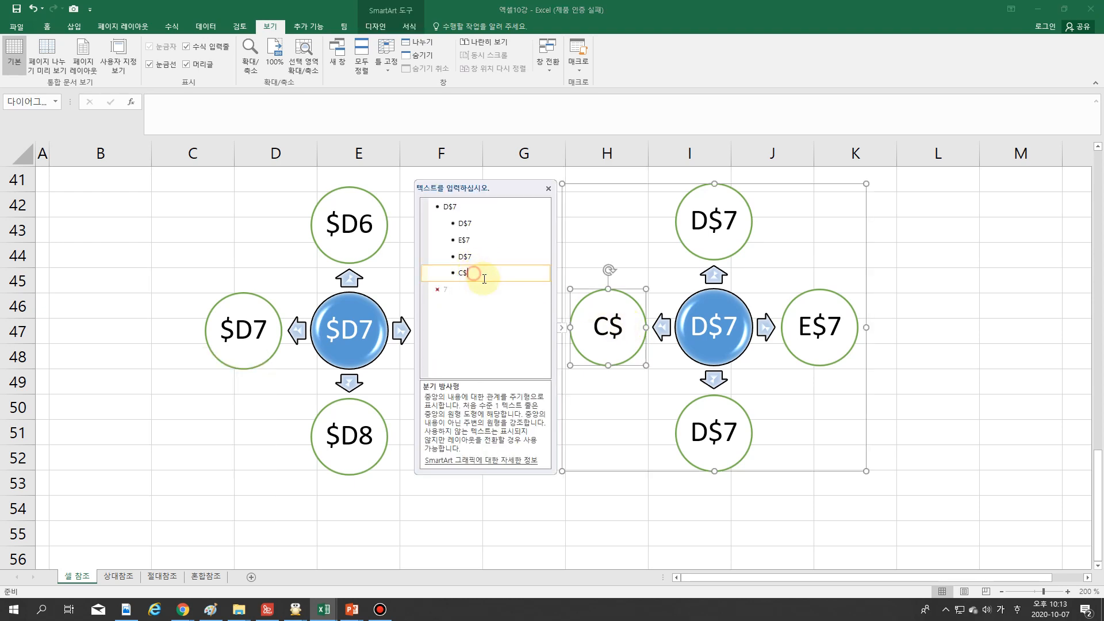
{"action": "type", "text": "7"}
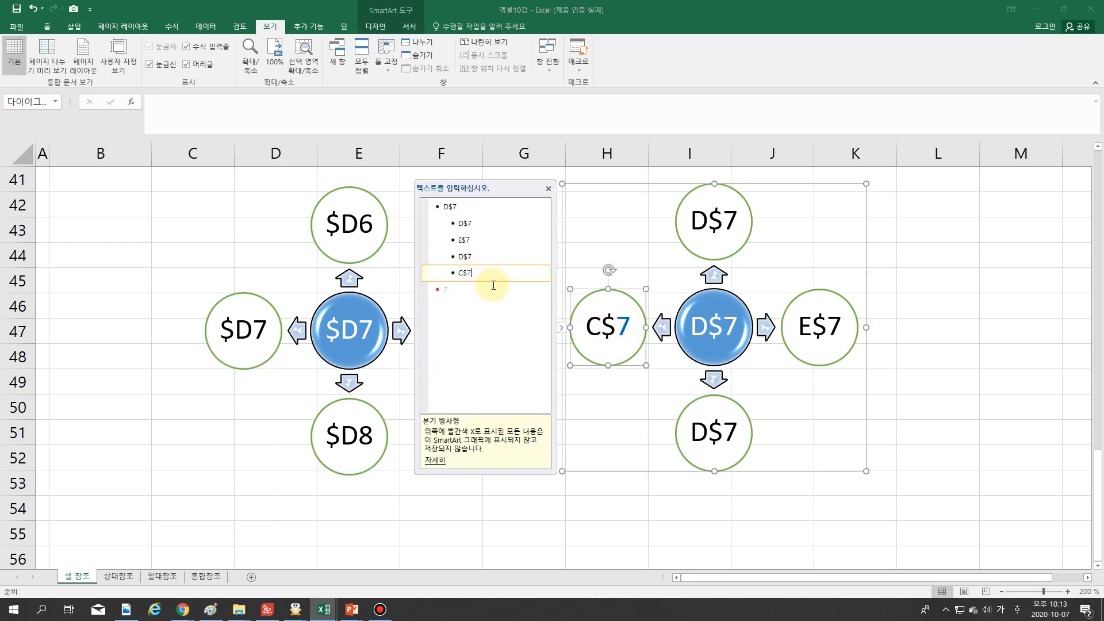
{"action": "left_click", "coordinate": [635, 428]}
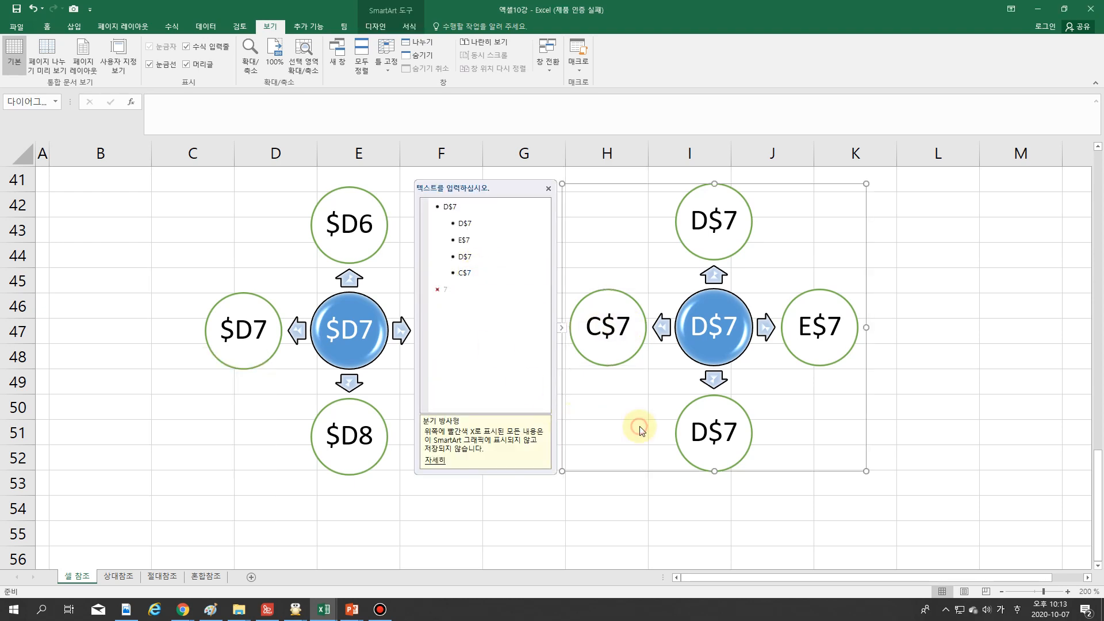
{"action": "left_click", "coordinate": [548, 188]}
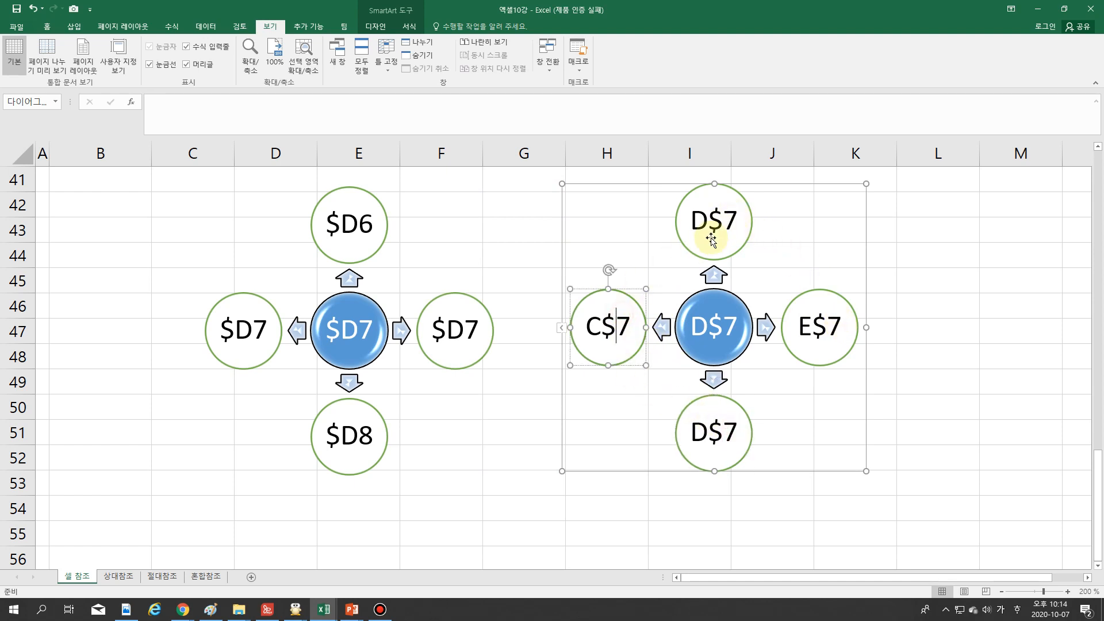
{"action": "left_click", "coordinate": [817, 338]}
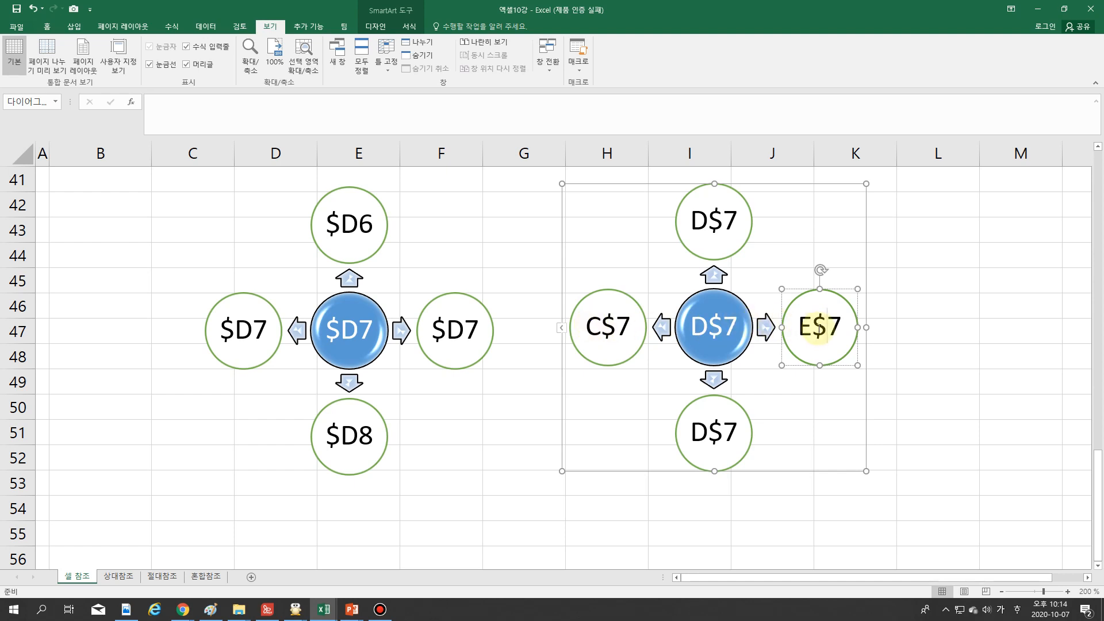
{"action": "left_click", "coordinate": [837, 406]}
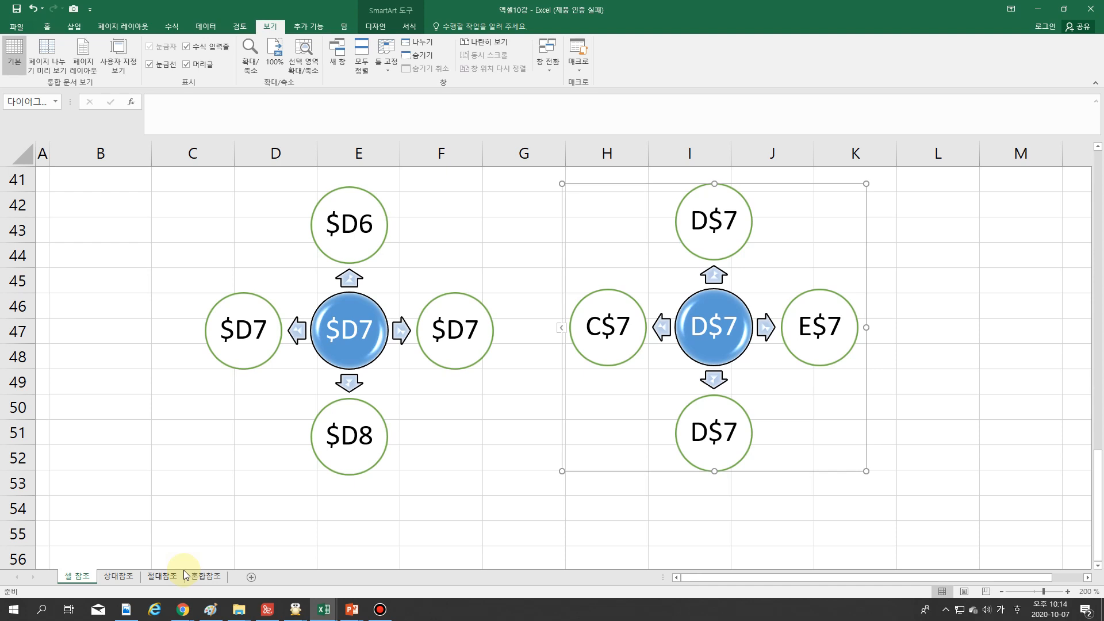
Open the 상대참조 sheet and examine the 출고가, 판매단가, 예상매출량 and 예상매출액 columns of the sales forecast table.
{"action": "left_click", "coordinate": [119, 576]}
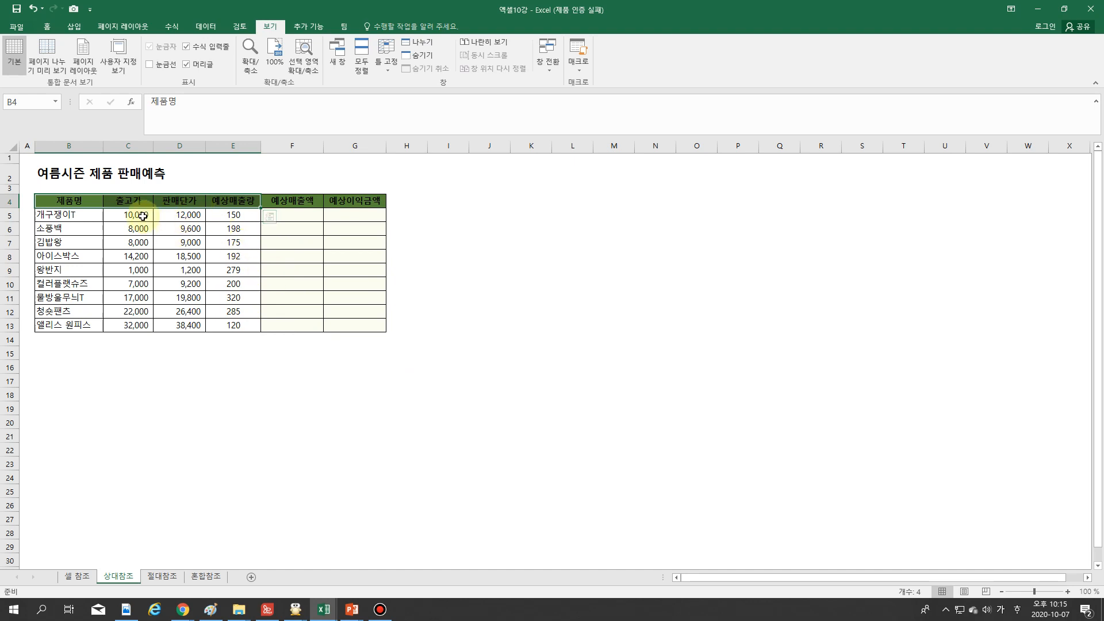
{"action": "left_click_drag", "start_coordinate": [142, 216], "coordinate": [141, 331]}
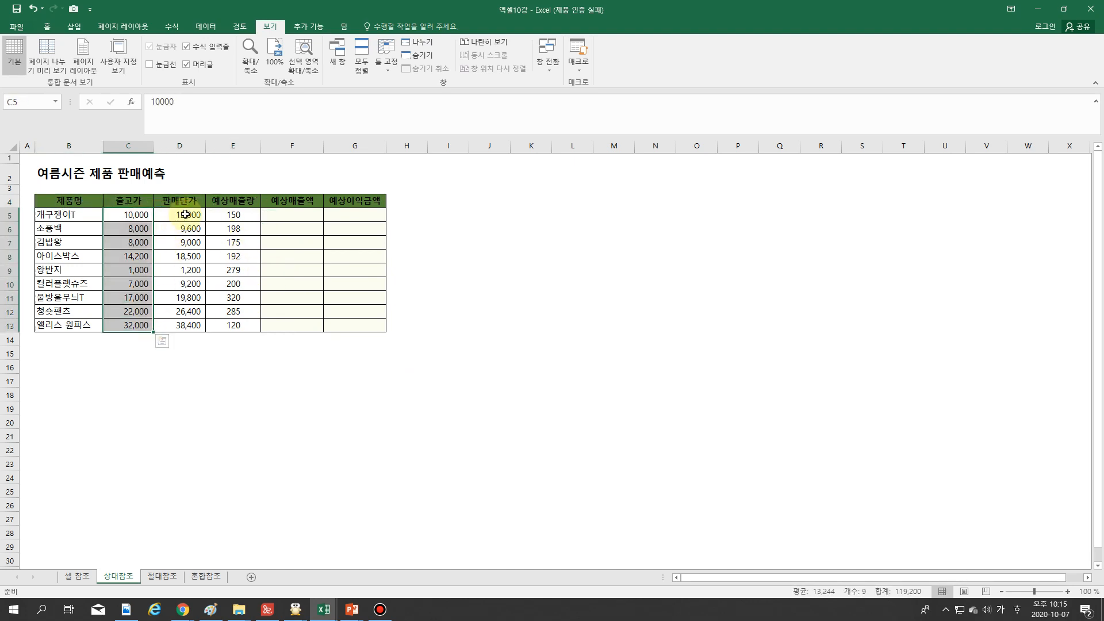
{"action": "left_click_drag", "start_coordinate": [192, 215], "coordinate": [184, 328]}
{"action": "left_click_drag", "start_coordinate": [233, 215], "coordinate": [229, 325]}
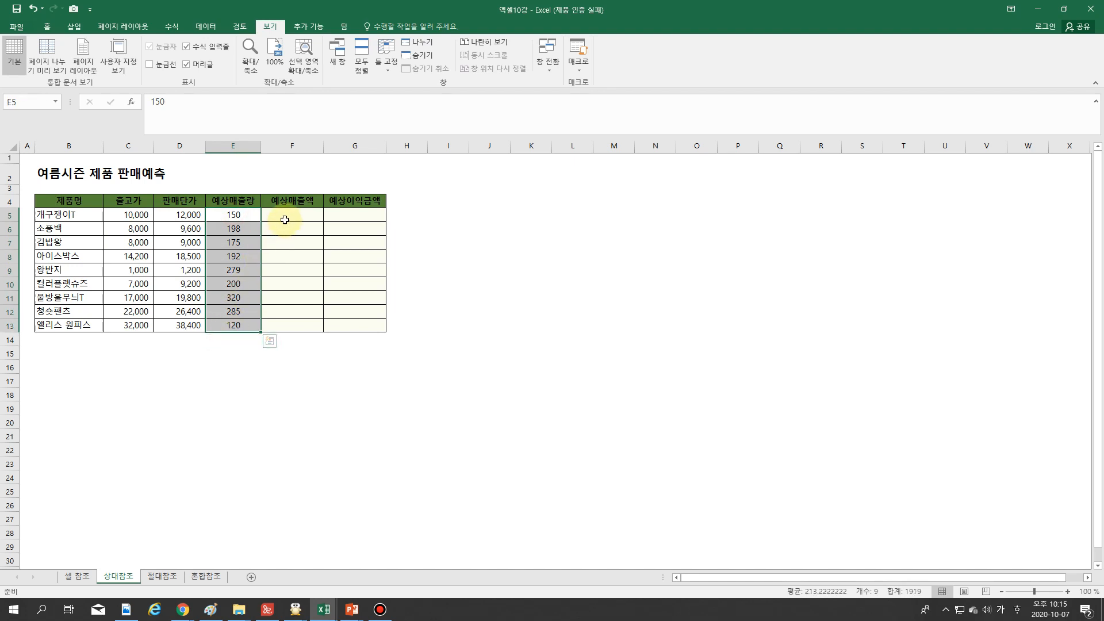
{"action": "left_click_drag", "start_coordinate": [285, 219], "coordinate": [287, 328]}
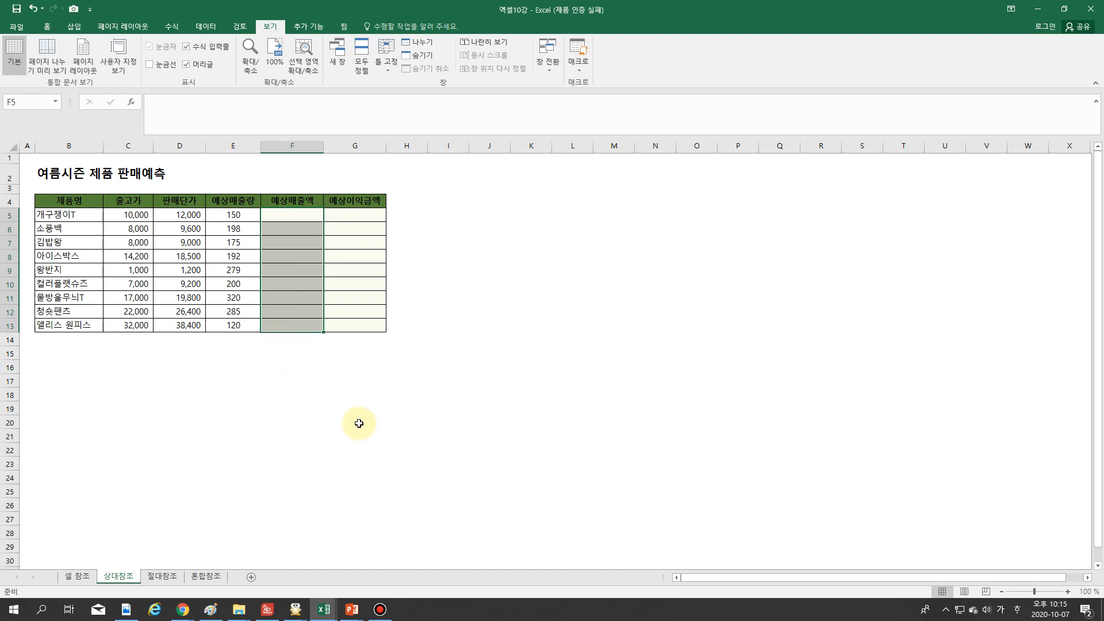
{"action": "left_click", "coordinate": [321, 379]}
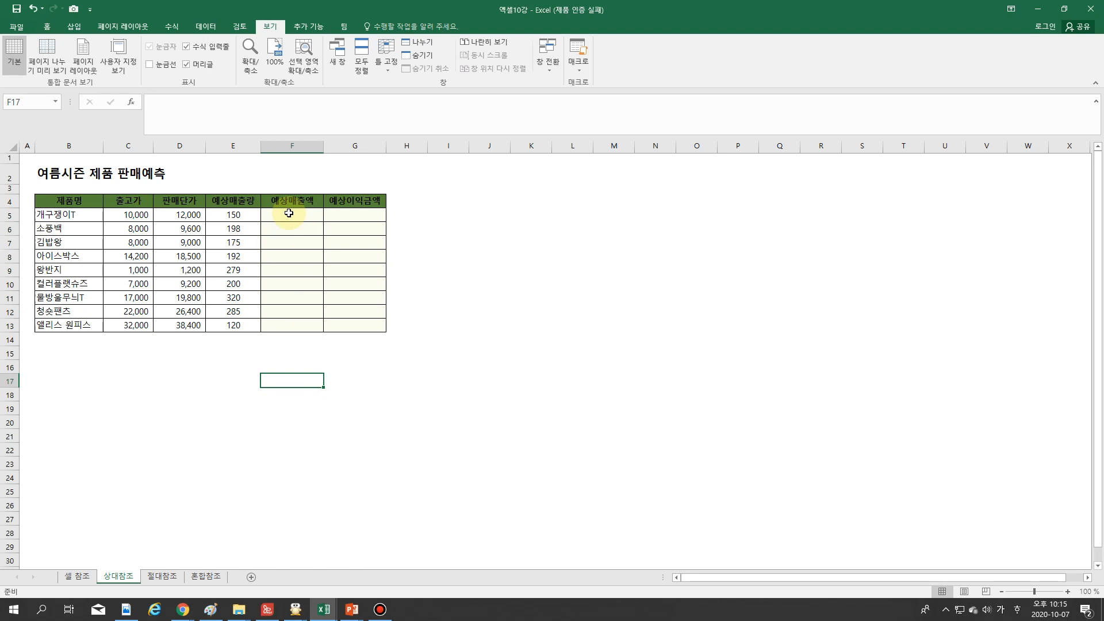
{"action": "left_click", "coordinate": [199, 213]}
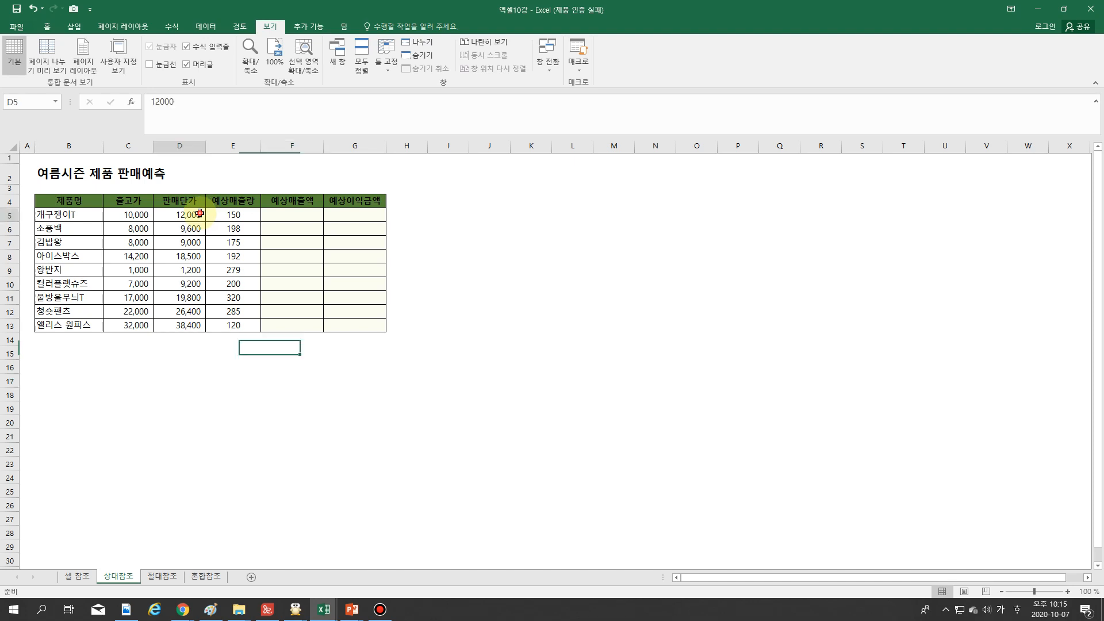
{"action": "left_click", "coordinate": [227, 216]}
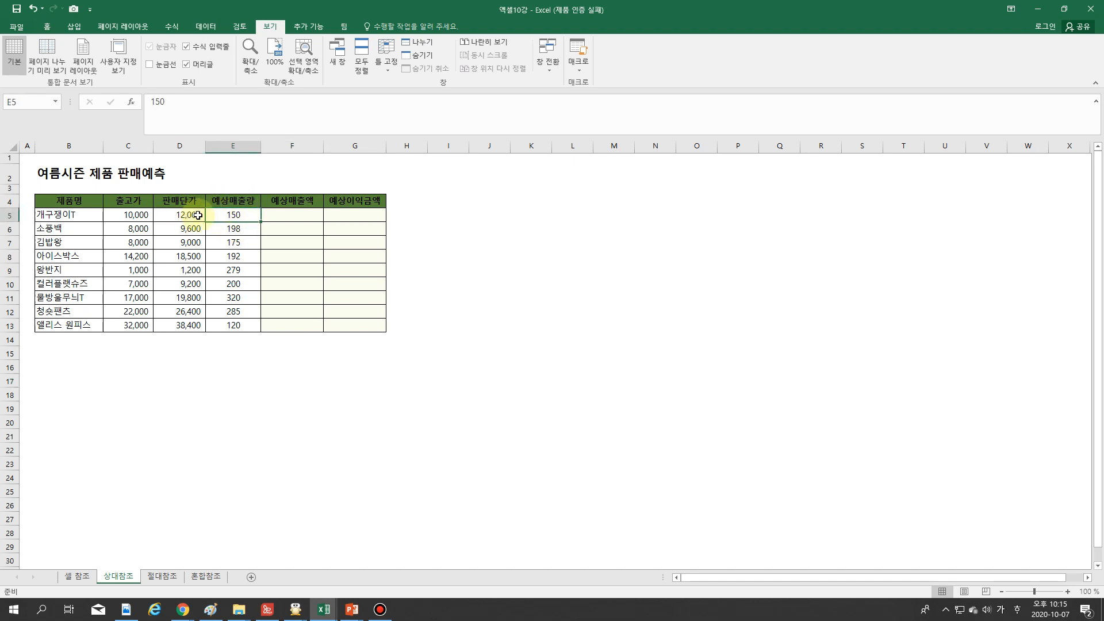
{"action": "left_click", "coordinate": [287, 215]}
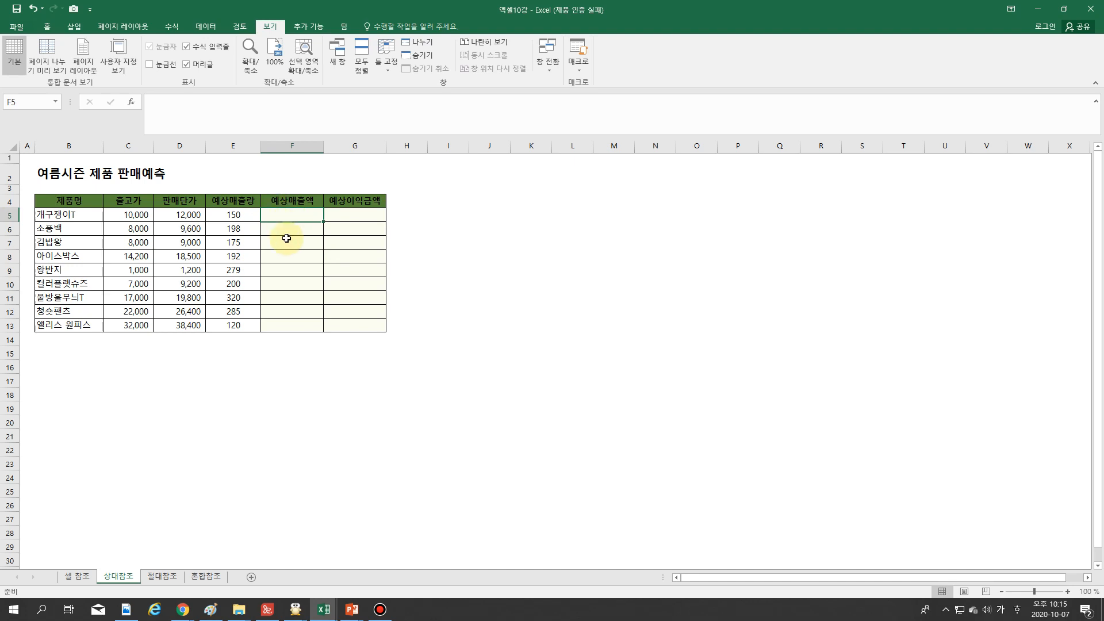
{"action": "left_click", "coordinate": [313, 310]}
{"action": "left_click", "coordinate": [203, 576]}
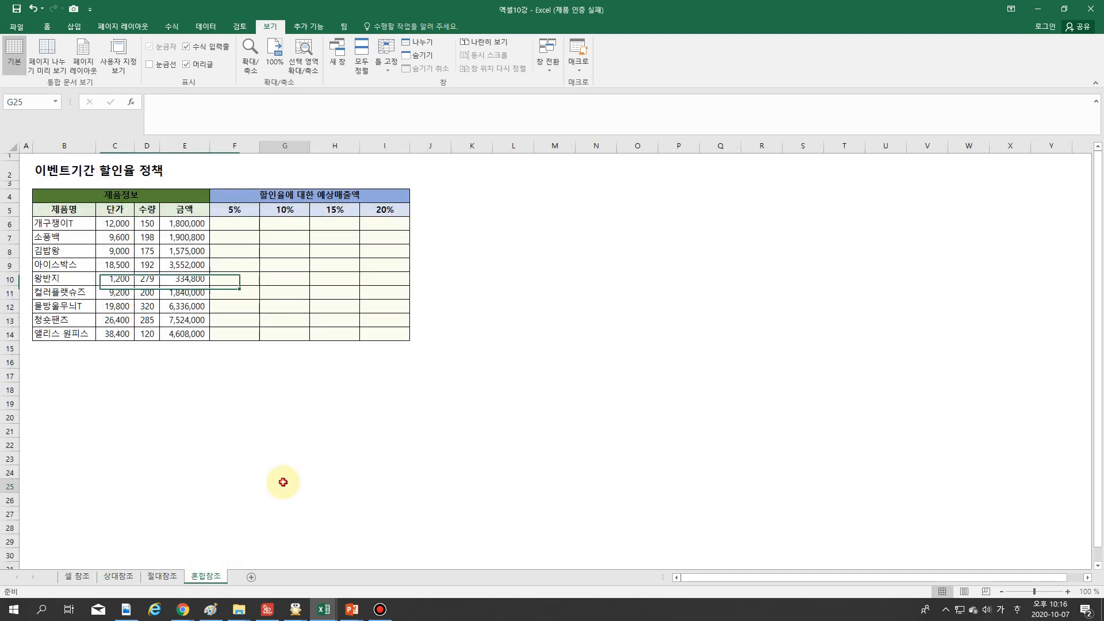
{"action": "left_click", "coordinate": [134, 575]}
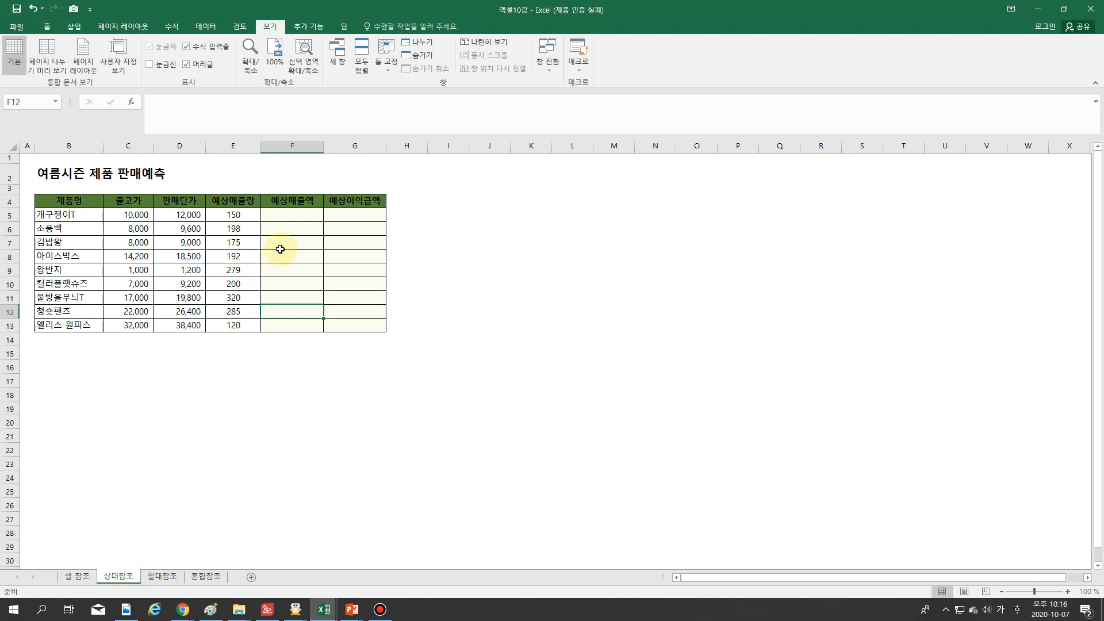
Calculate the 예상매출액 in F5 with =D5*E5 and fill the formula down to F13.
{"action": "double_click", "coordinate": [294, 216]}
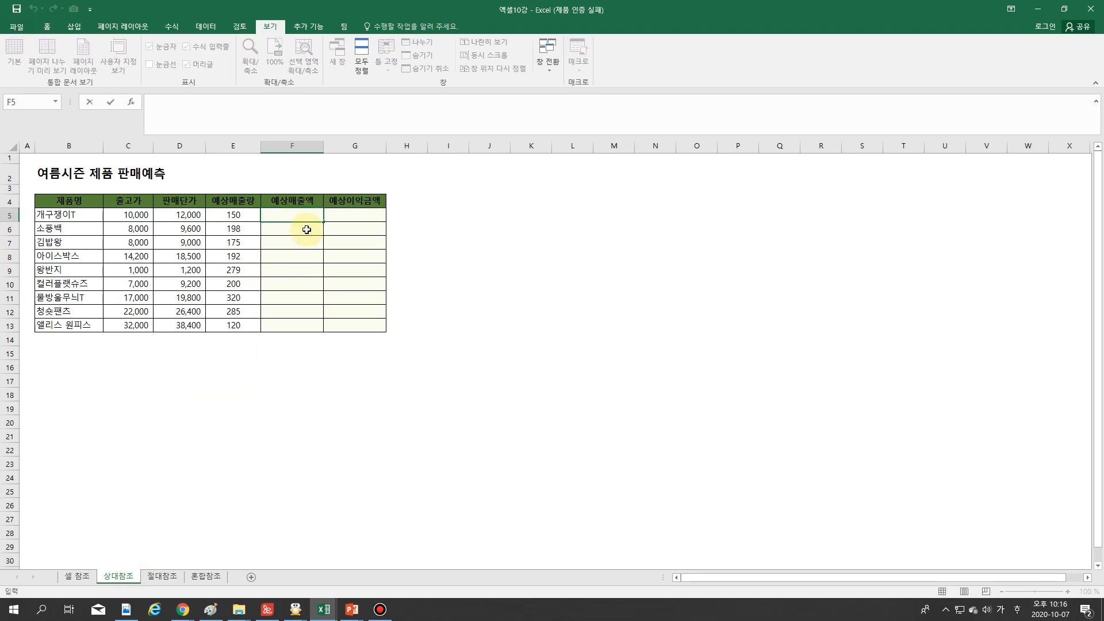
{"action": "type", "text": "="}
{"action": "left_click", "coordinate": [184, 216]}
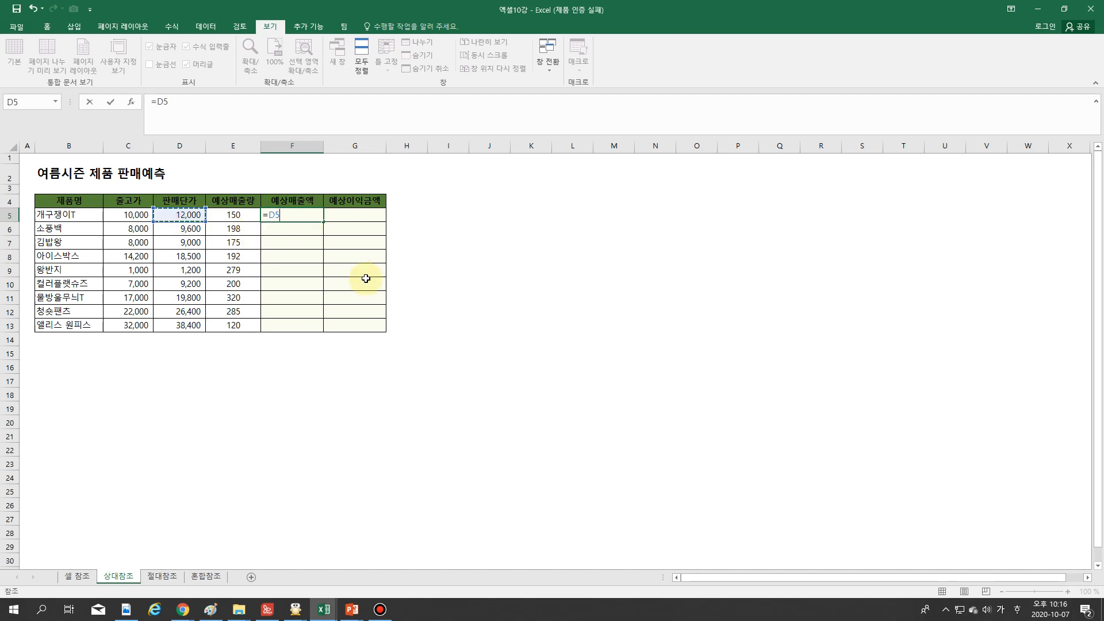
{"action": "type", "text": "*"}
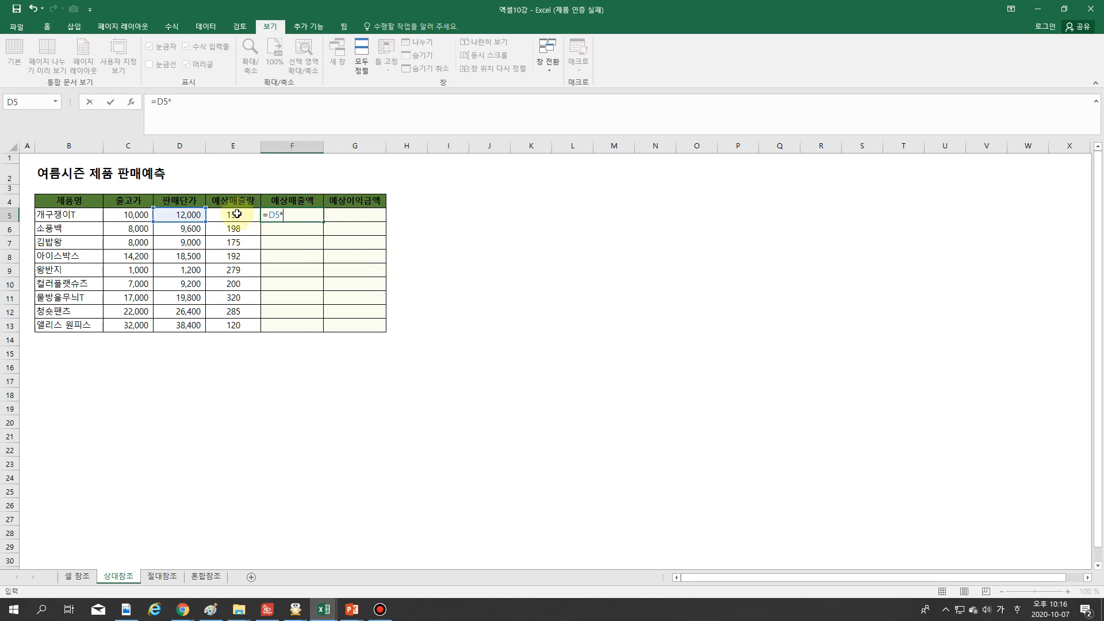
{"action": "left_click", "coordinate": [237, 215]}
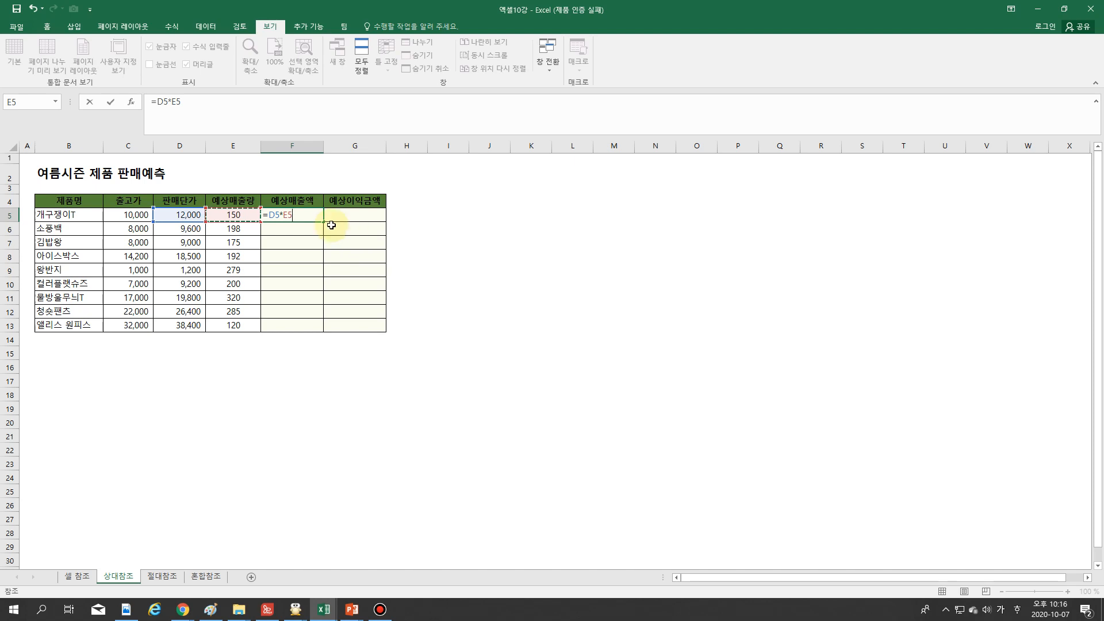
{"action": "key", "text": "Return"}
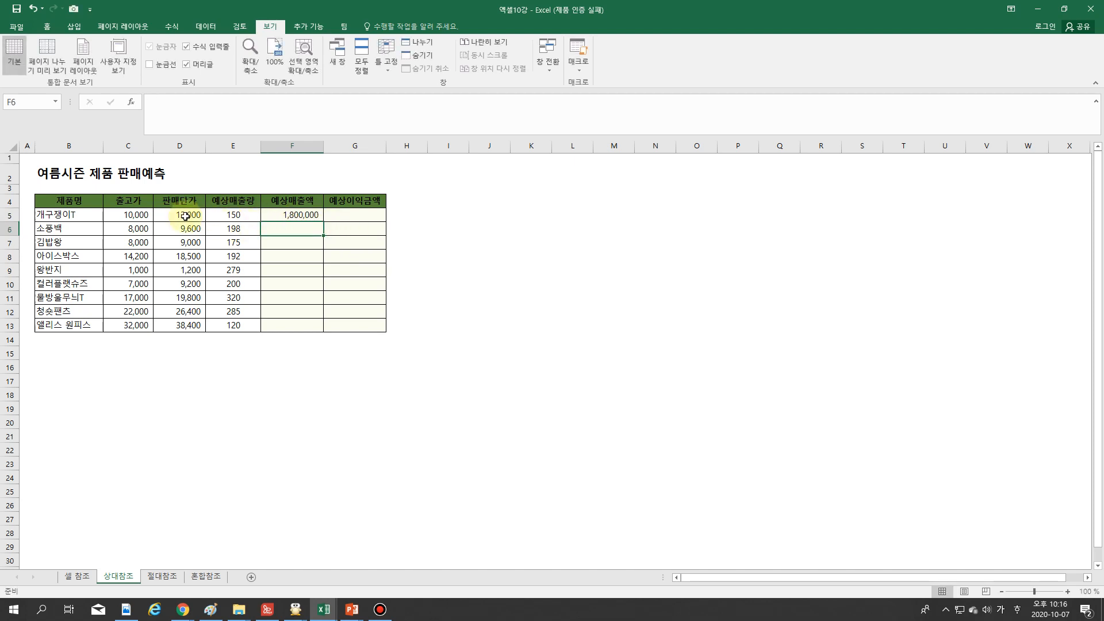
{"action": "left_click", "coordinate": [304, 213]}
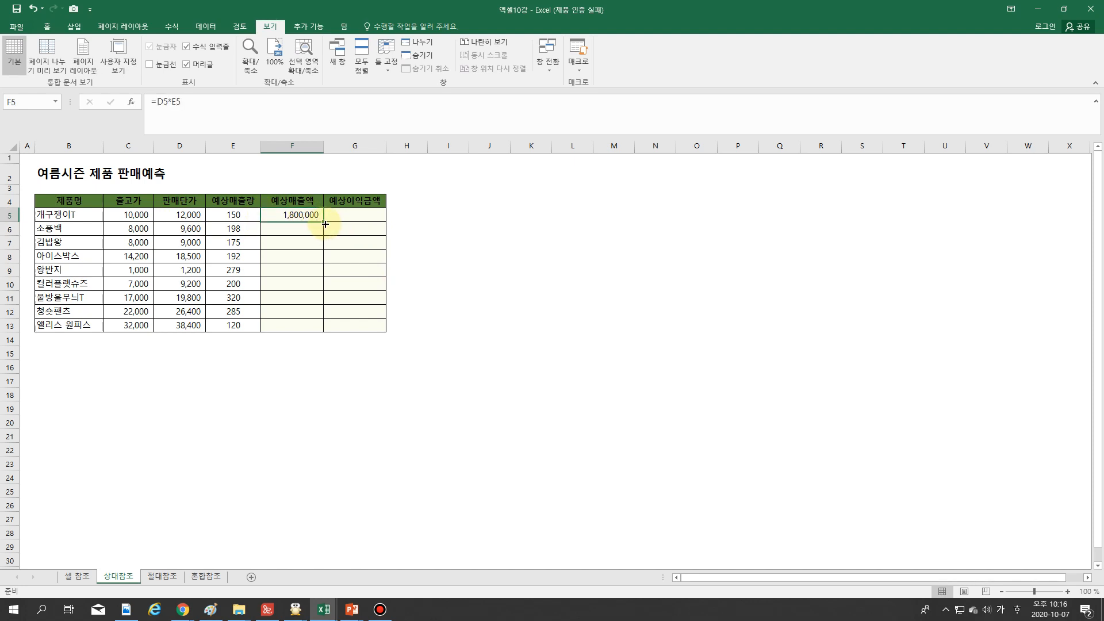
{"action": "left_click_drag", "start_coordinate": [325, 223], "coordinate": [323, 327]}
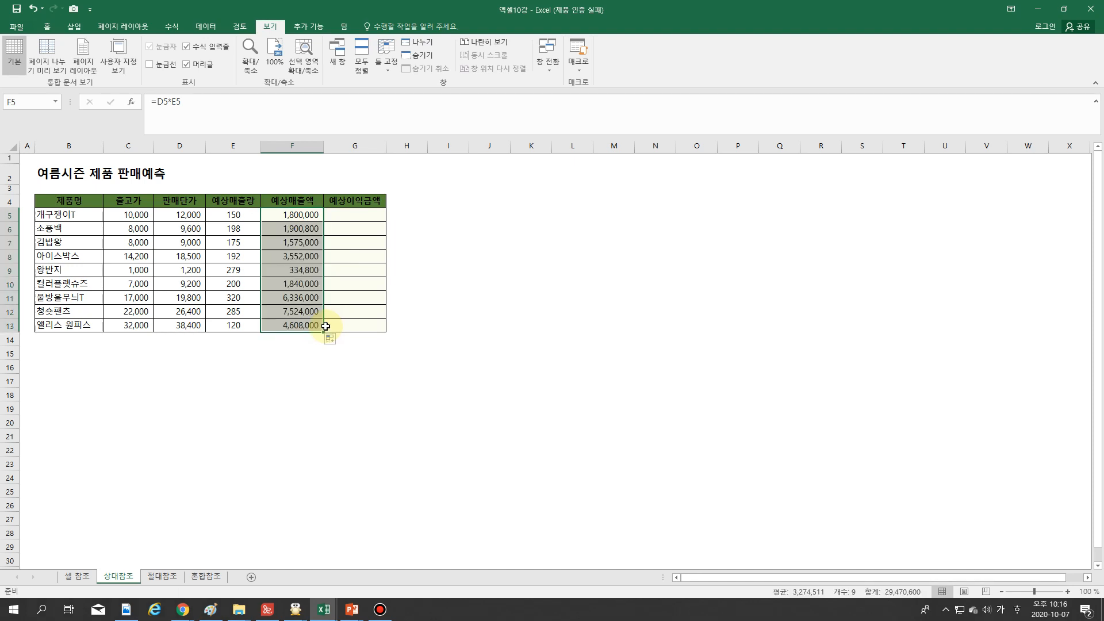
Show the sheet's formulas instead of their results to examine the 예상매출액 formulas in F5:F13.
{"action": "left_click", "coordinate": [299, 216]}
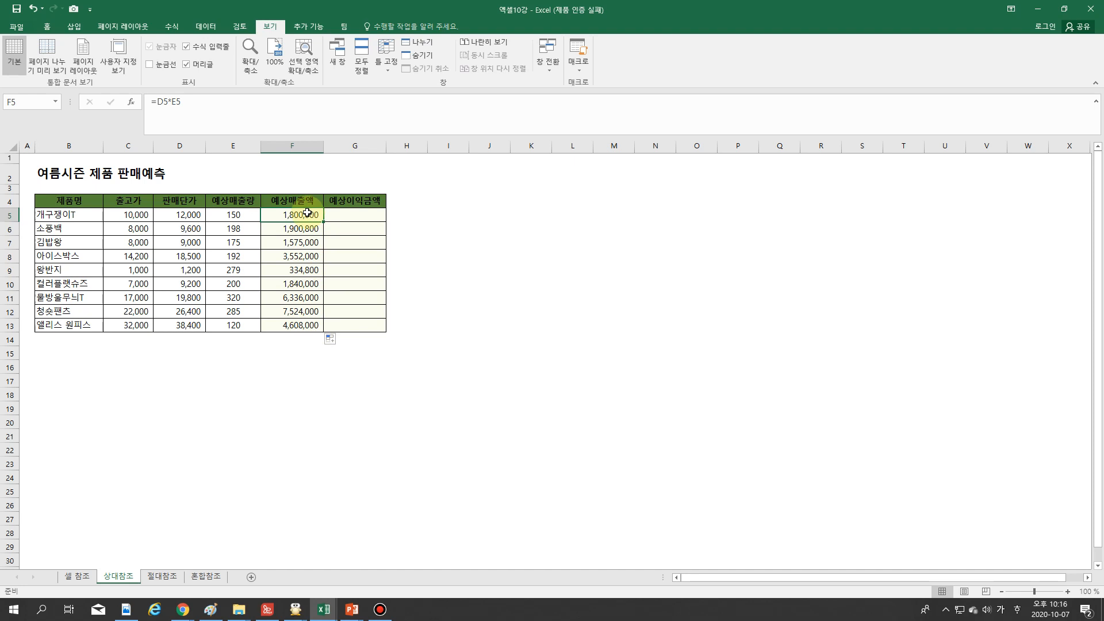
{"action": "key", "text": "ctrl+grave"}
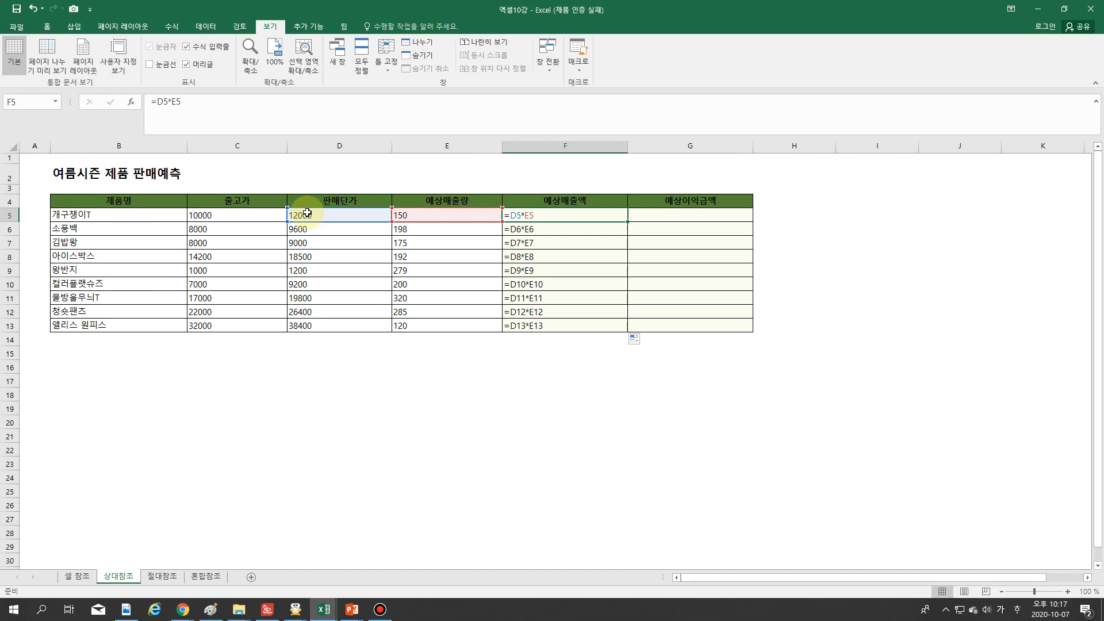
{"action": "key", "text": "ctrl+grave"}
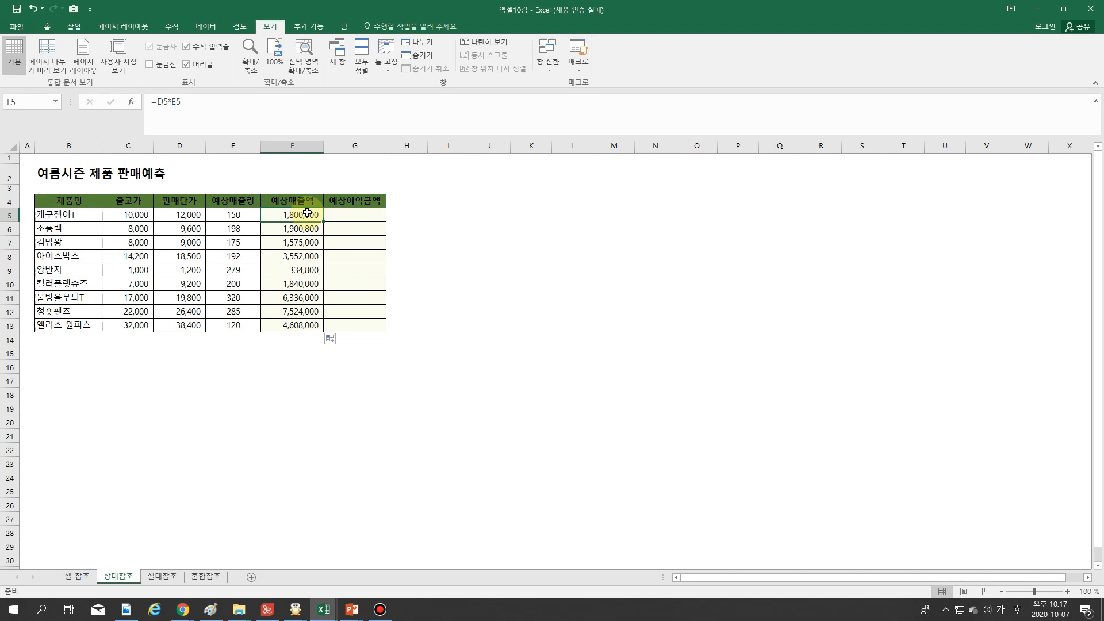
{"action": "key", "text": "ctrl+grave"}
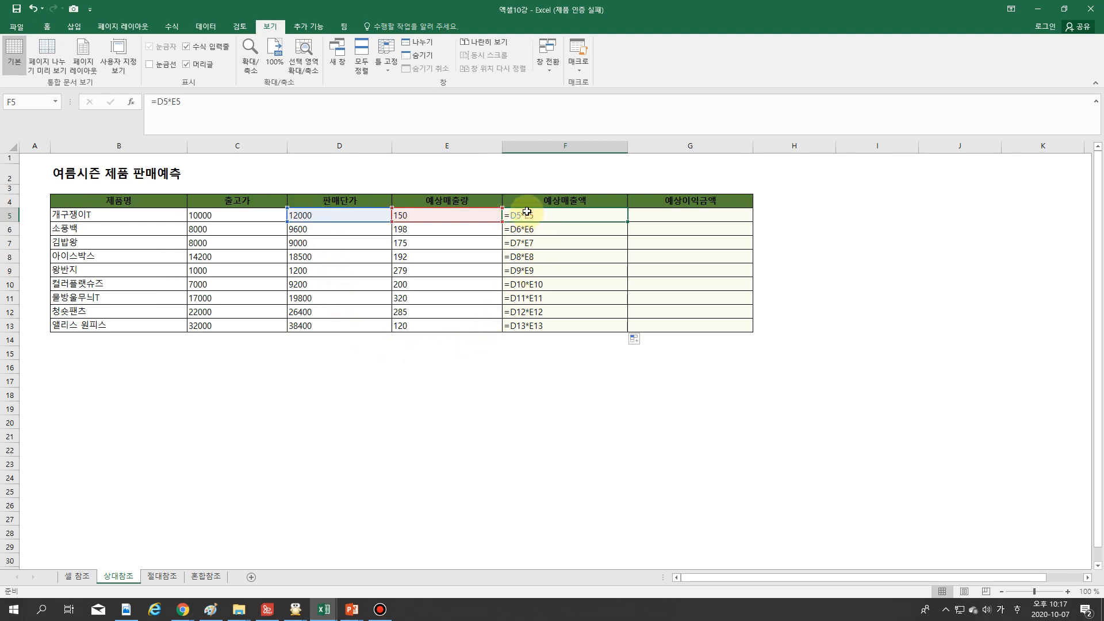
{"action": "left_click", "coordinate": [347, 106]}
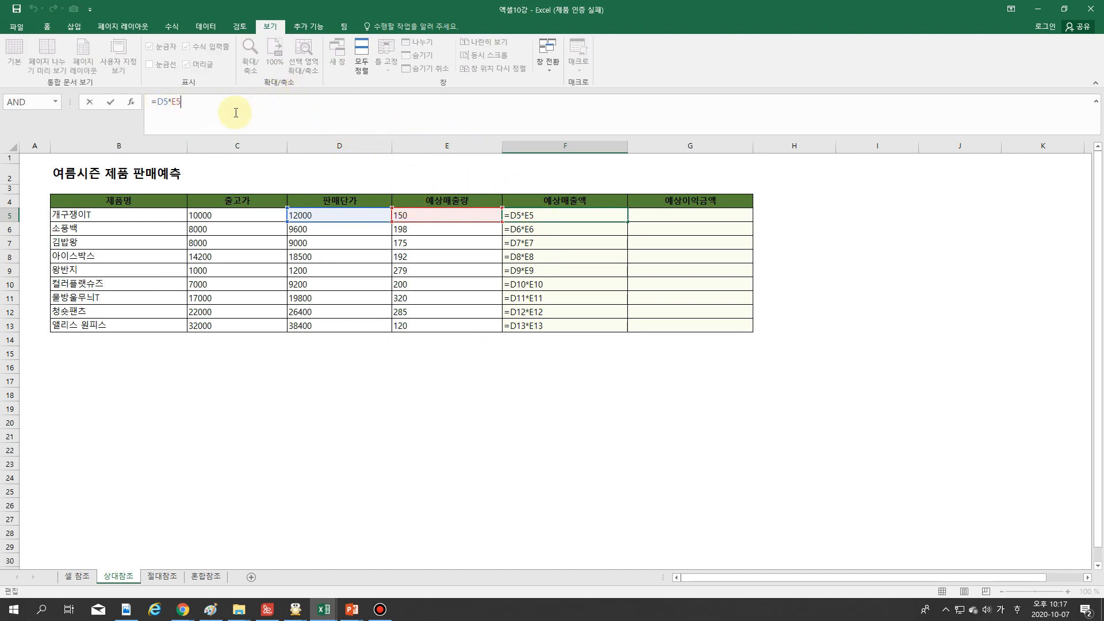
{"action": "left_click_drag", "start_coordinate": [198, 102], "coordinate": [151, 101]}
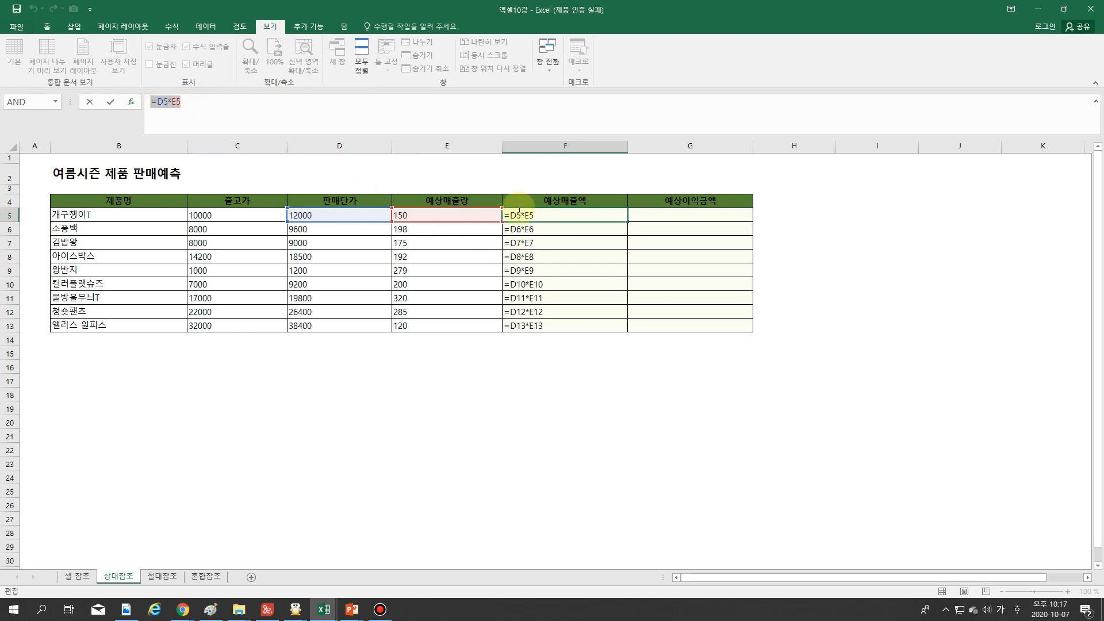
{"action": "left_click", "coordinate": [586, 393]}
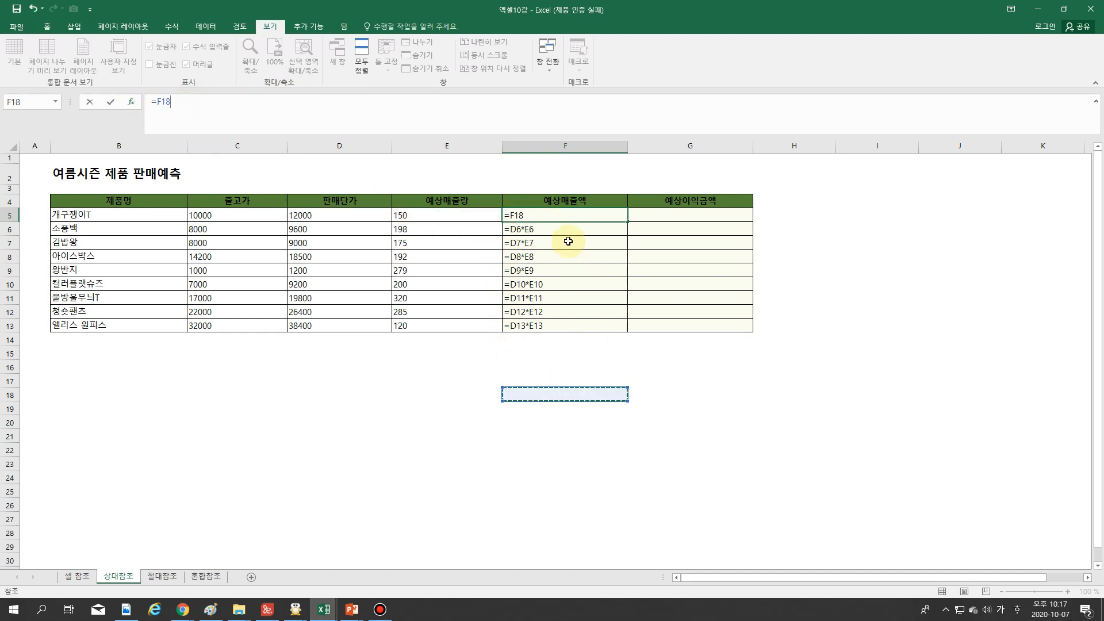
{"action": "left_click", "coordinate": [553, 350]}
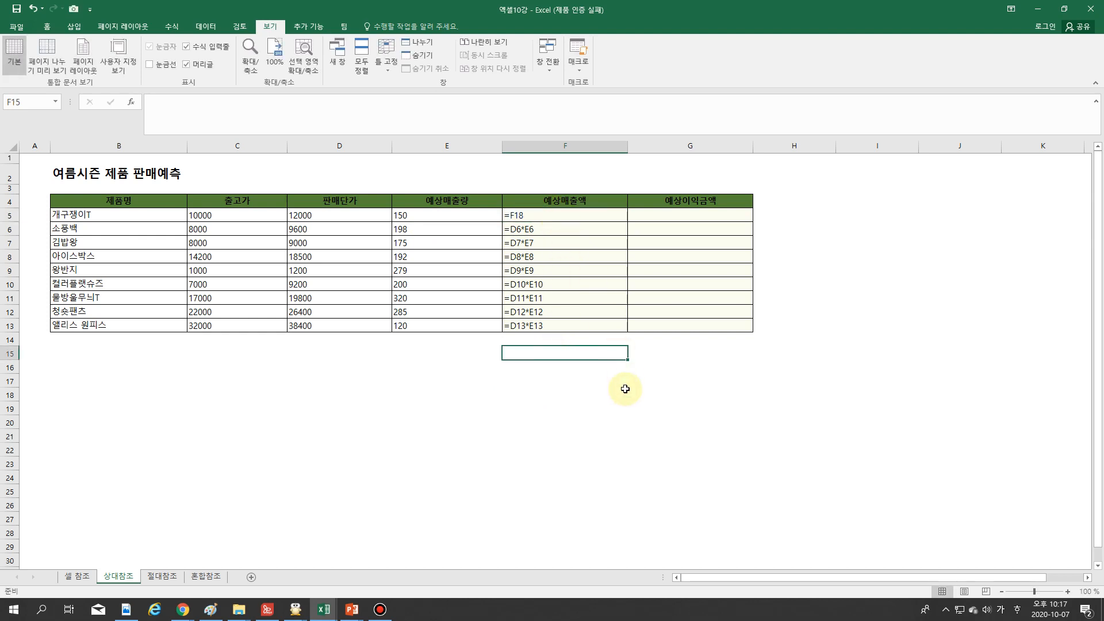
{"action": "left_click", "coordinate": [598, 382]}
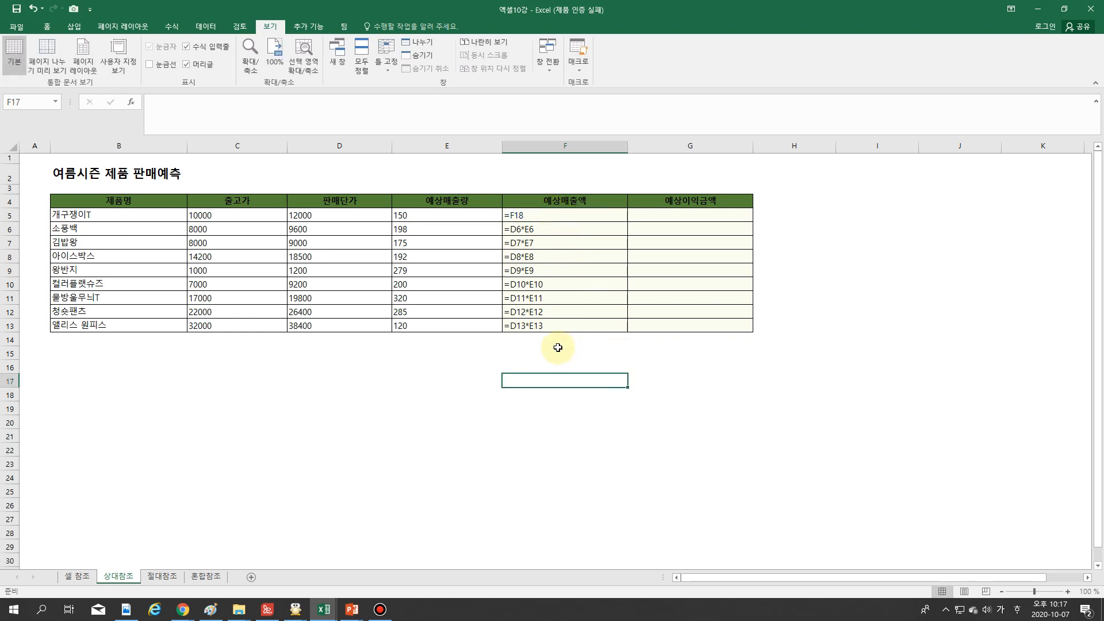
{"action": "left_click", "coordinate": [534, 361]}
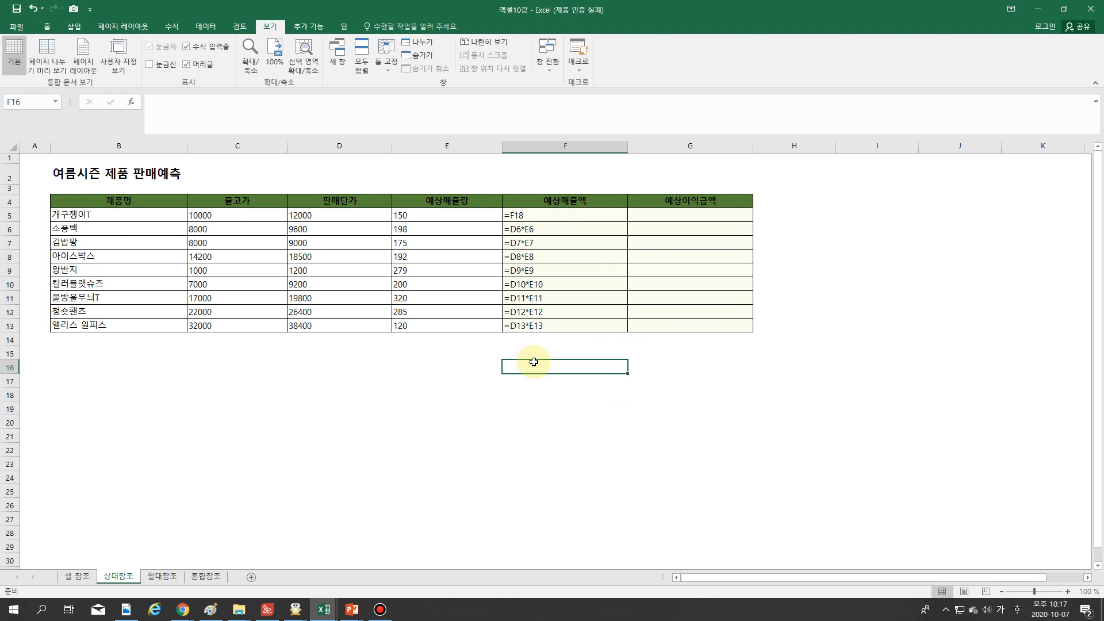
{"action": "left_click", "coordinate": [341, 433]}
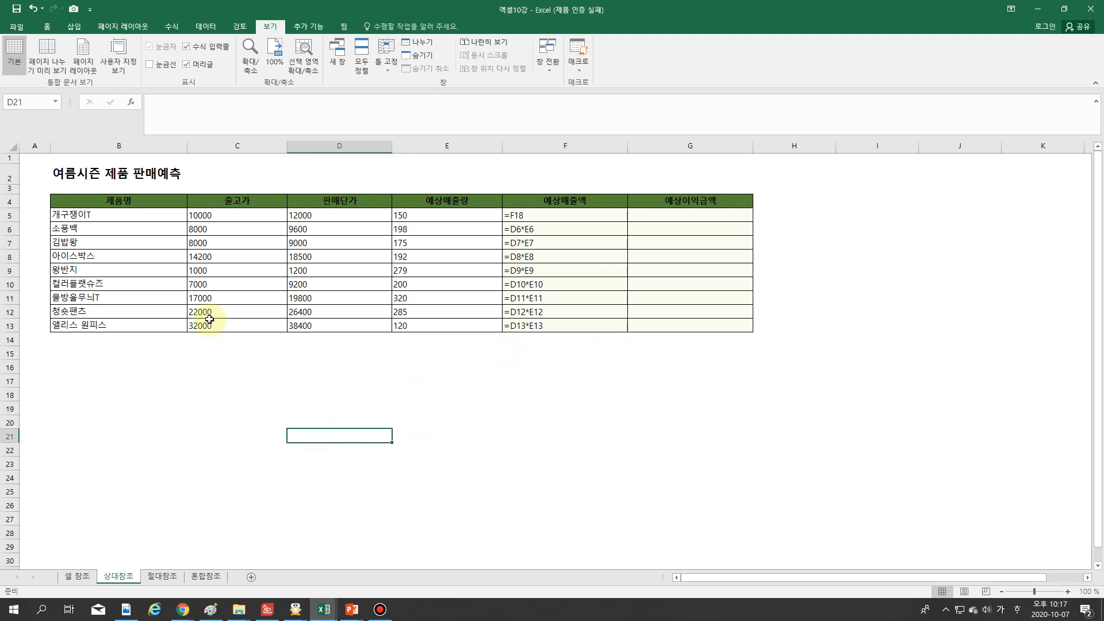
{"action": "key", "text": "ctrl+1"}
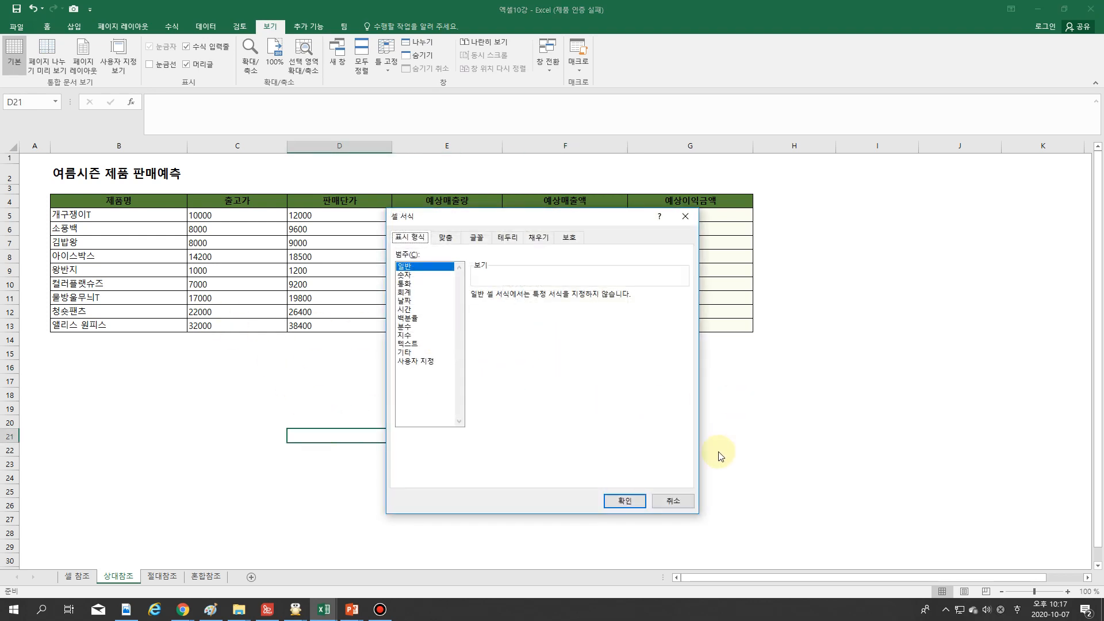
{"action": "left_click", "coordinate": [673, 498]}
{"action": "key", "text": "ctrl+grave"}
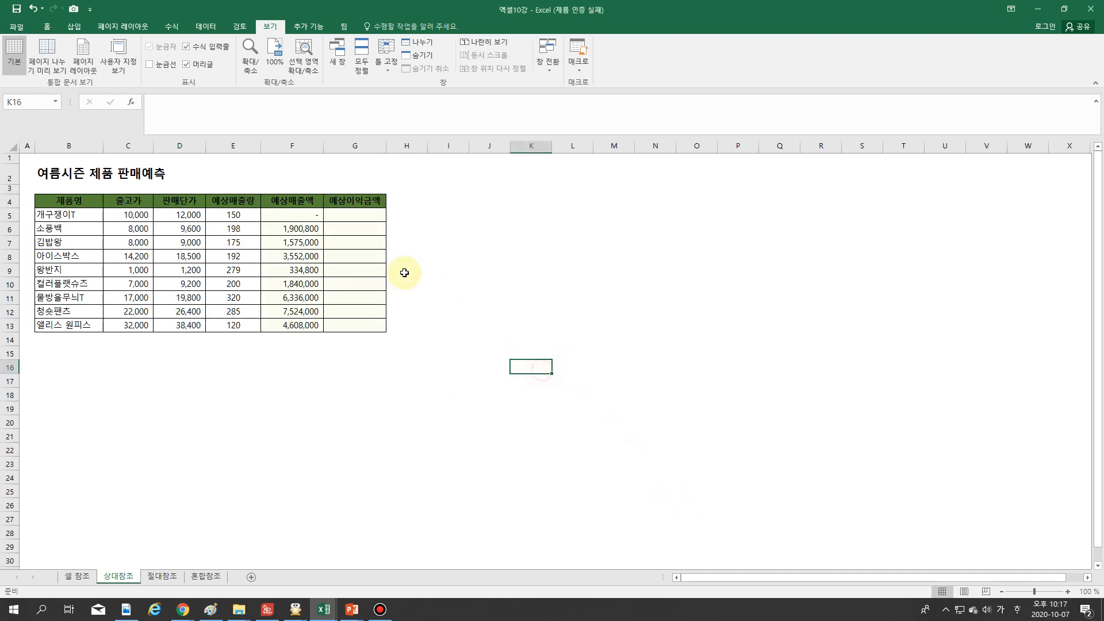
Undo the accidental replacement of the F5 formula with =F18 and display the sheet's formulas again.
{"action": "left_click", "coordinate": [310, 216]}
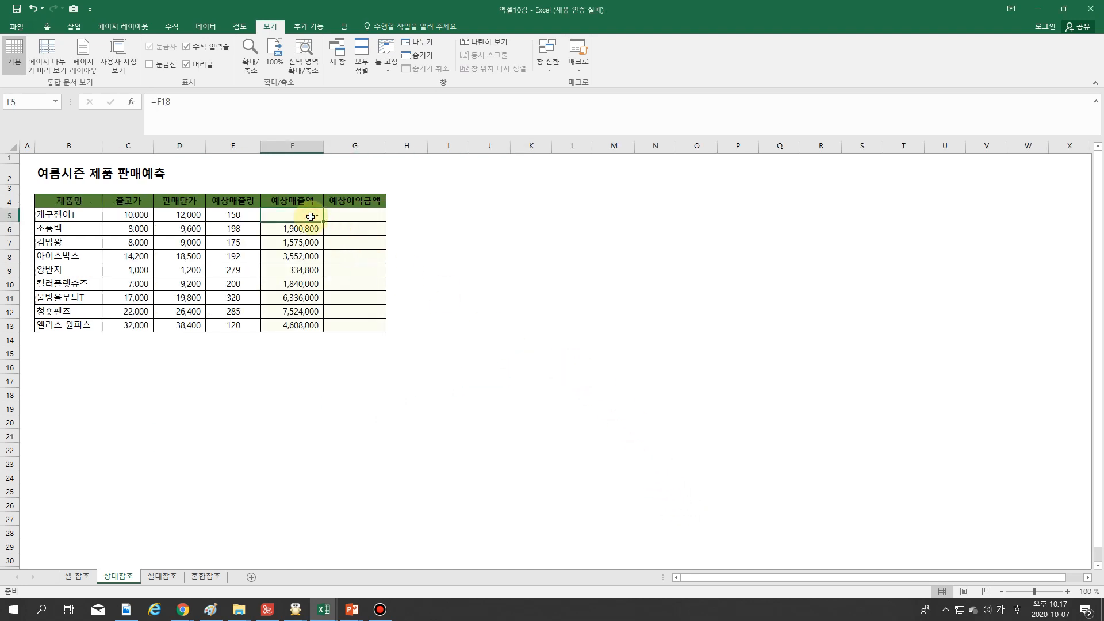
{"action": "key", "text": "ctrl+z"}
{"action": "key", "text": "ctrl+grave"}
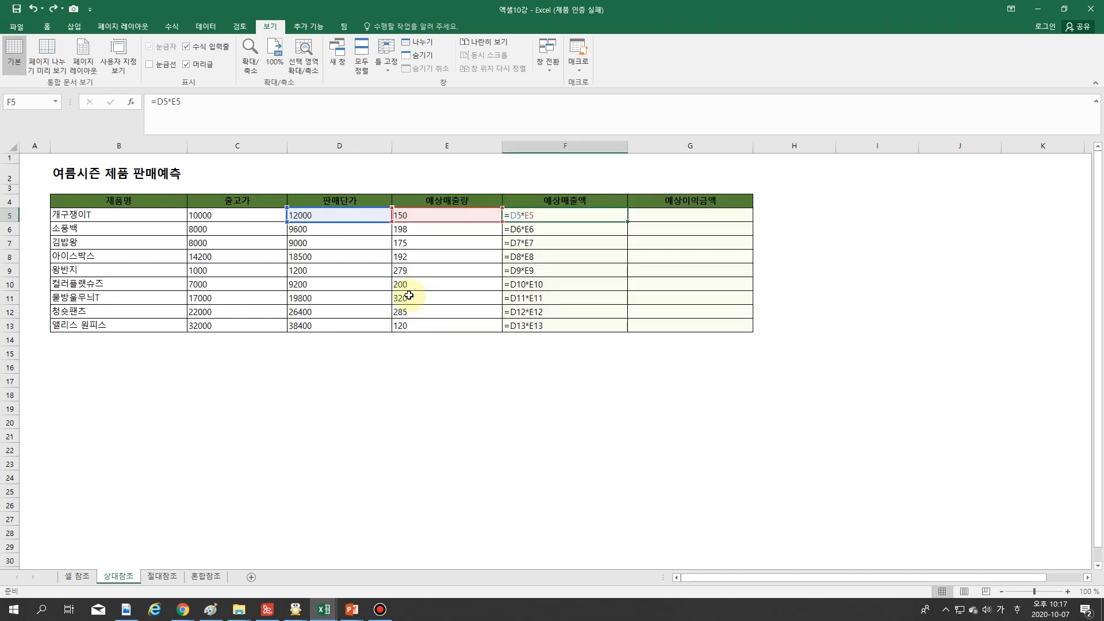
Fill the 예상매출액 formula from F5 down to F13 again with the formulas displayed.
{"action": "left_click", "coordinate": [577, 391]}
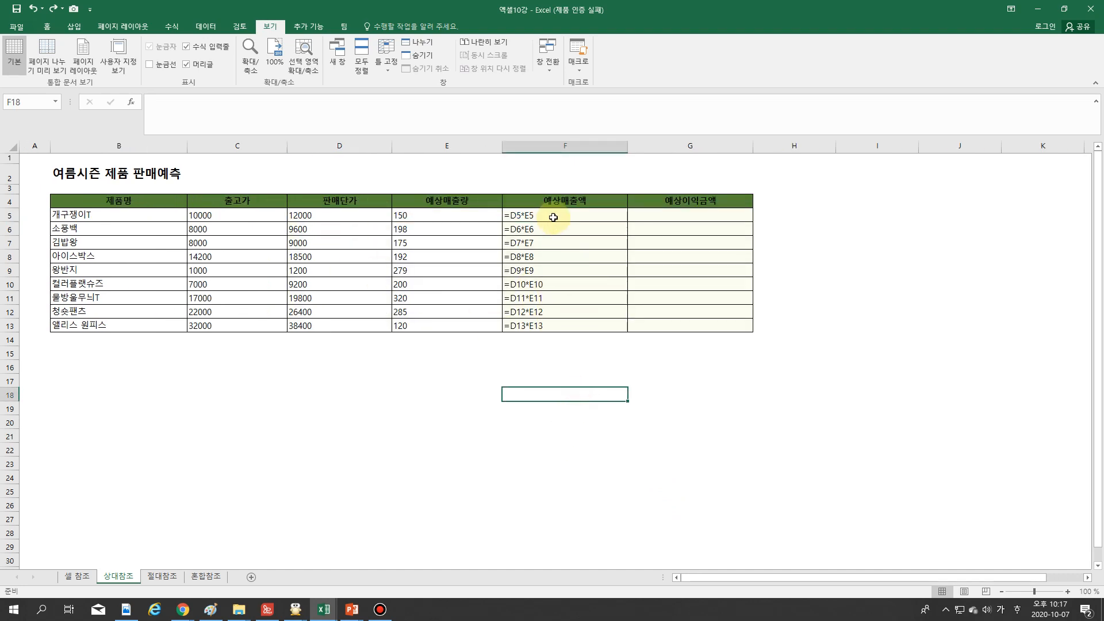
{"action": "left_click_drag", "start_coordinate": [557, 216], "coordinate": [556, 229]}
{"action": "left_click", "coordinate": [555, 323]}
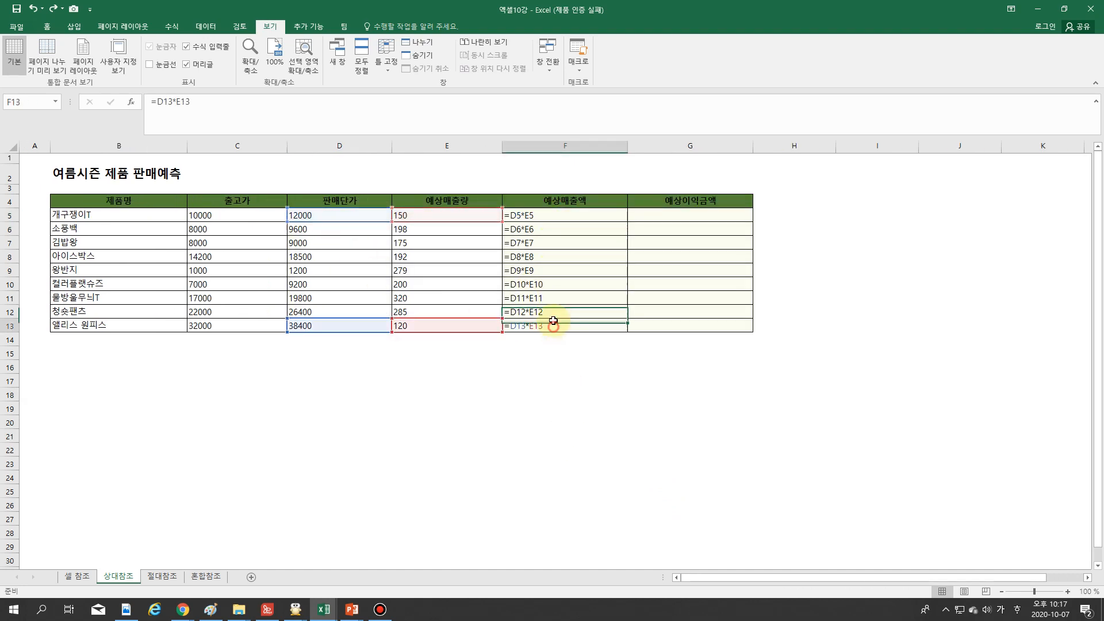
{"action": "left_click", "coordinate": [546, 216]}
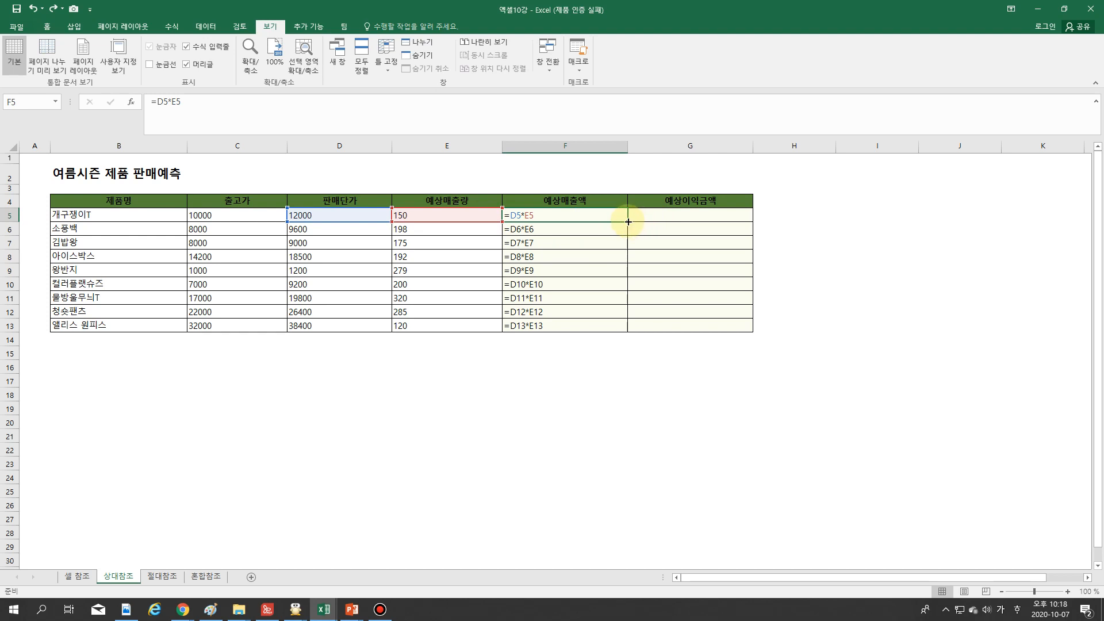
{"action": "left_click_drag", "start_coordinate": [627, 222], "coordinate": [626, 335]}
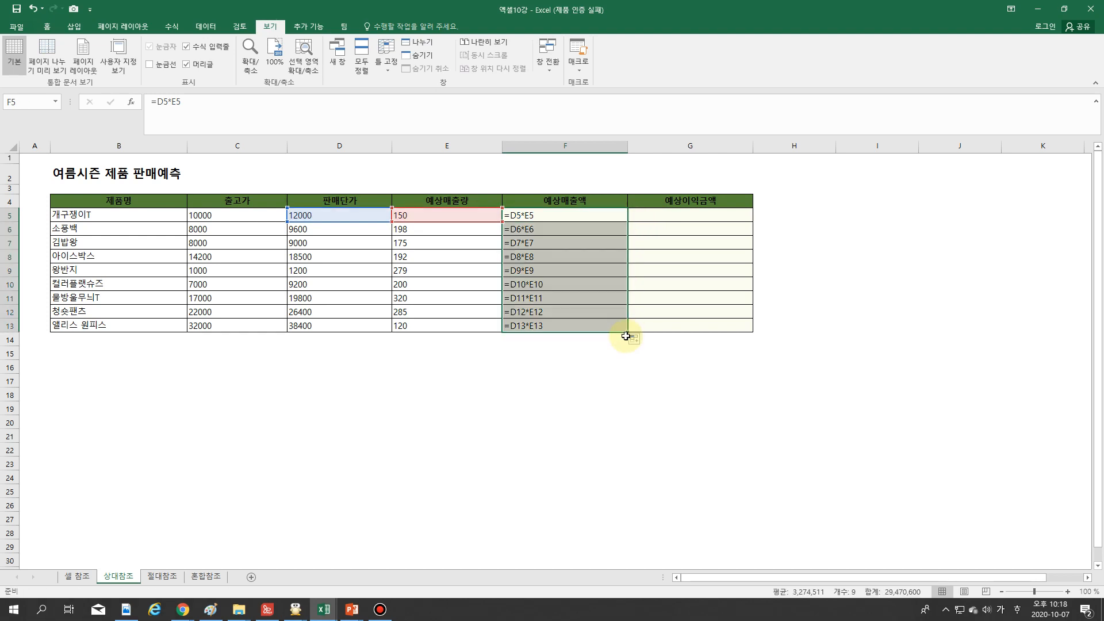
{"action": "left_click", "coordinate": [560, 361]}
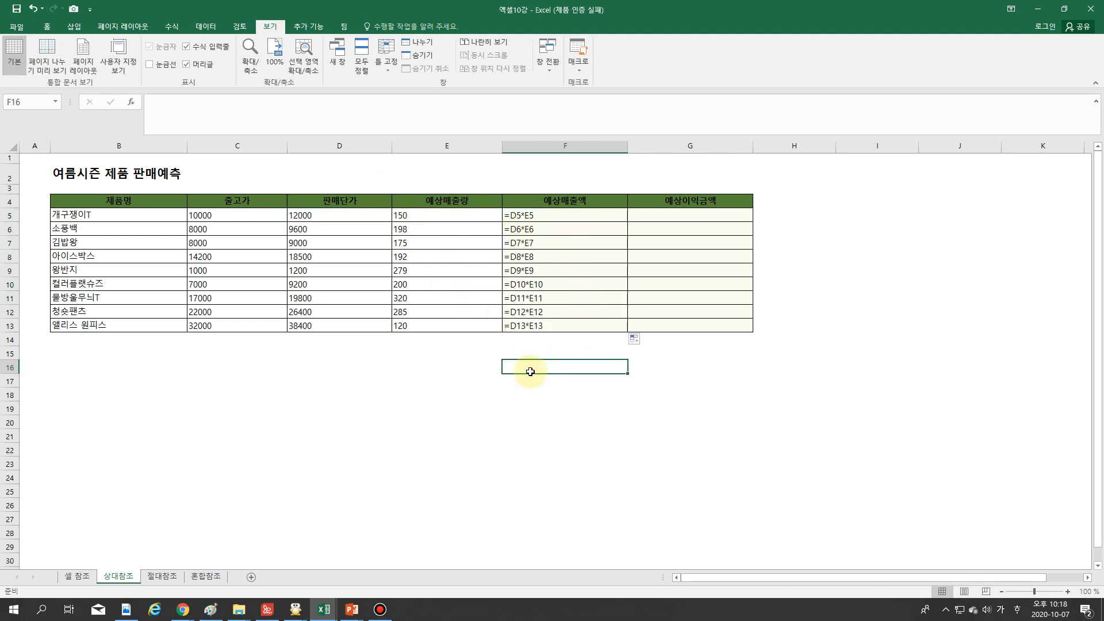
Examine the cells referenced by the 예상매출액 formulas in F5, F6, F9, F10 and F13.
{"action": "scroll", "coordinate": [548, 383], "scroll_direction": "up", "scroll_amount": 3, "text": "ctrl"}
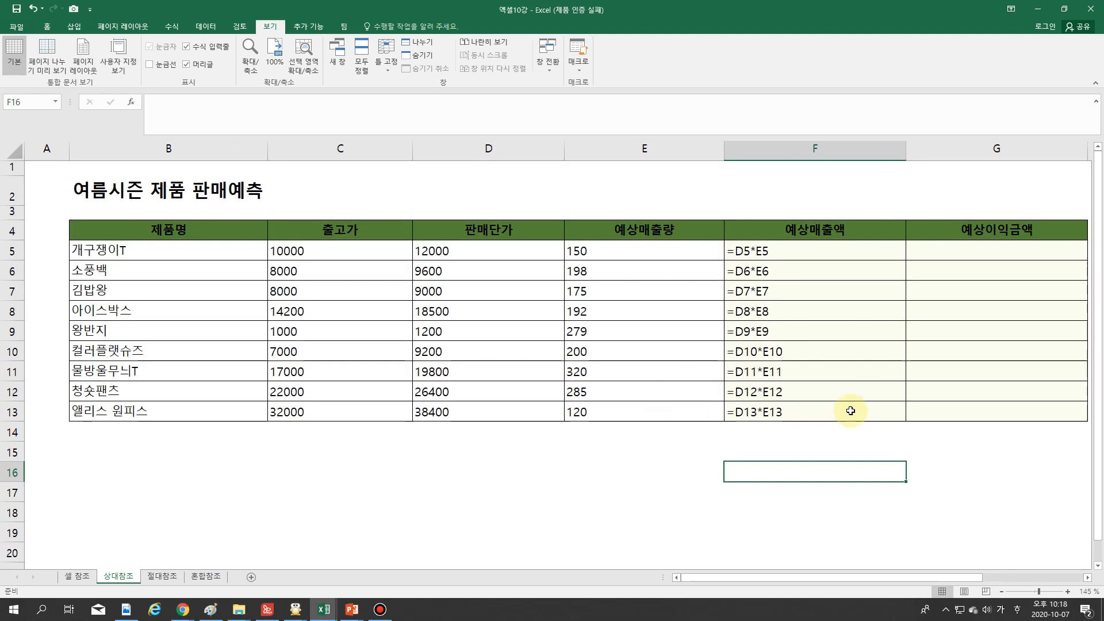
{"action": "left_click", "coordinate": [749, 253]}
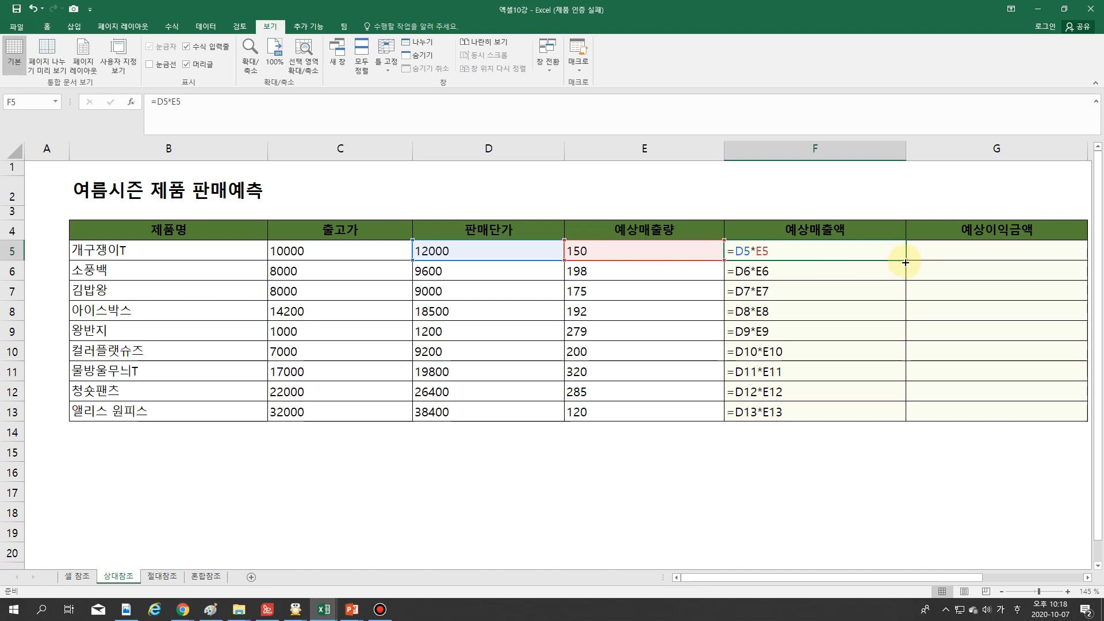
{"action": "left_click", "coordinate": [748, 275]}
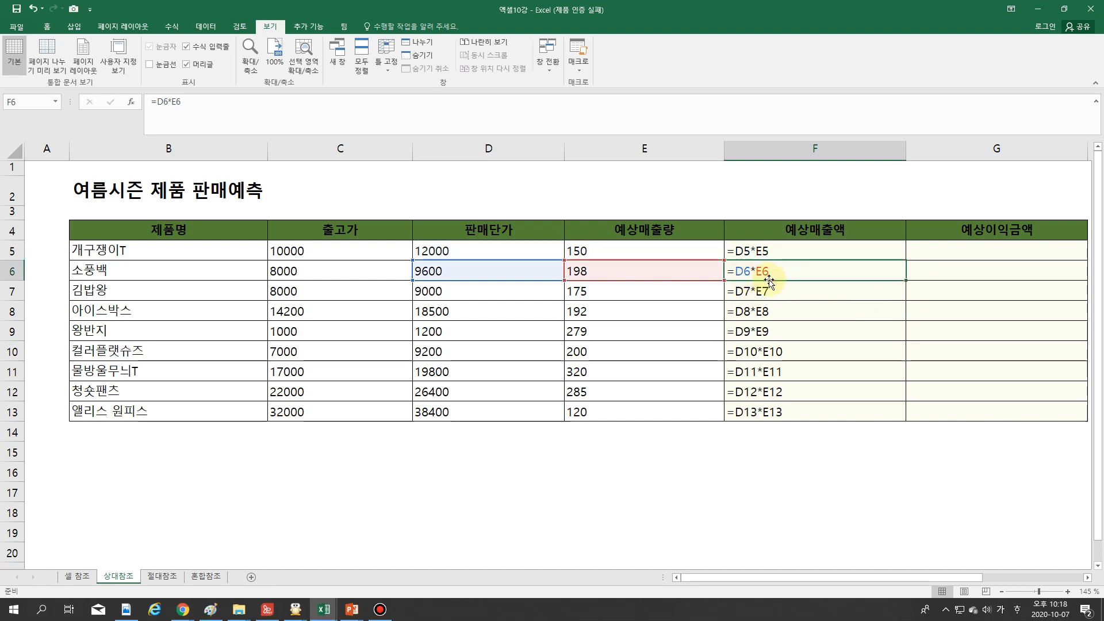
{"action": "left_click", "coordinate": [762, 329]}
{"action": "left_click", "coordinate": [788, 352]}
{"action": "left_click", "coordinate": [783, 413]}
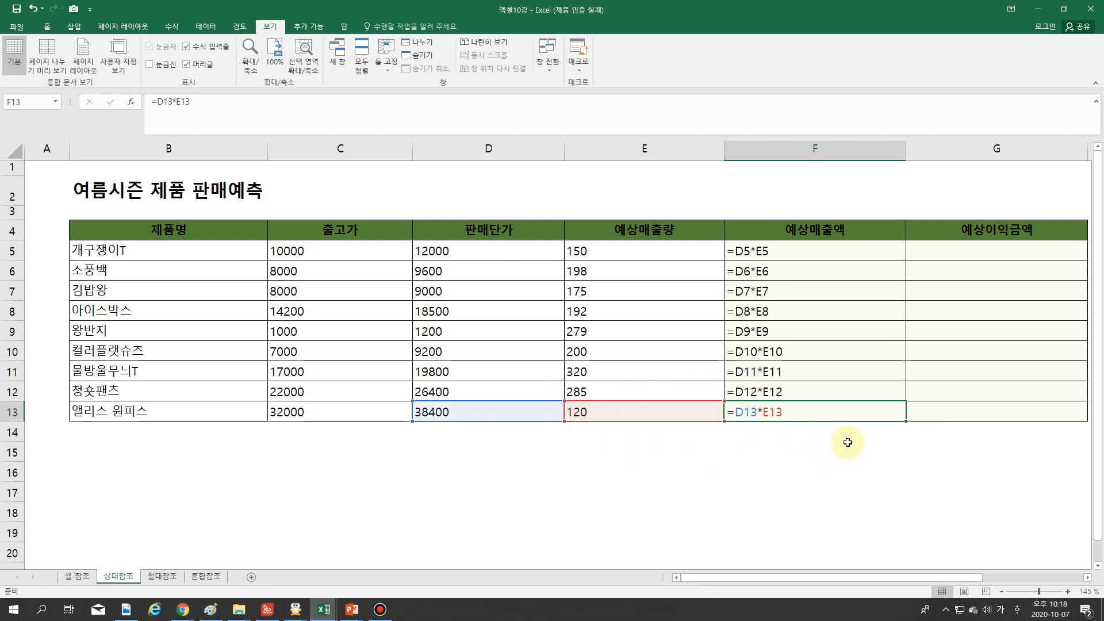
{"action": "left_click", "coordinate": [836, 250]}
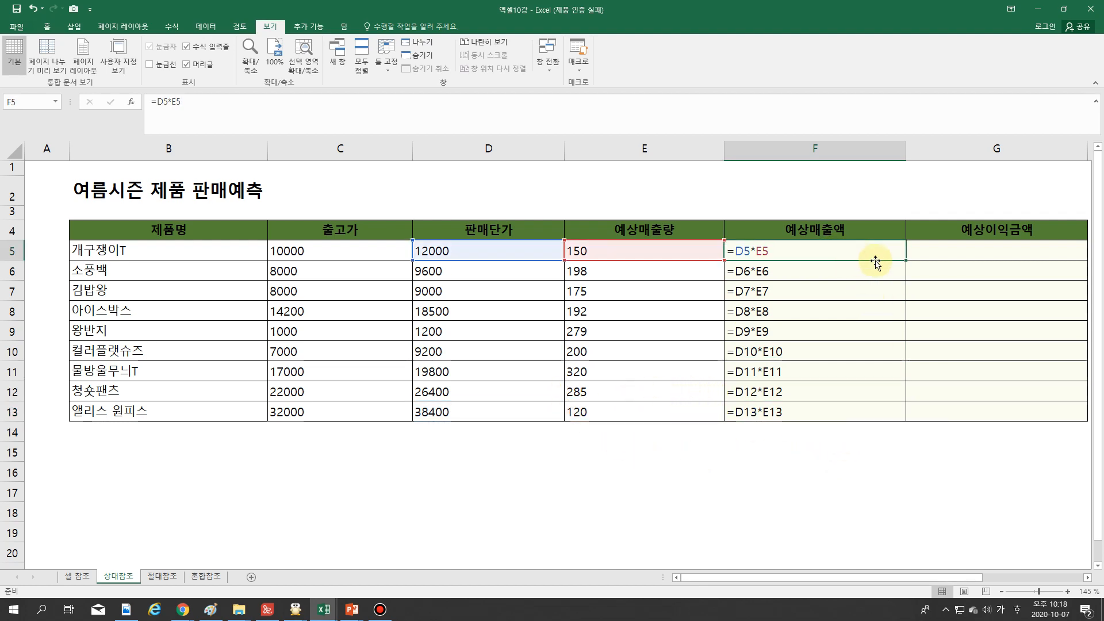
Try filling the 예상매출액 formula from F5 across to G5, and undo the fill.
{"action": "left_click_drag", "start_coordinate": [906, 261], "coordinate": [1035, 262]}
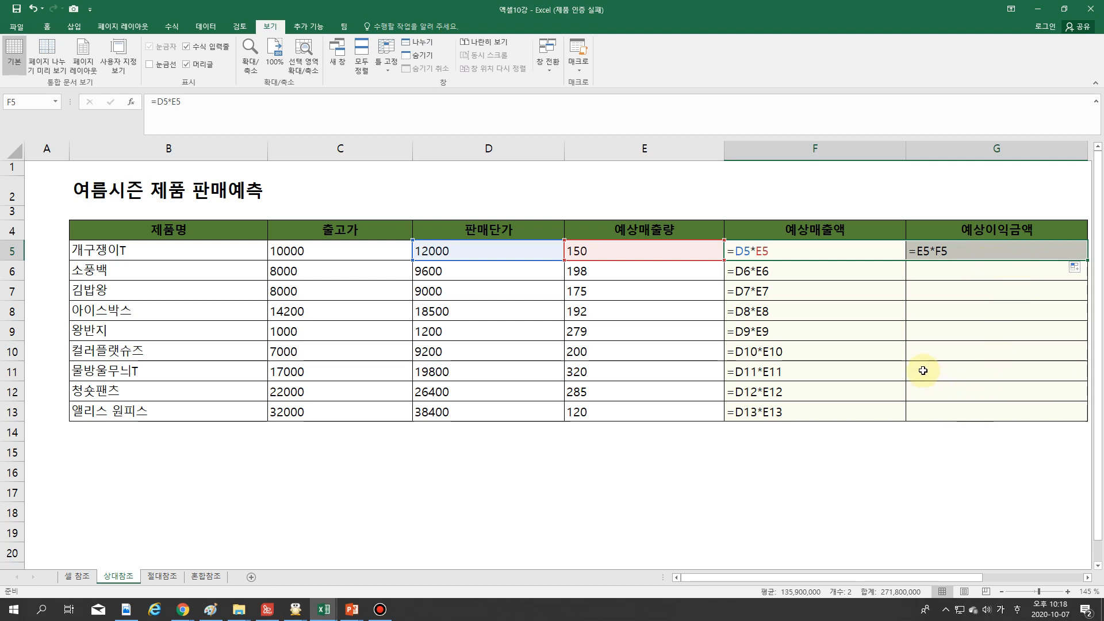
{"action": "key", "text": "ctrl+z"}
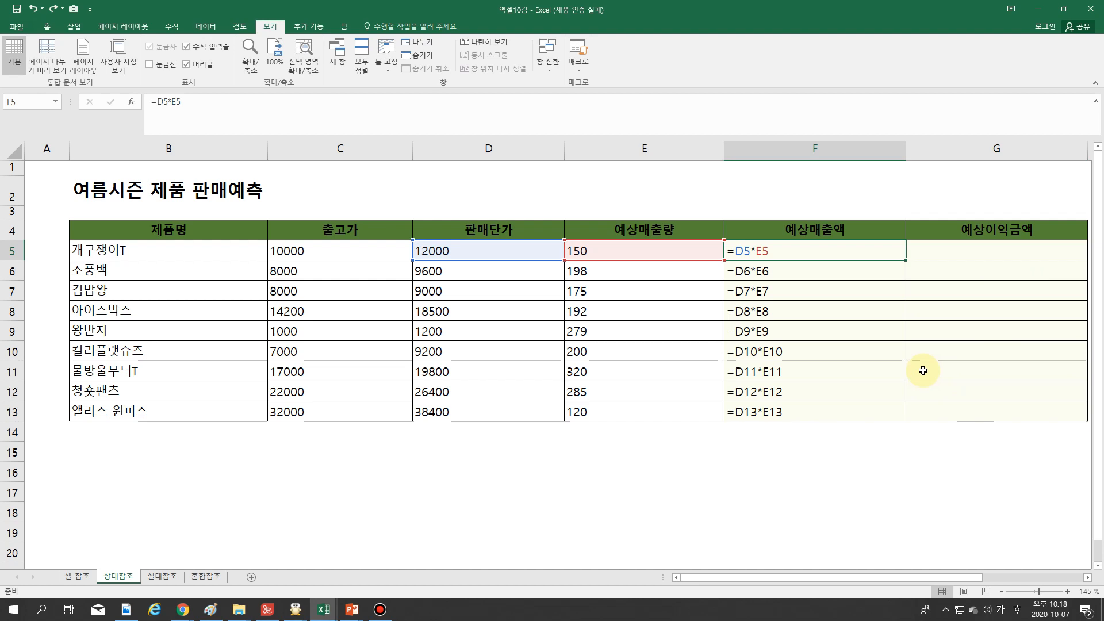
Compare the calculated 예상매출액 results with their relative-reference formulas by switching the formula display off and on.
{"action": "key", "text": "ctrl+grave"}
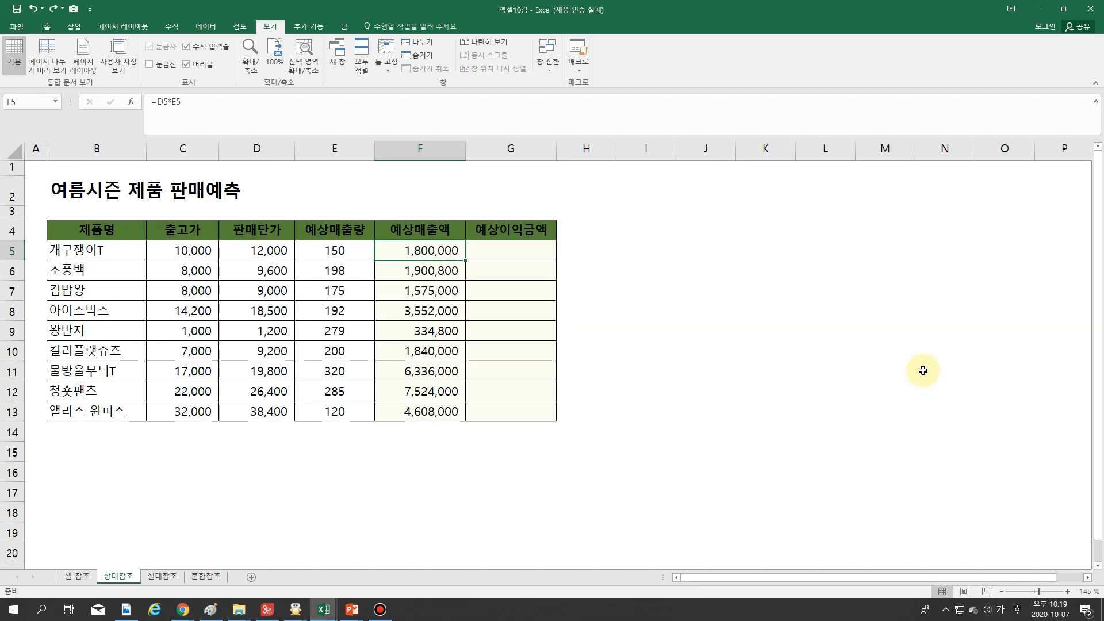
{"action": "key", "text": "ctrl+grave"}
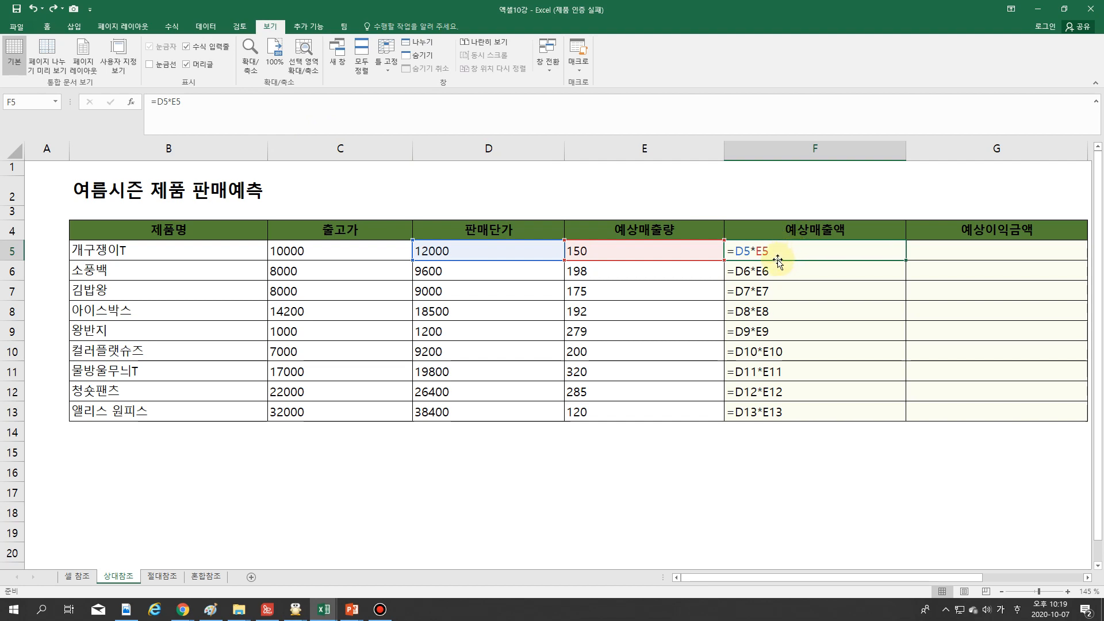
{"action": "key", "text": "ctrl+grave"}
{"action": "key", "text": "ctrl+grave"}
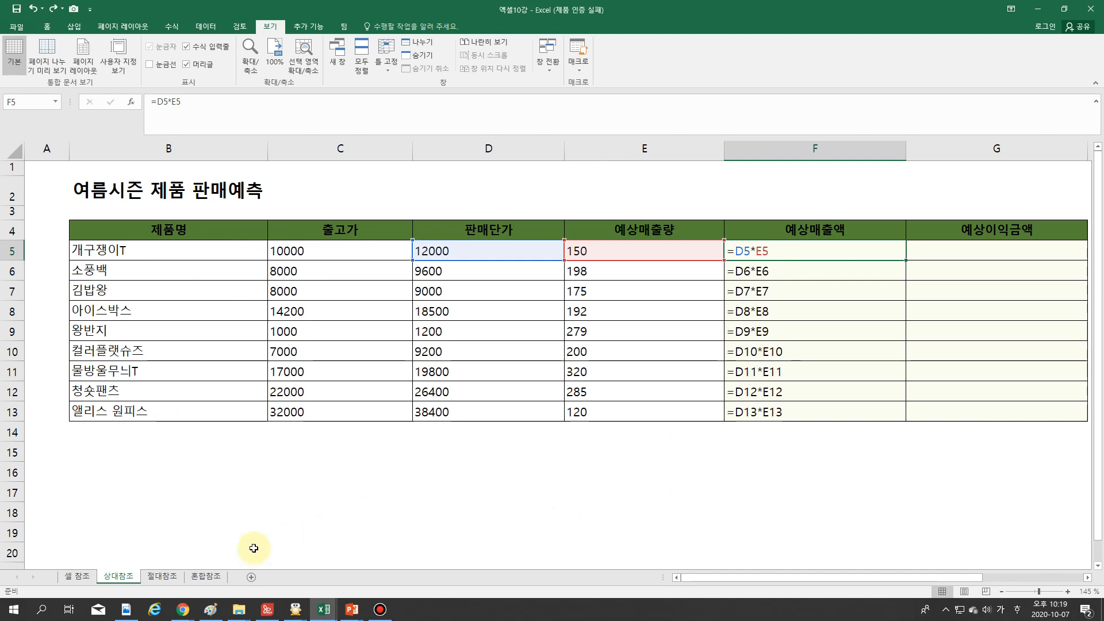
Go to the 절대참조 sheet and look at the 희망마진율 and 기본할인율 values in C2 and F2.
{"action": "left_click", "coordinate": [170, 578]}
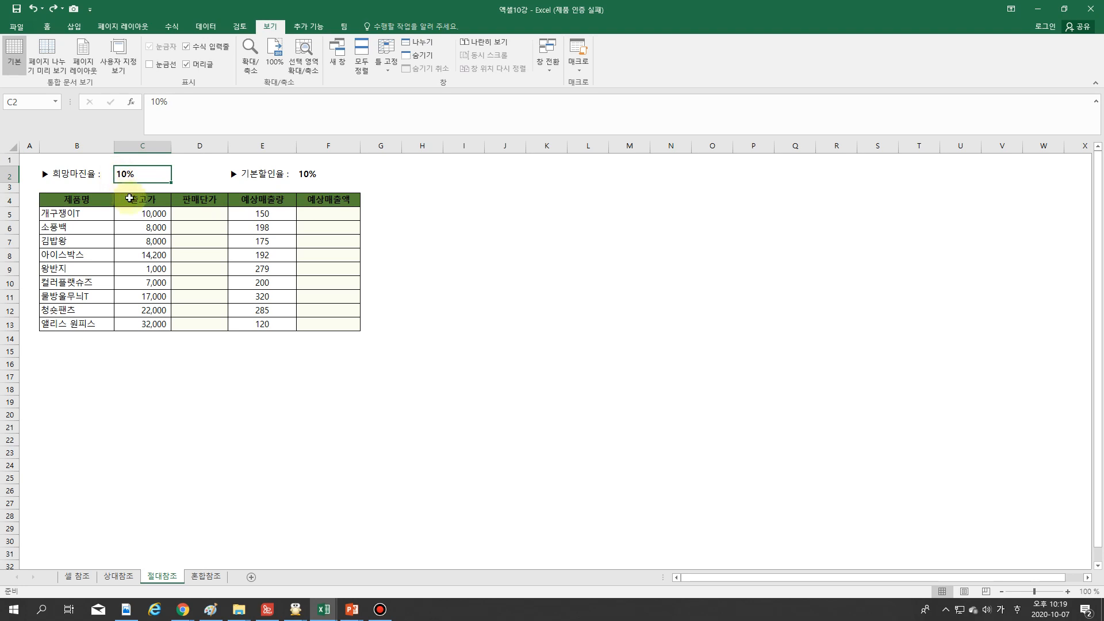
{"action": "left_click", "coordinate": [311, 174]}
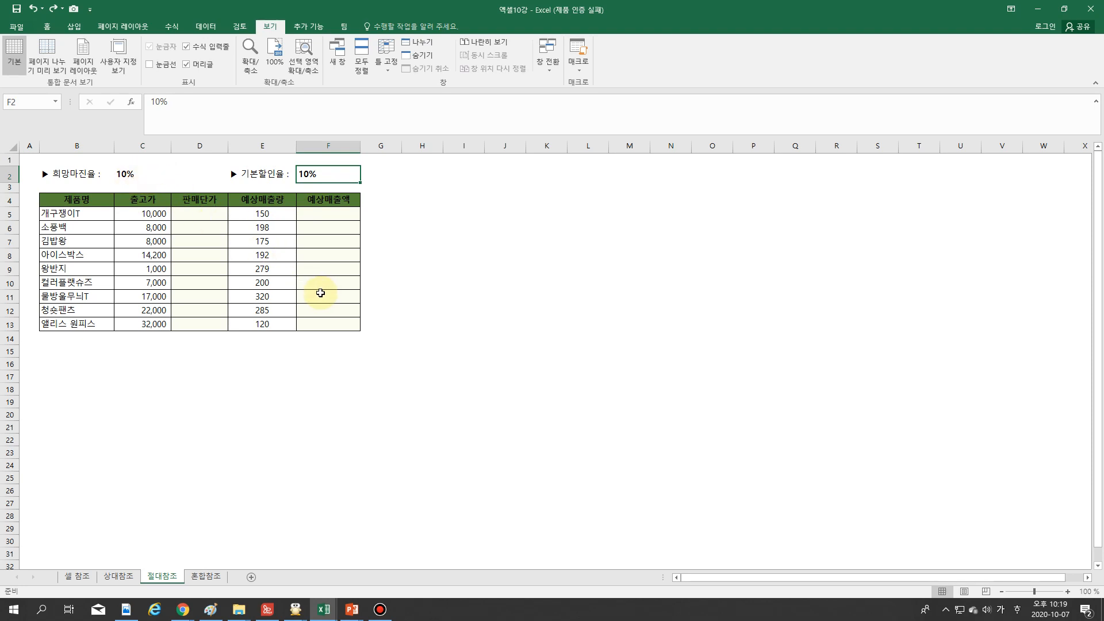
Calculate the 판매단가 of 개구쟁이T in D5 with the formula =C5*(1+C2).
{"action": "left_click", "coordinate": [202, 210]}
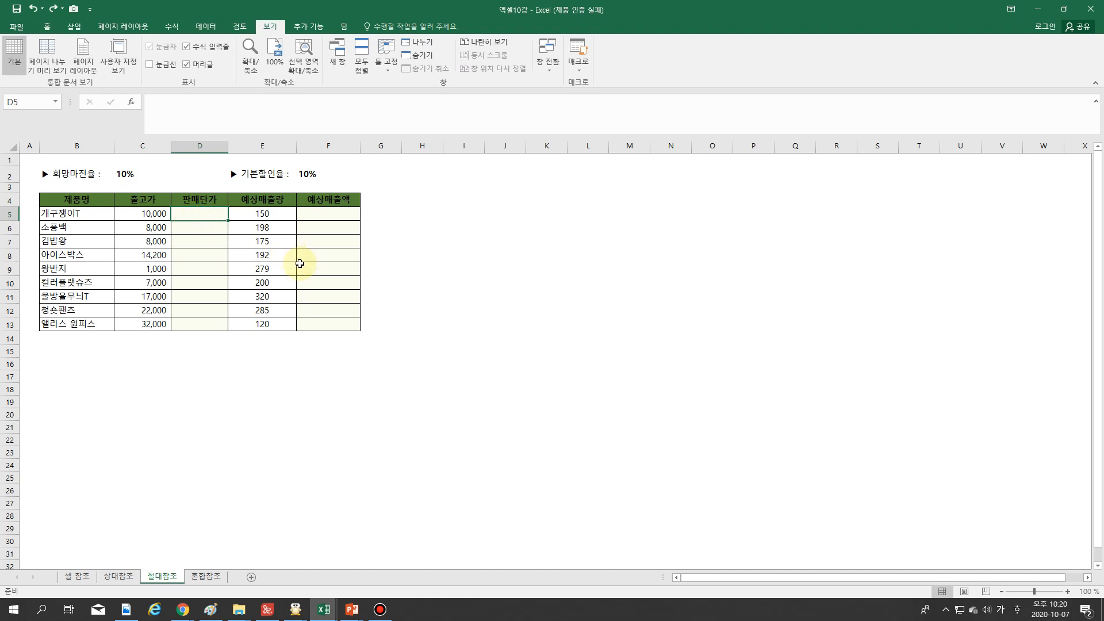
{"action": "type", "text": "="}
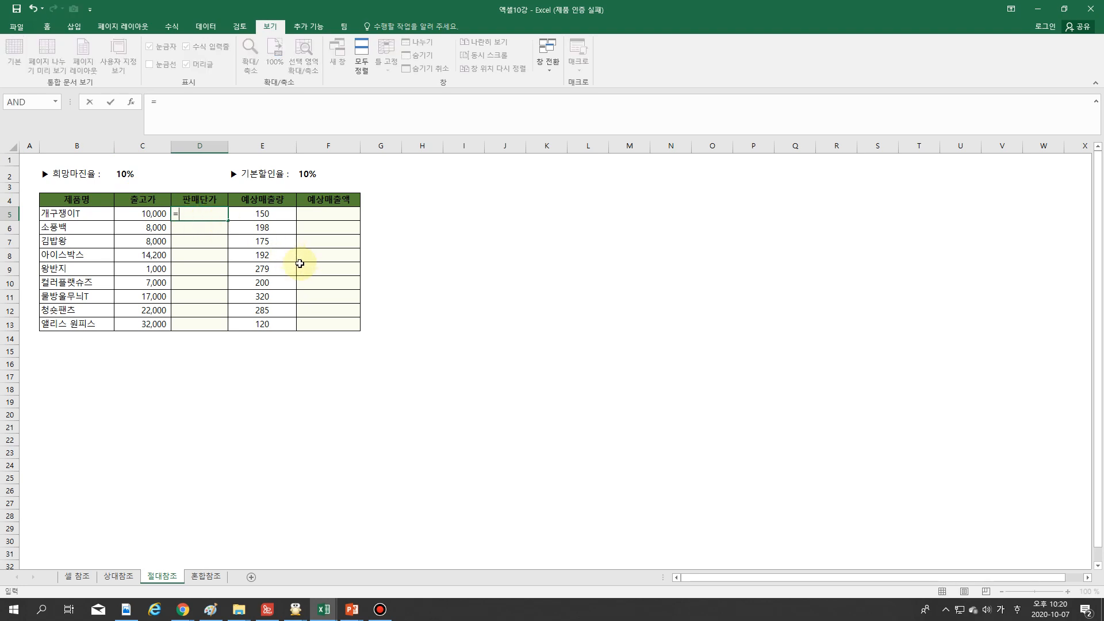
{"action": "left_click", "coordinate": [154, 216]}
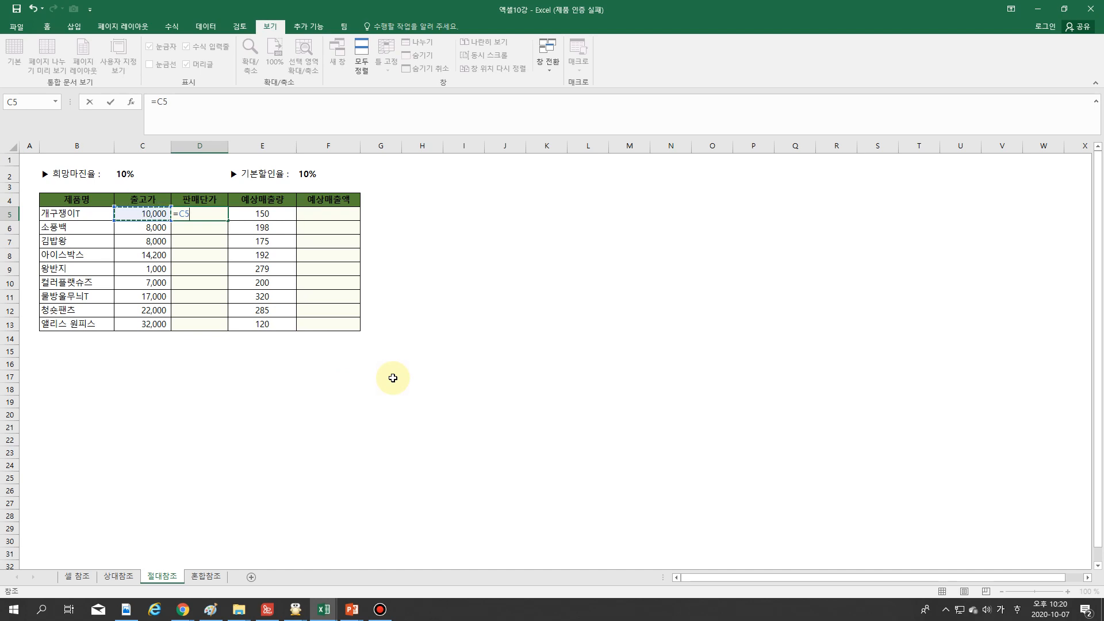
{"action": "type", "text": "*"}
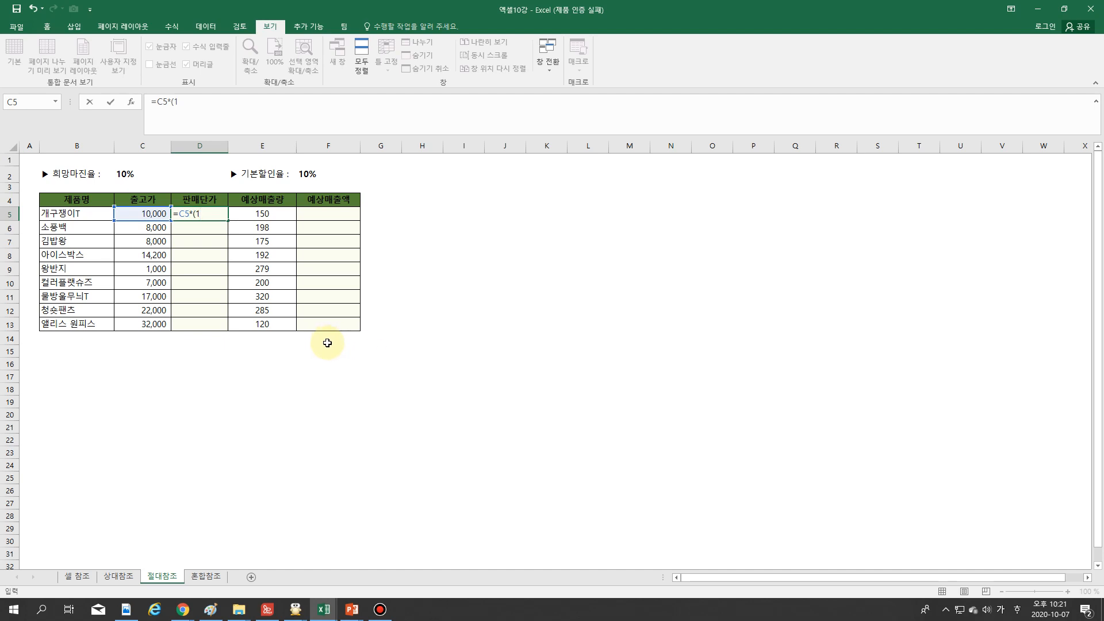
{"action": "type", "text": "1+"}
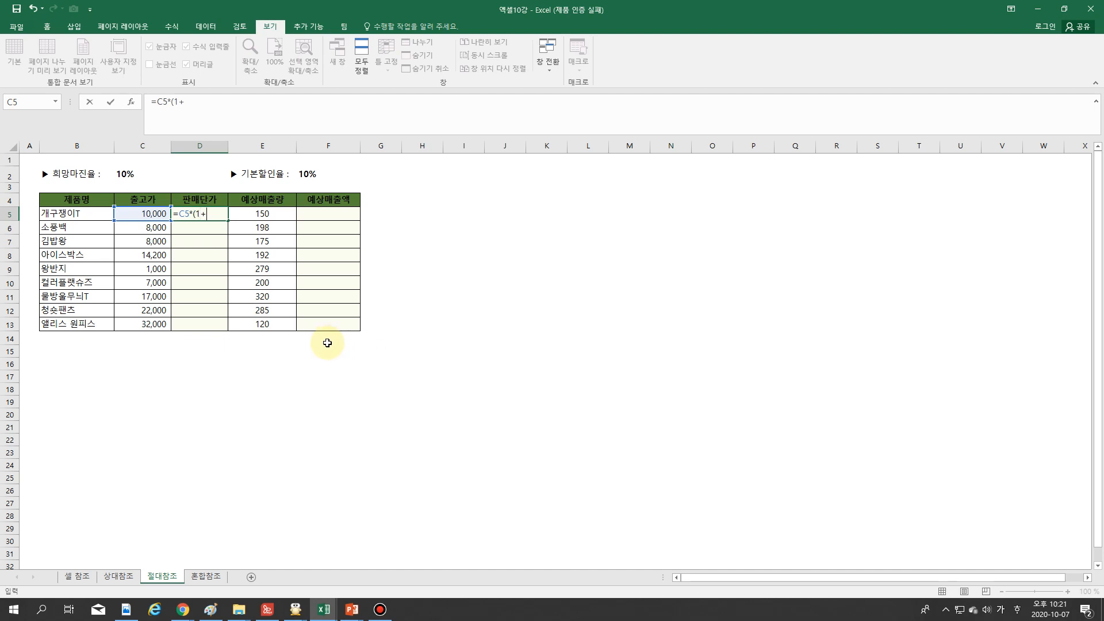
{"action": "left_click", "coordinate": [127, 174]}
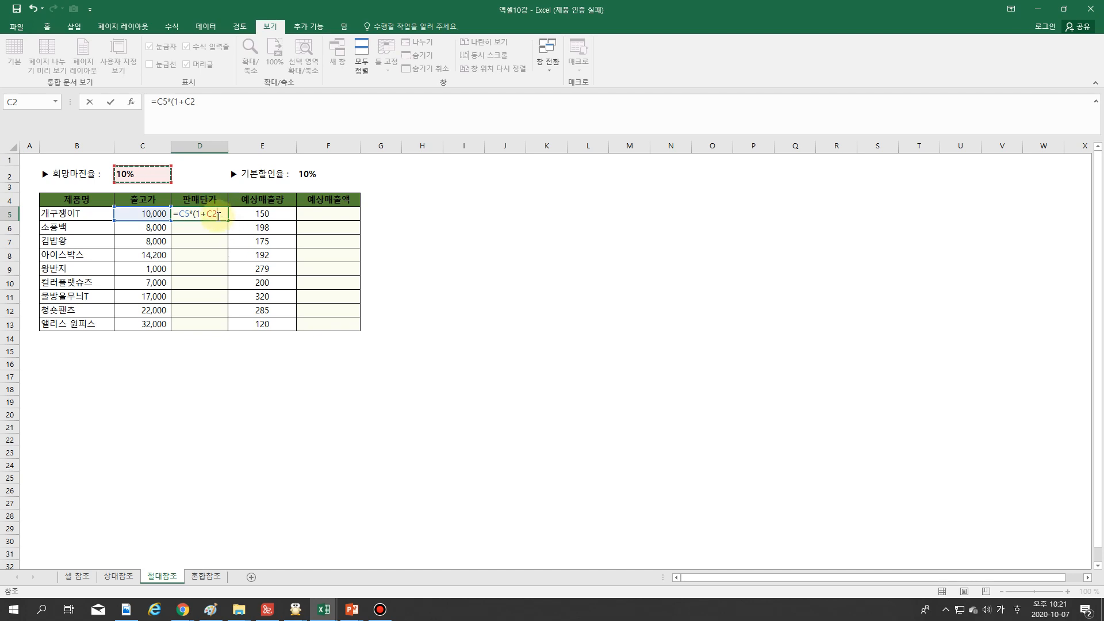
{"action": "type", "text": ")"}
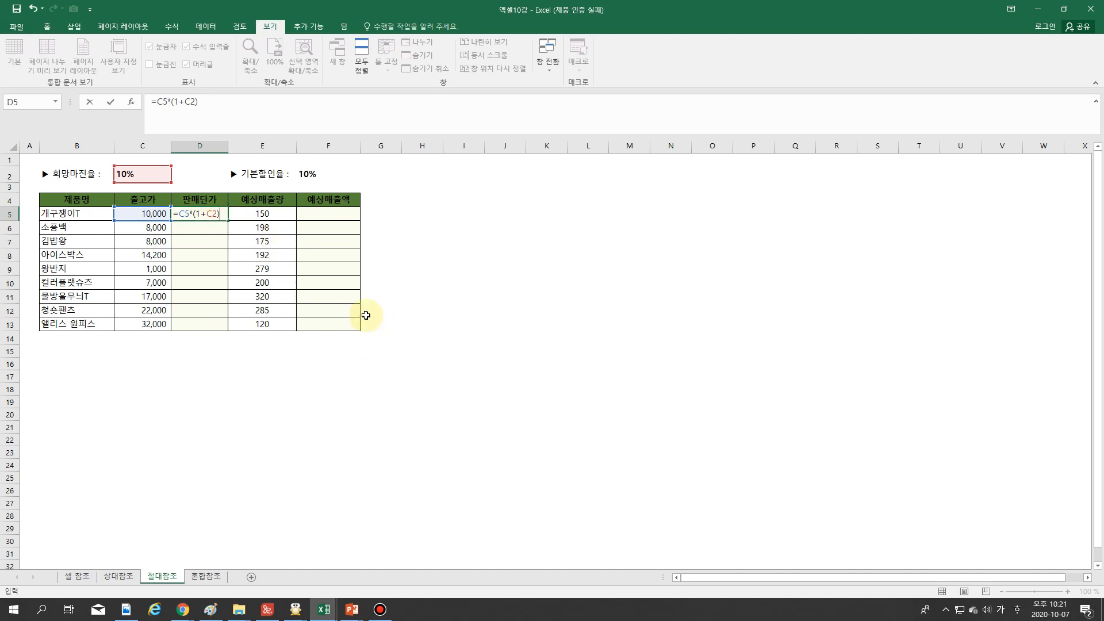
{"action": "key", "text": "Return"}
Examine the 판매단가 formula in D5 and the 출고가 and 희망마진율 cells it references.
{"action": "left_click", "coordinate": [221, 214]}
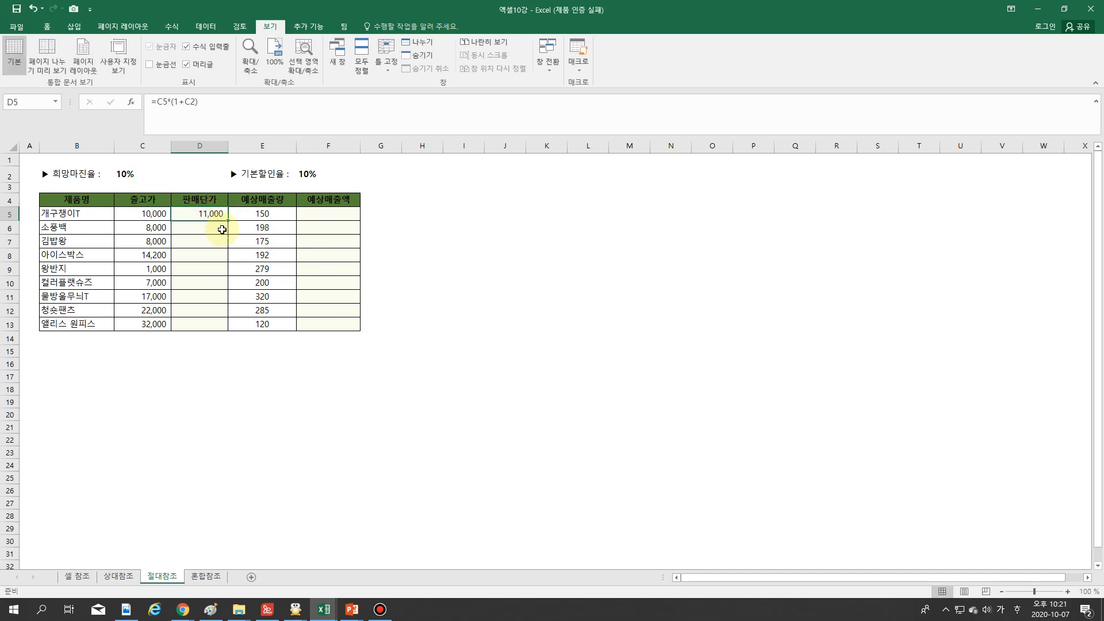
{"action": "scroll", "coordinate": [288, 264], "scroll_direction": "up", "scroll_amount": 2}
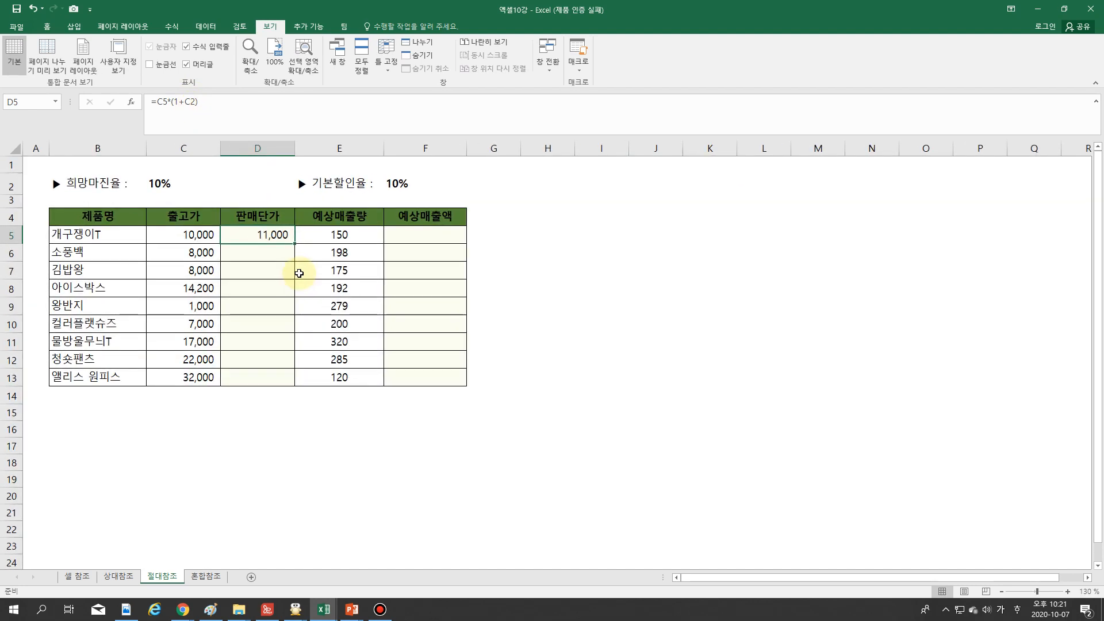
{"action": "scroll", "coordinate": [333, 285], "scroll_direction": "up", "scroll_amount": 3}
{"action": "double_click", "coordinate": [365, 276]}
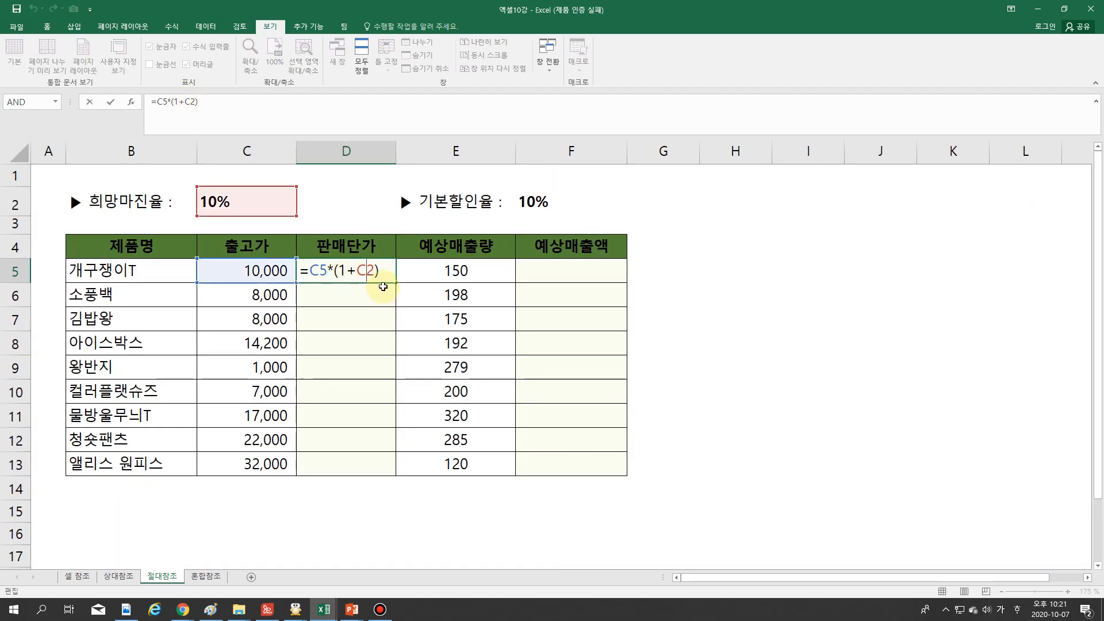
{"action": "left_click", "coordinate": [382, 339]}
{"action": "scroll", "coordinate": [397, 287], "scroll_direction": "up", "scroll_amount": 3}
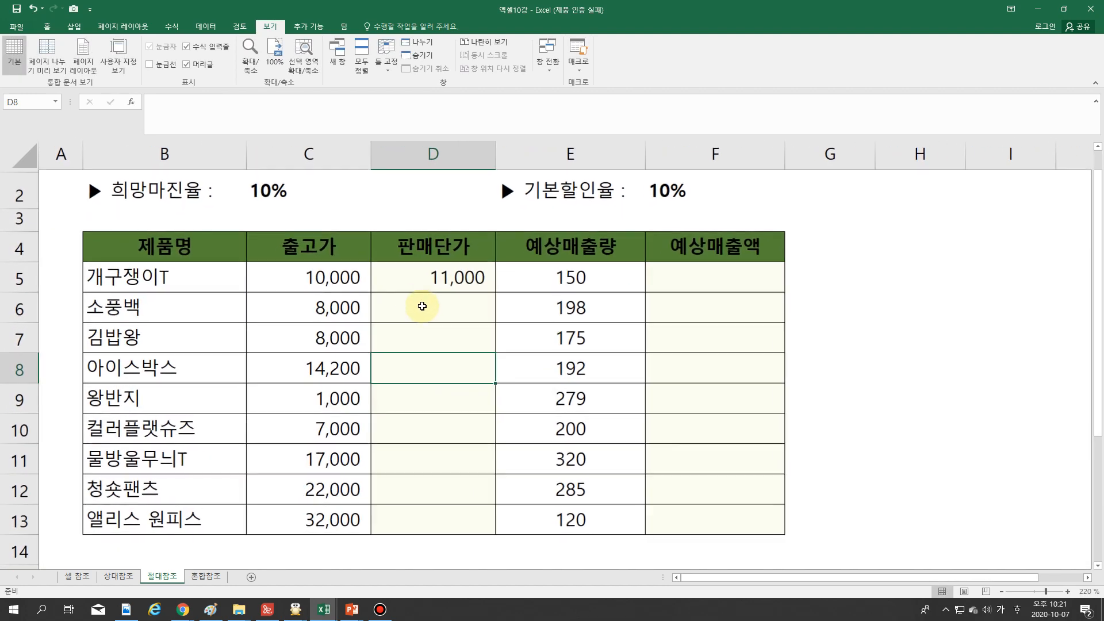
{"action": "double_click", "coordinate": [469, 276]}
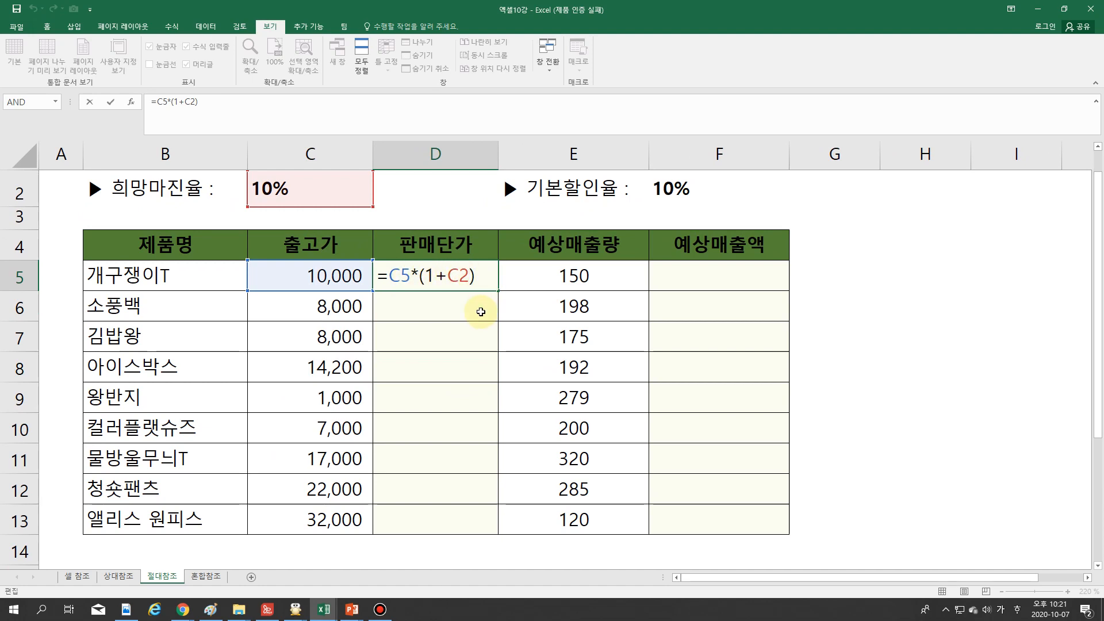
{"action": "key", "text": "ctrl+Return"}
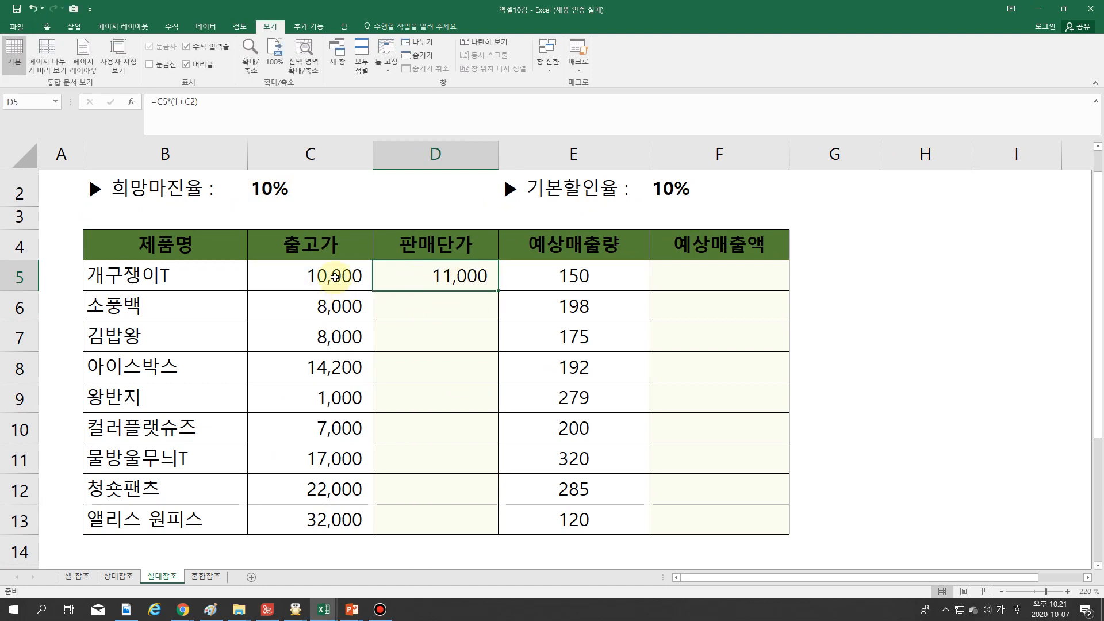
{"action": "left_click", "coordinate": [335, 276]}
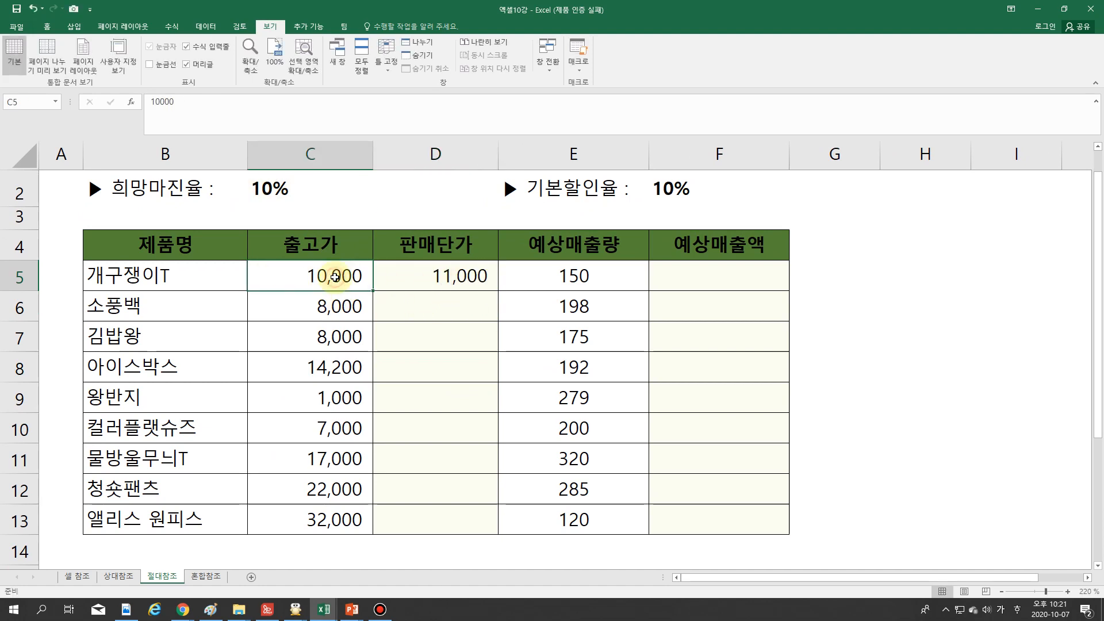
Fill the 판매단가 formula from D5 down to D13.
{"action": "left_click", "coordinate": [437, 281]}
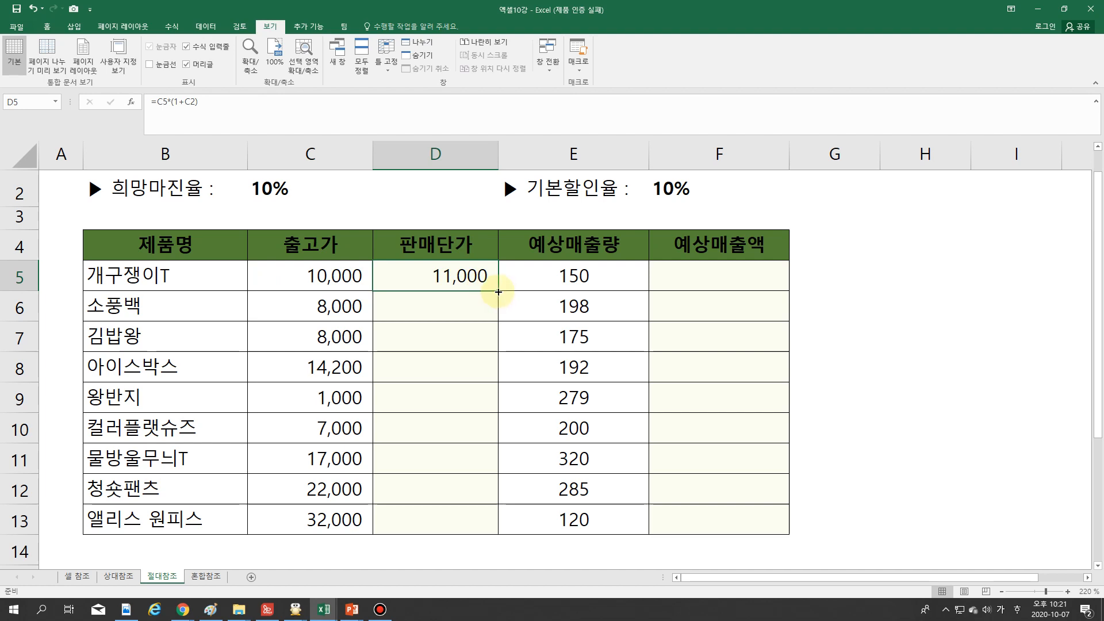
{"action": "left_click_drag", "start_coordinate": [497, 292], "coordinate": [497, 526]}
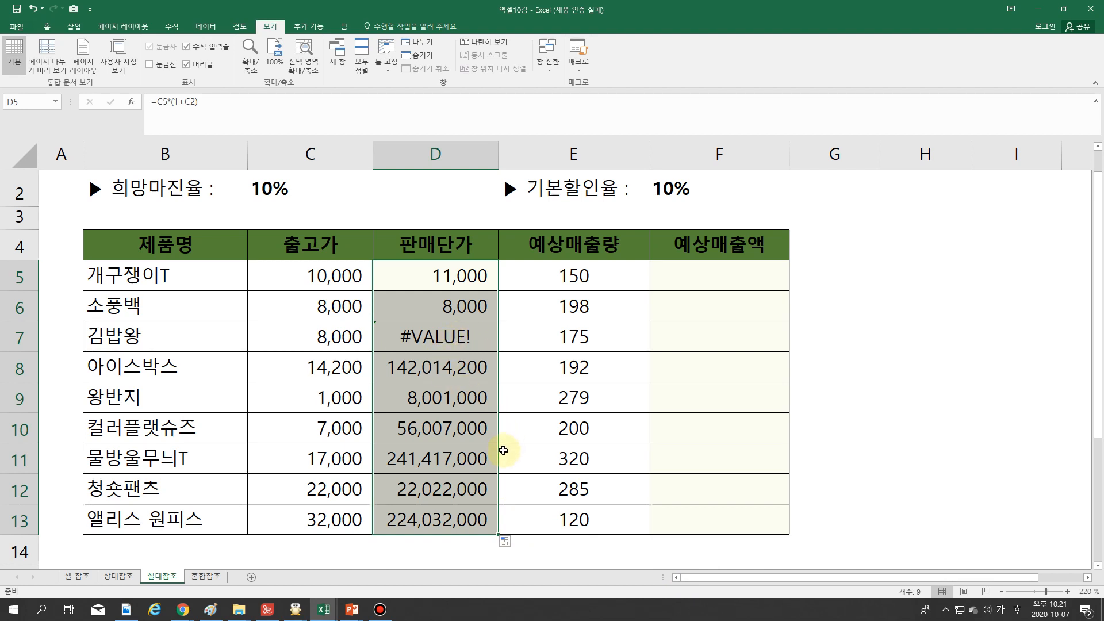
Display the sheet's formulas and examine which cells the 판매단가 formulas in D5:D13 reference, comparing them with their results.
{"action": "key", "text": "ctrl+grave"}
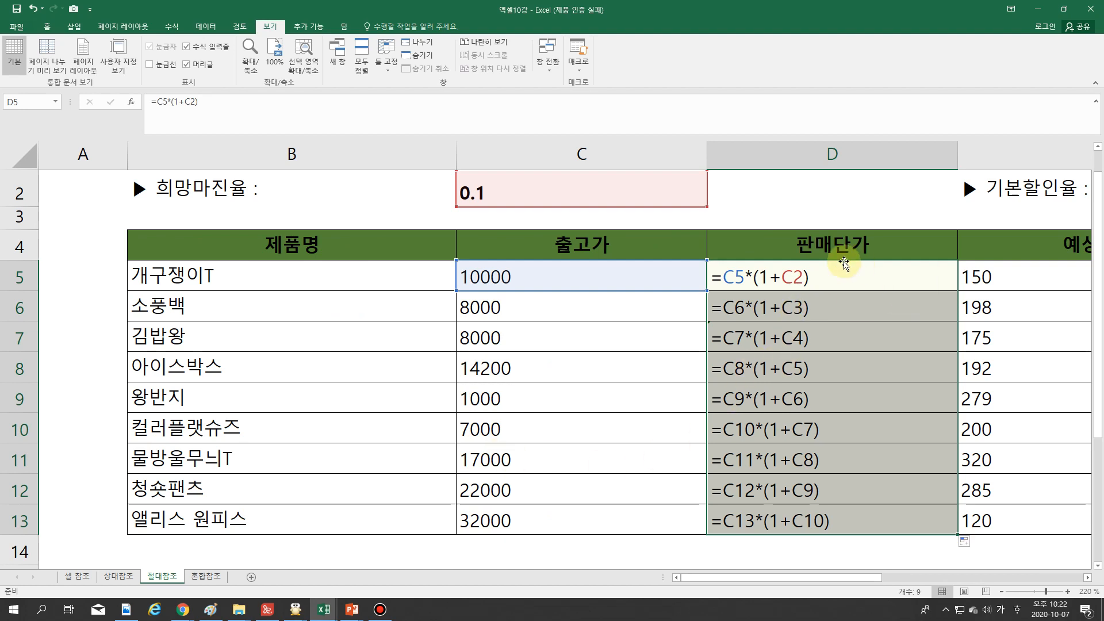
{"action": "left_click", "coordinate": [762, 280]}
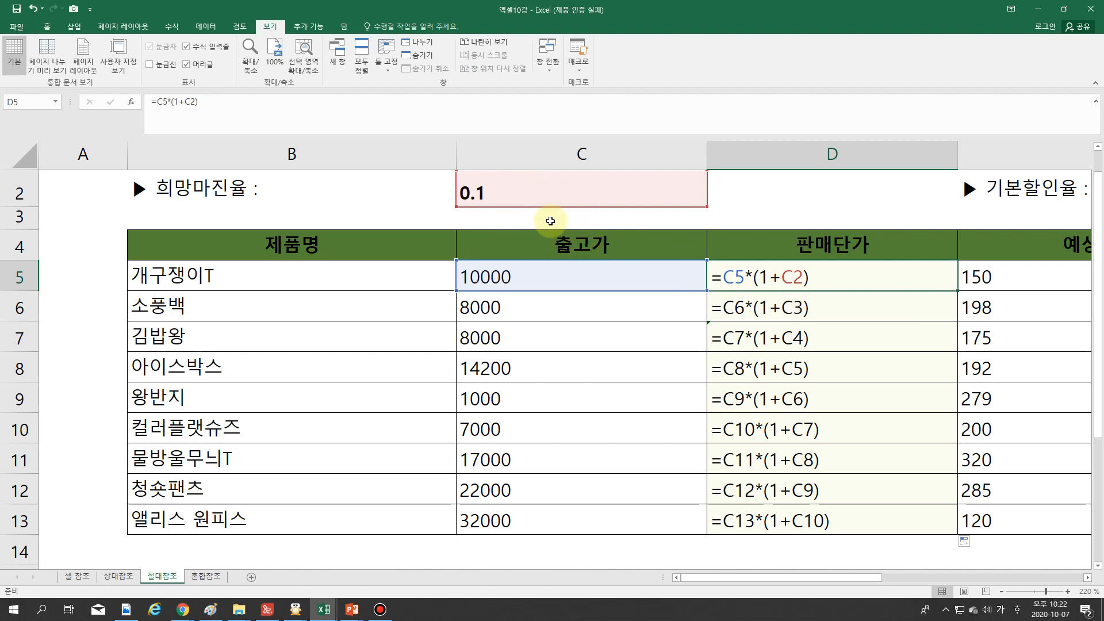
{"action": "left_click", "coordinate": [511, 224]}
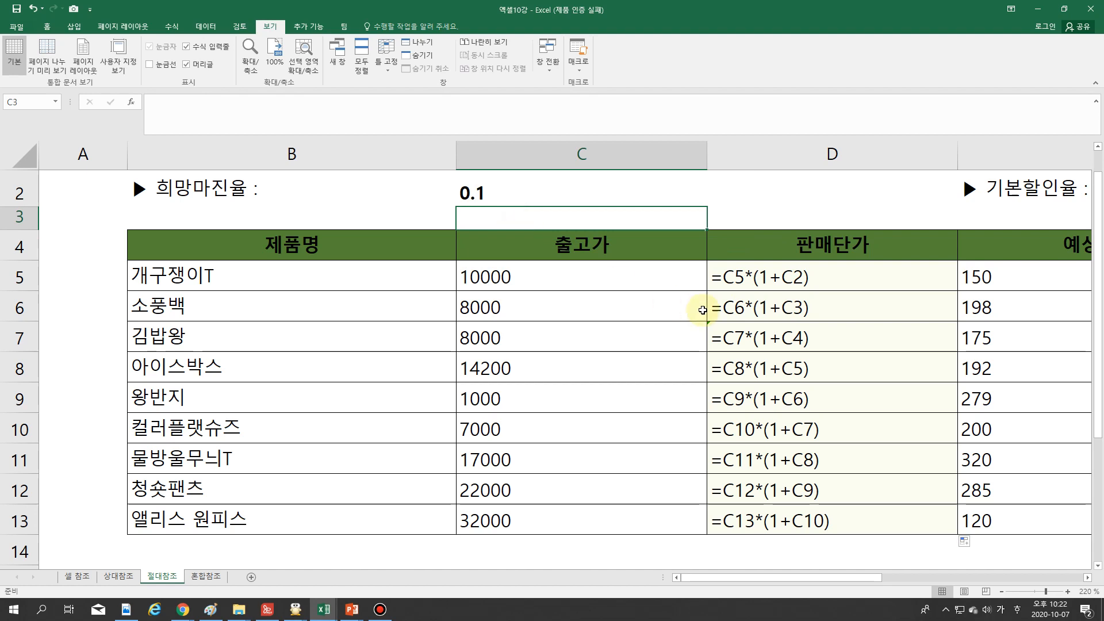
{"action": "double_click", "coordinate": [790, 341]}
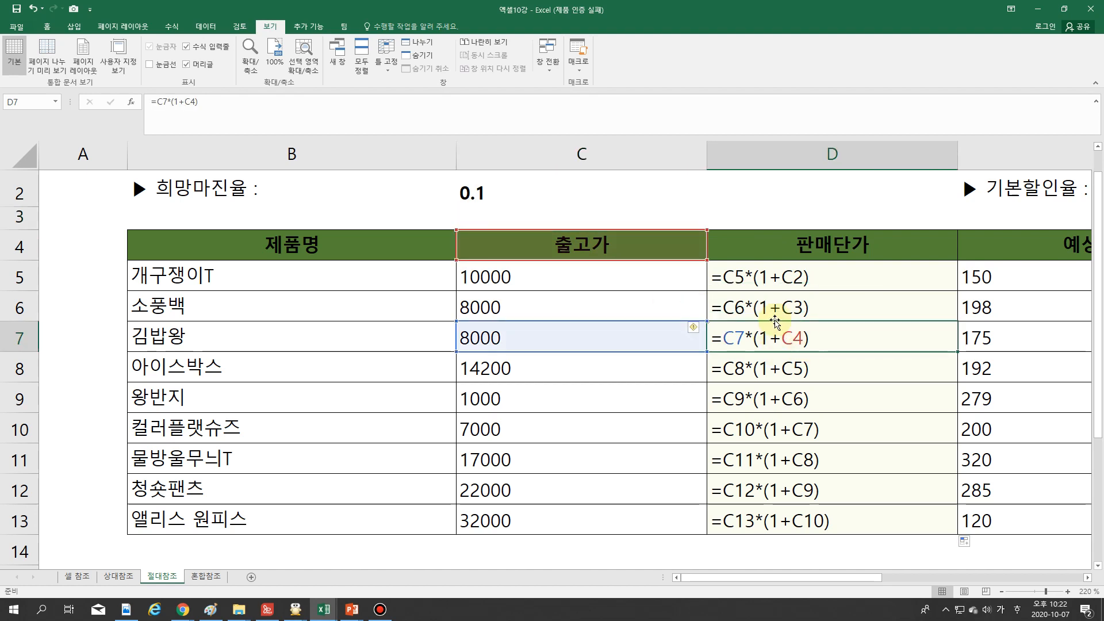
{"action": "left_click", "coordinate": [588, 253]}
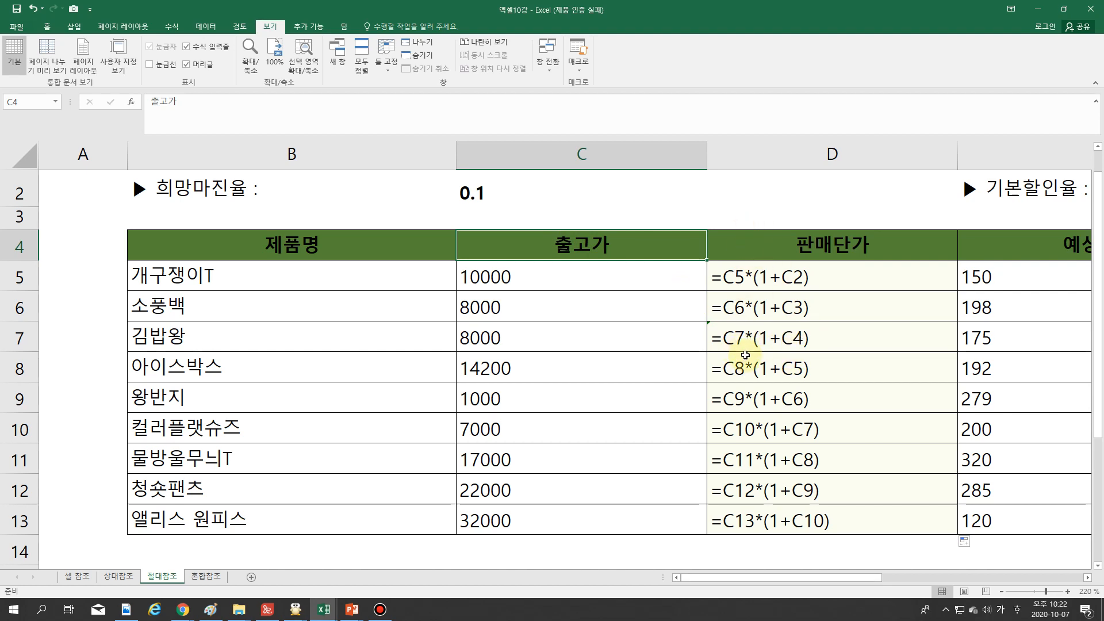
{"action": "key", "text": "ctrl+grave"}
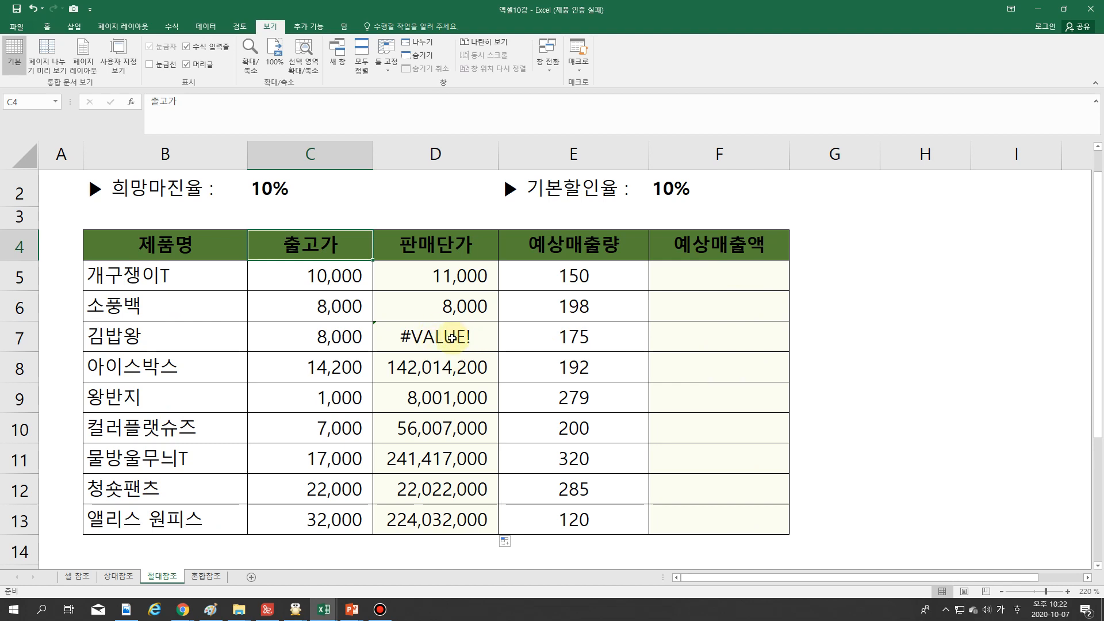
{"action": "key", "text": "ctrl+grave"}
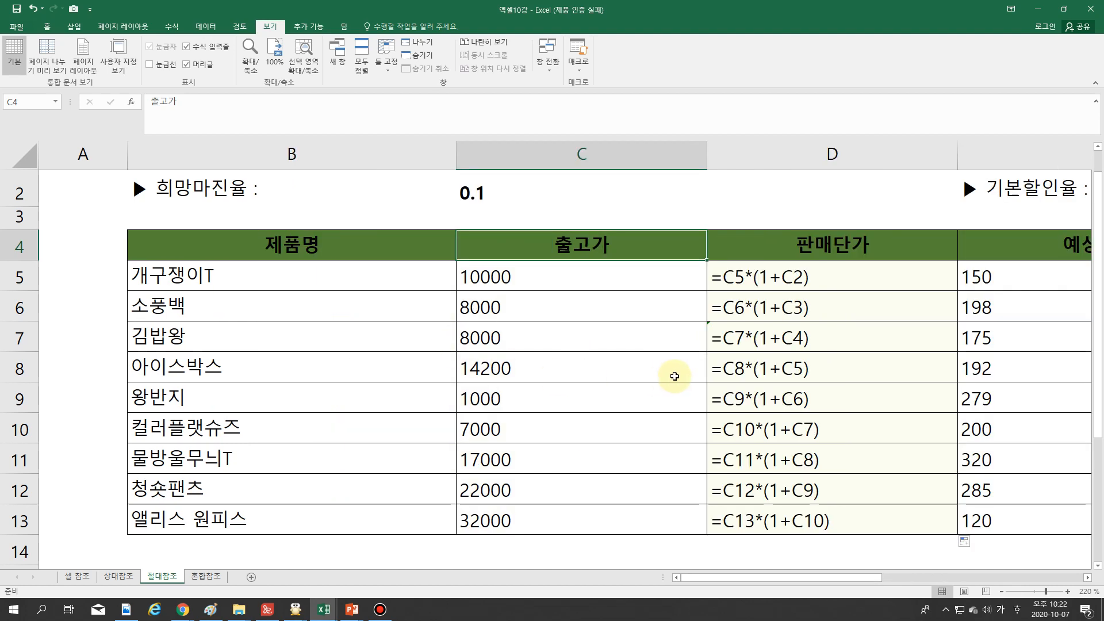
{"action": "left_click", "coordinate": [484, 199]}
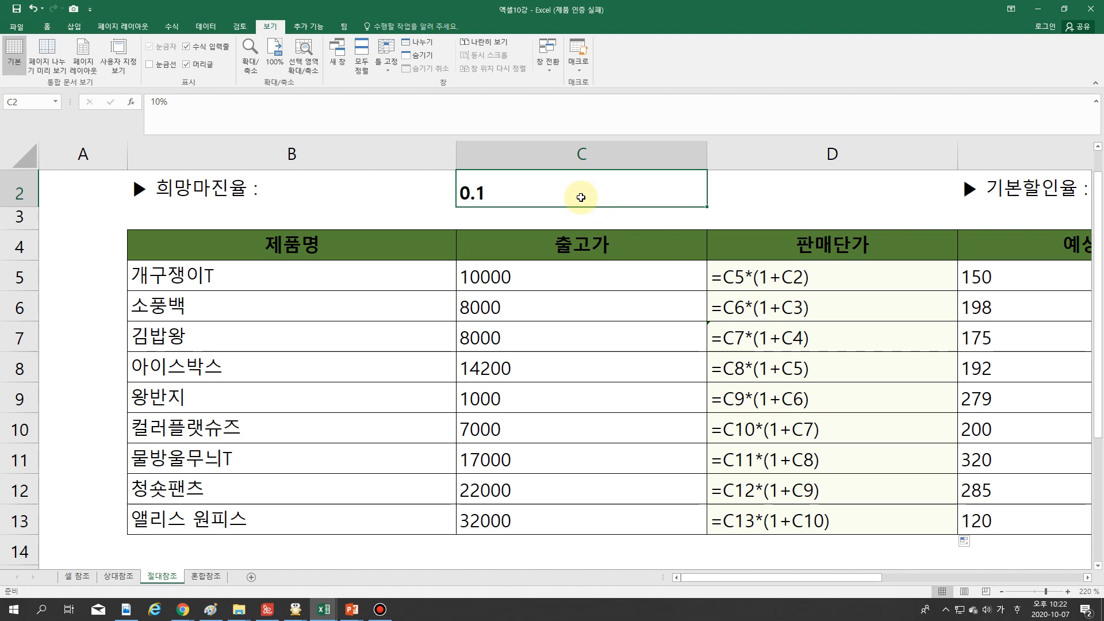
{"action": "key", "text": "ctrl+grave"}
Clear the filled 판매단가 formulas from D6:D13, keeping the one in D5.
{"action": "left_click", "coordinate": [467, 276]}
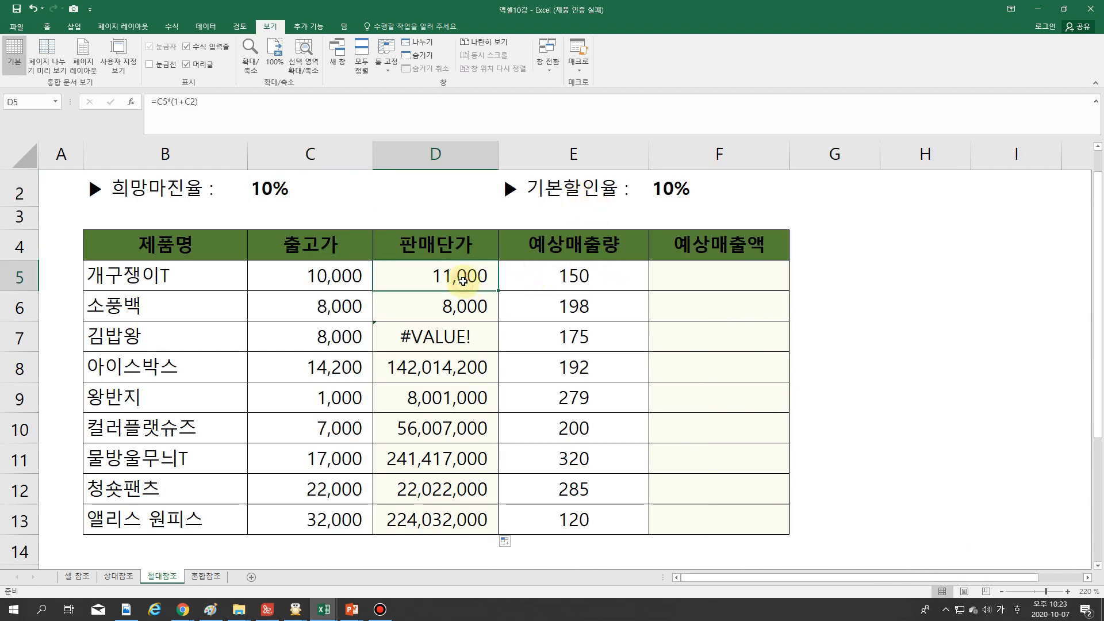
{"action": "left_click_drag", "start_coordinate": [464, 308], "coordinate": [463, 521]}
{"action": "key", "text": "Delete"}
Re-enter the 희망마진율 reference in D5's 판매단가 formula as the absolute reference $C$2.
{"action": "double_click", "coordinate": [460, 278]}
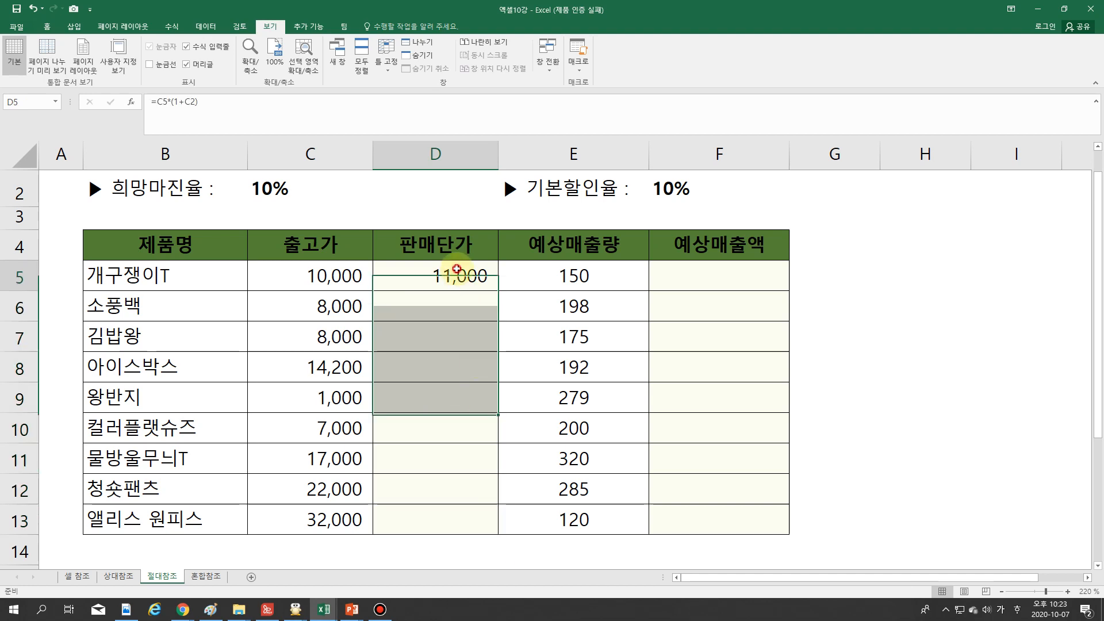
{"action": "double_click", "coordinate": [448, 278]}
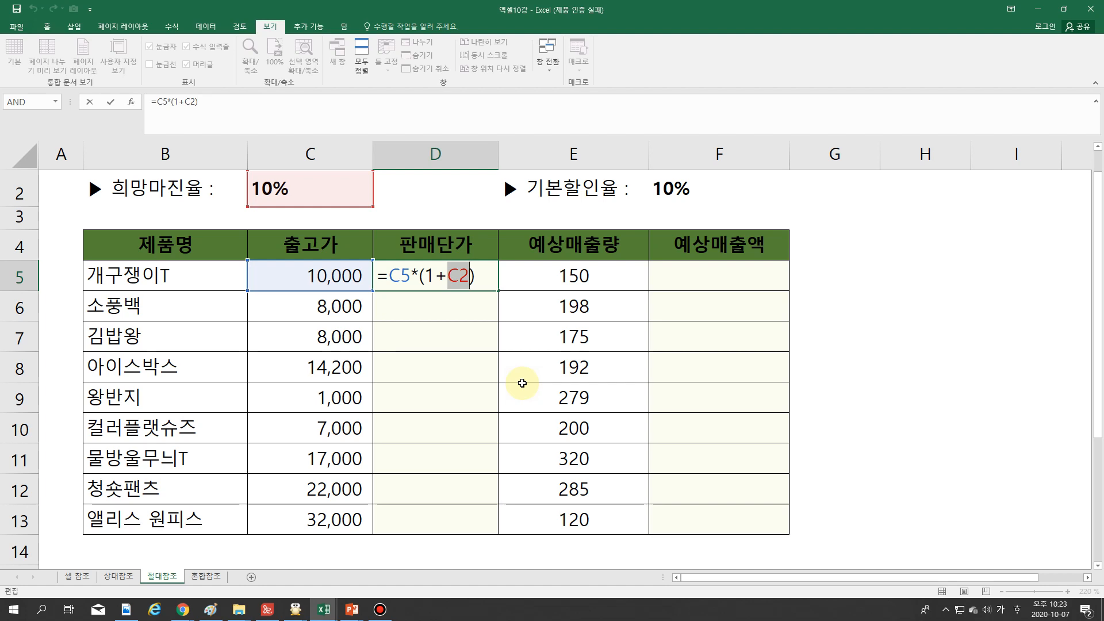
{"action": "key", "text": "Delete"}
{"action": "key", "text": "Delete"}
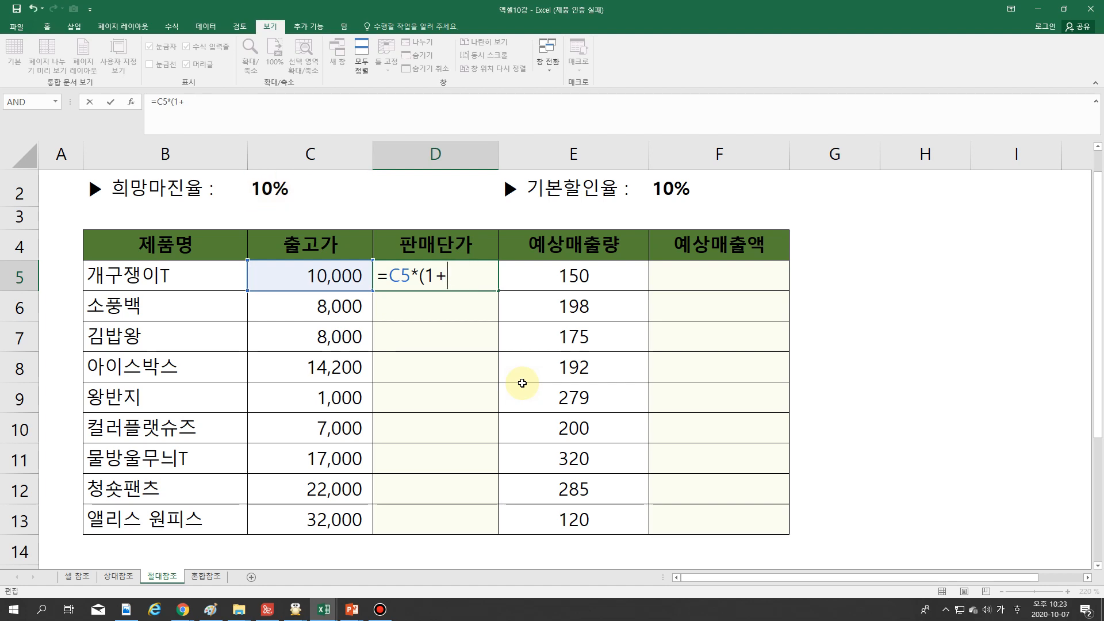
{"action": "left_click", "coordinate": [293, 189]}
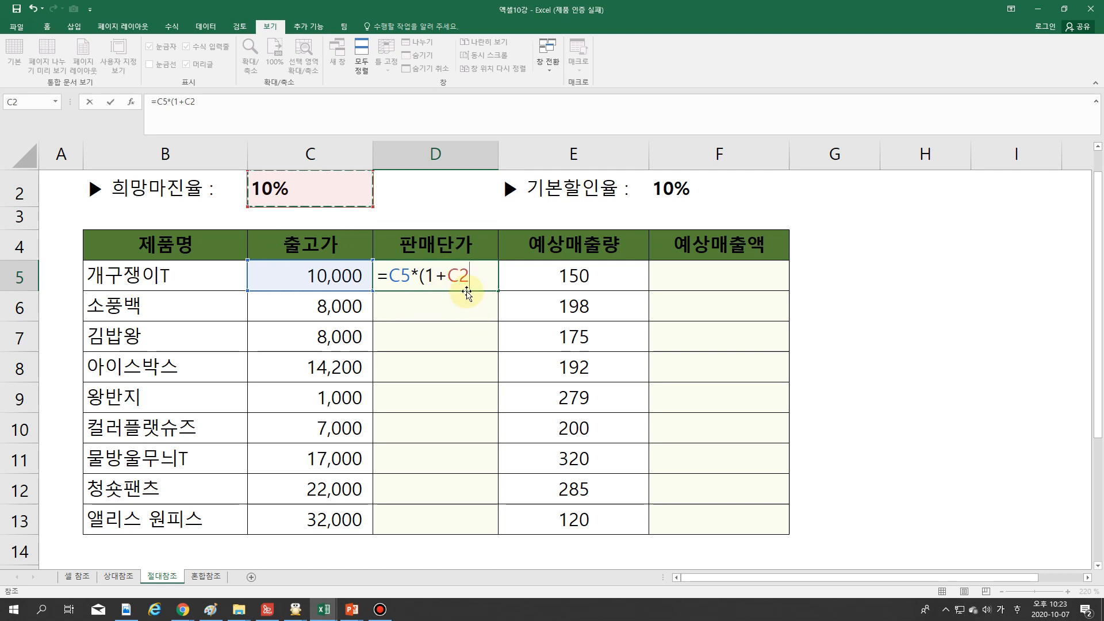
{"action": "key", "text": "F4"}
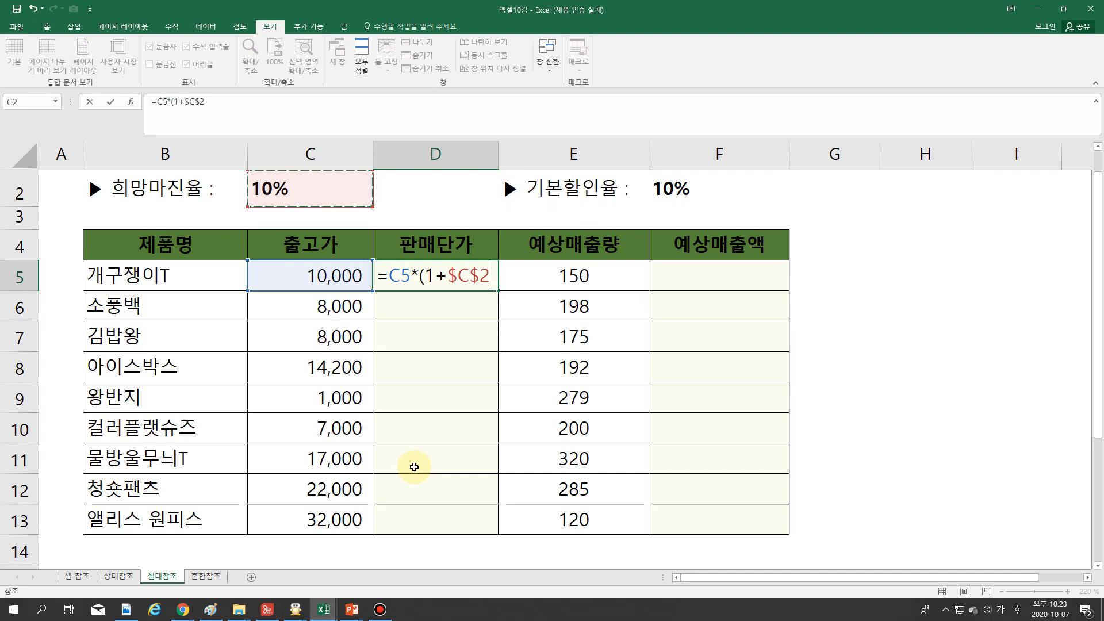
Cycle the 희망마진율 reference in D5 twice through C$2, $C2 and C2, returning it to $C$2 each time.
{"action": "key", "text": "F4"}
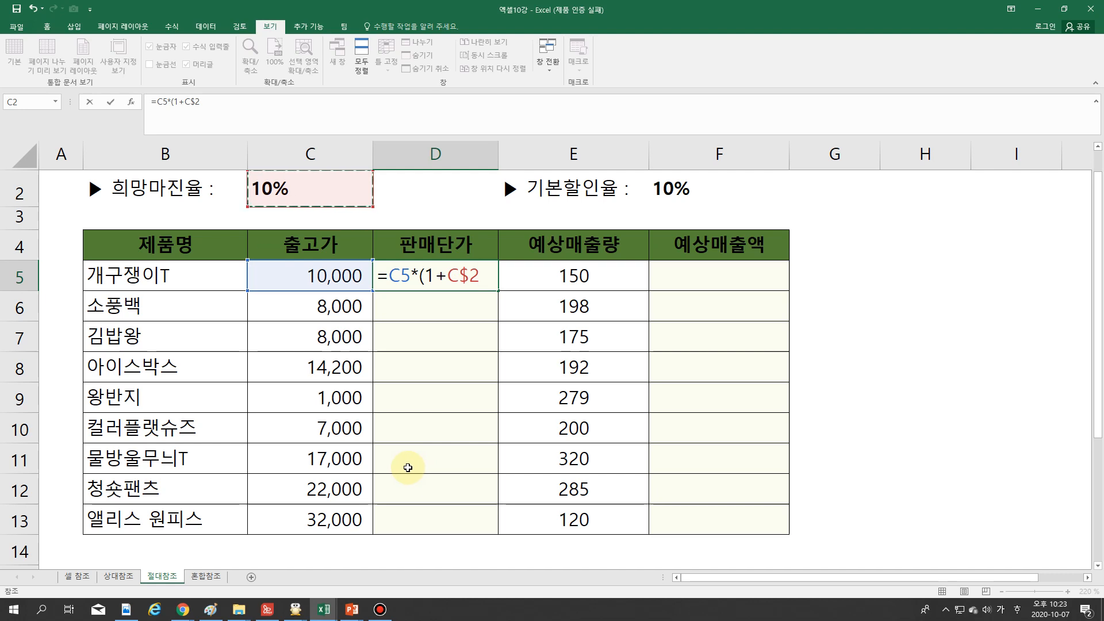
{"action": "key", "text": "F4"}
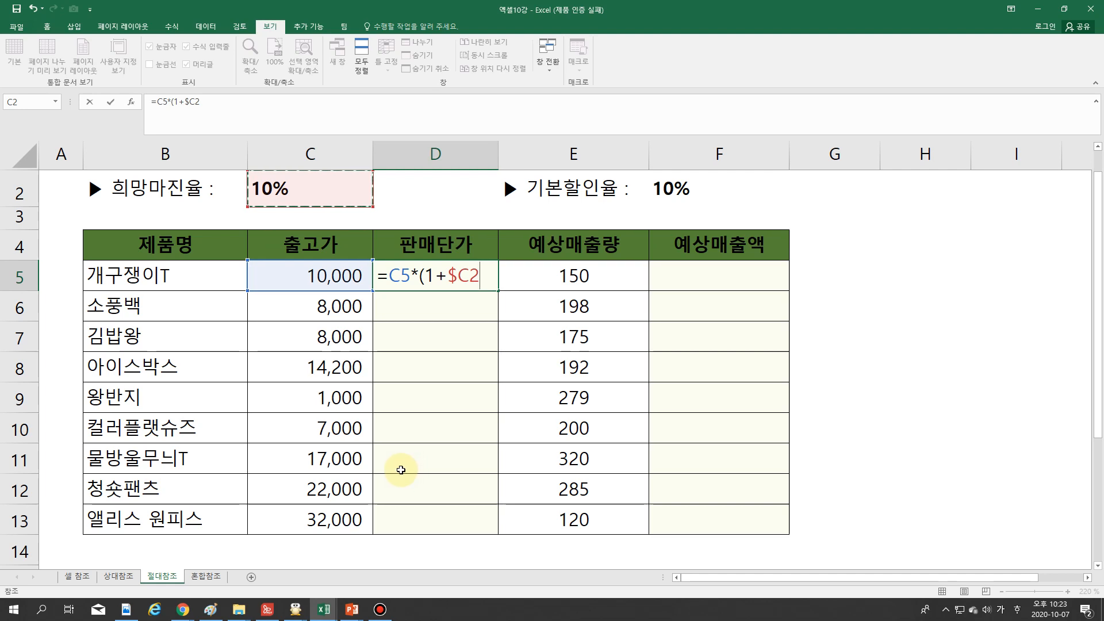
{"action": "key", "text": "F4"}
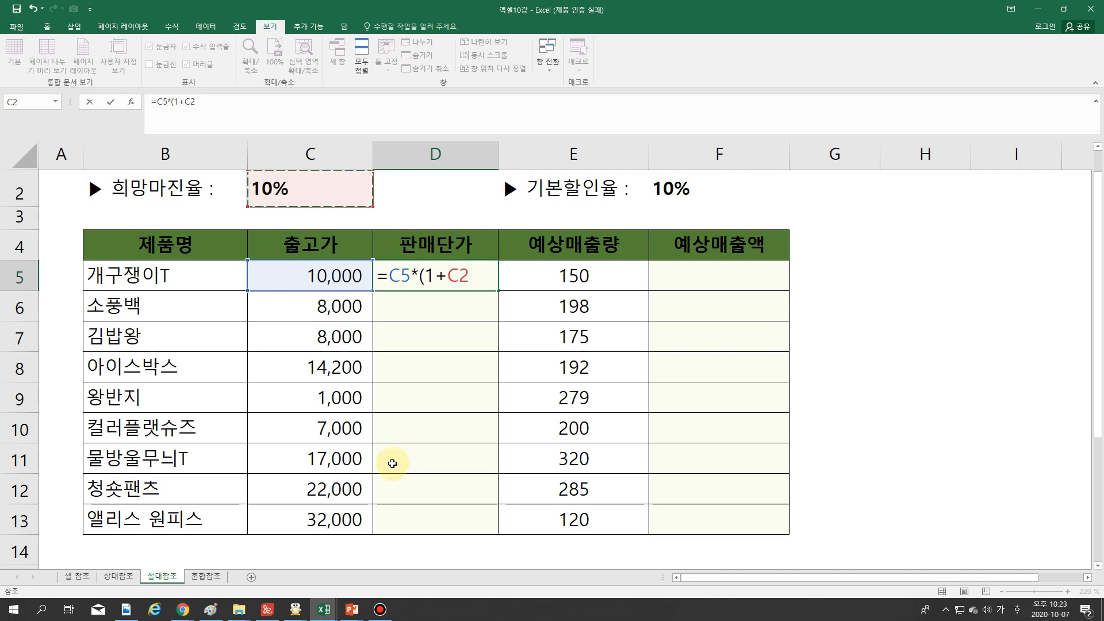
{"action": "key", "text": "F4"}
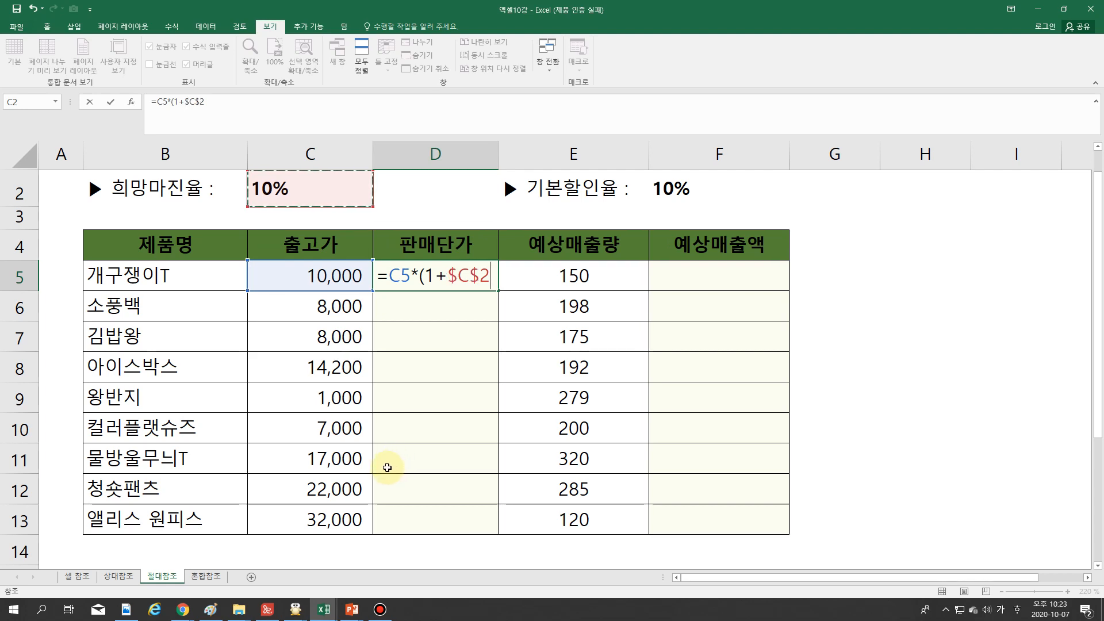
{"action": "key", "text": "F4"}
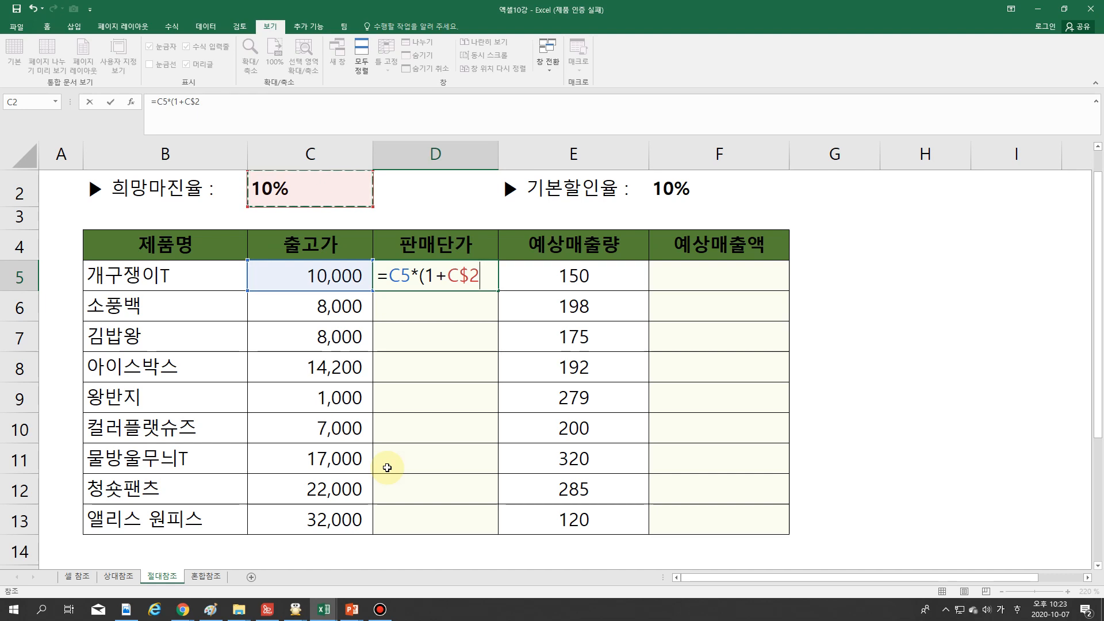
{"action": "key", "text": "F4"}
{"action": "key", "text": "F4"}
{"action": "key", "text": "F4"}
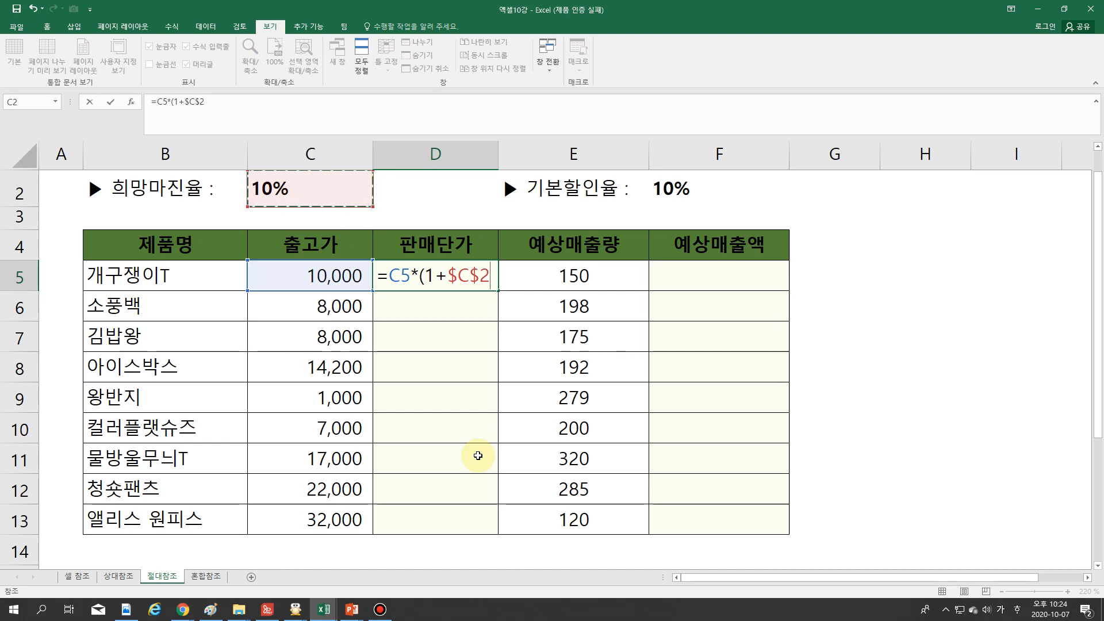
Complete D5's formula as =C5*(1+$C$2) and fill it down to D13.
{"action": "type", "text": ")"}
{"action": "key", "text": "Return"}
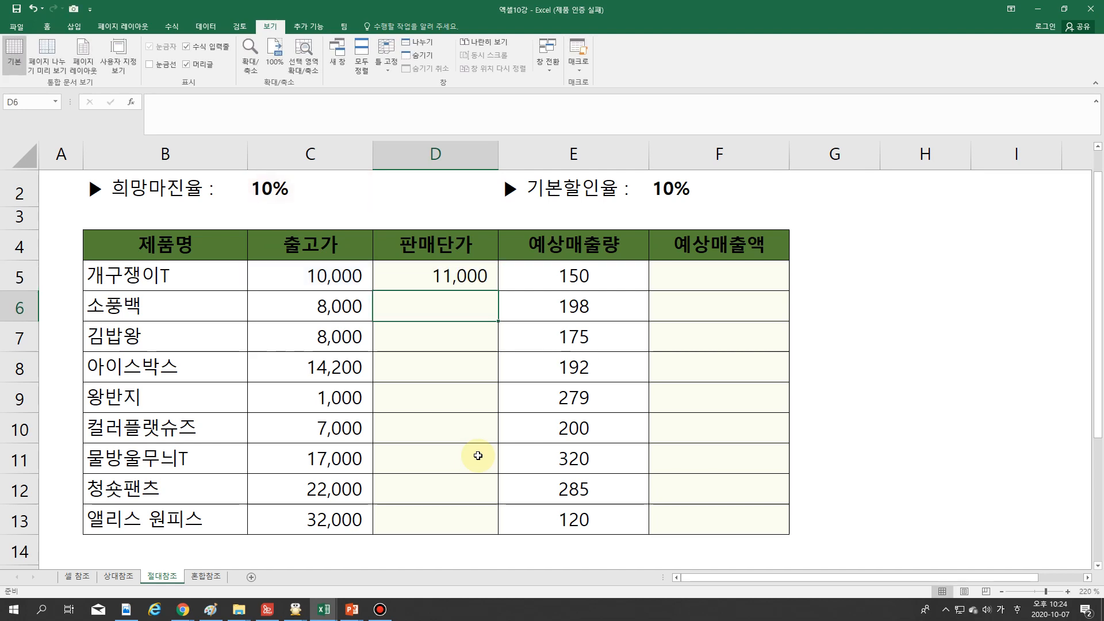
{"action": "left_click", "coordinate": [362, 288]}
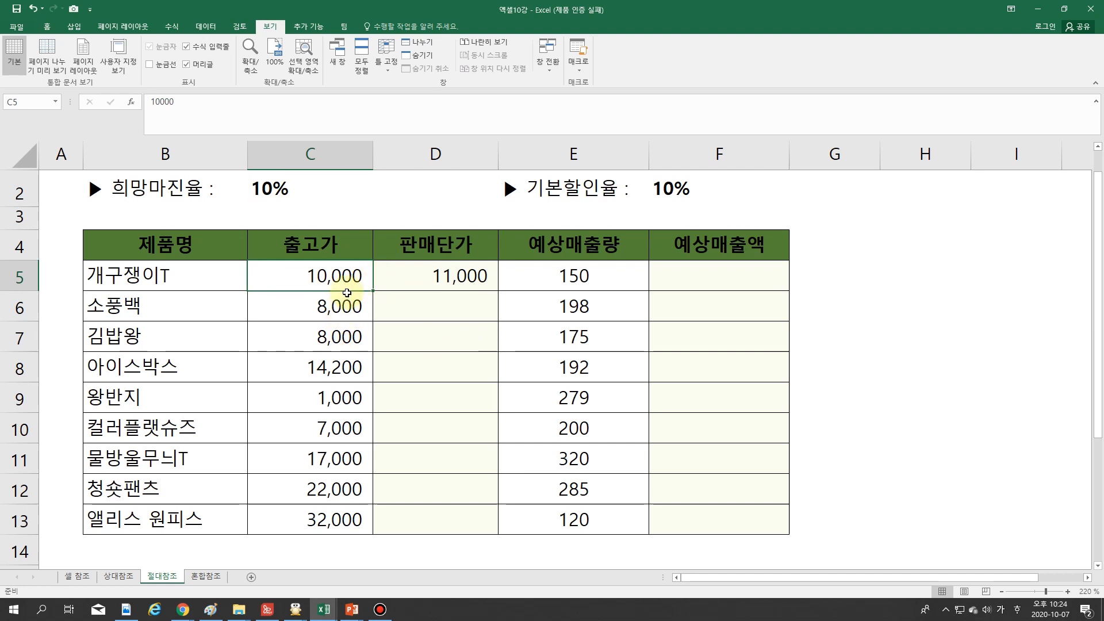
{"action": "left_click", "coordinate": [443, 291]}
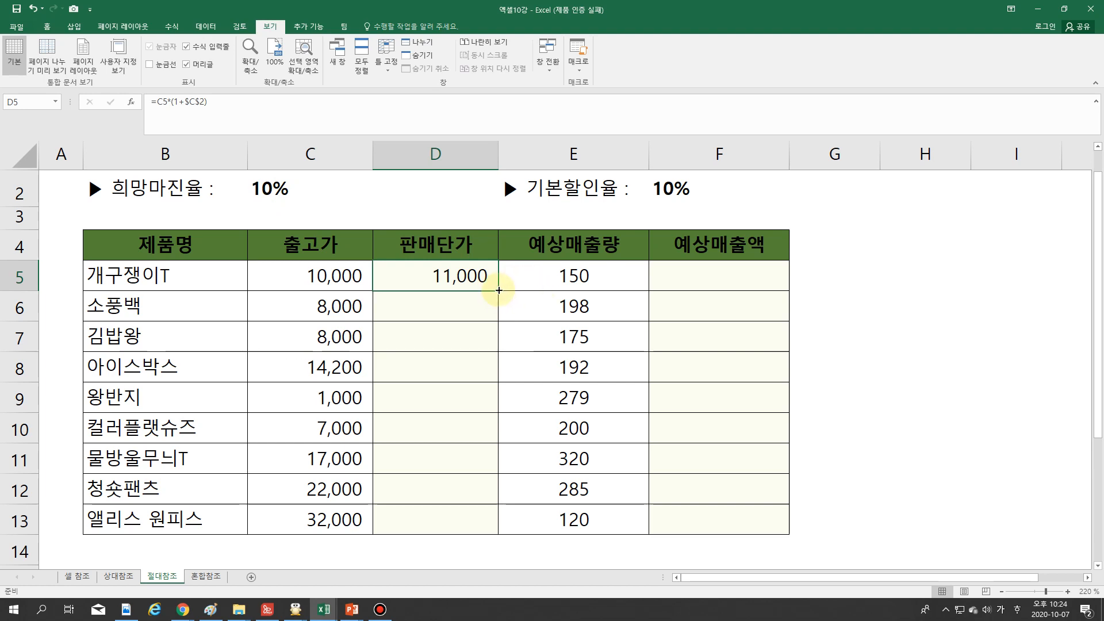
{"action": "left_click_drag", "start_coordinate": [498, 290], "coordinate": [494, 539]}
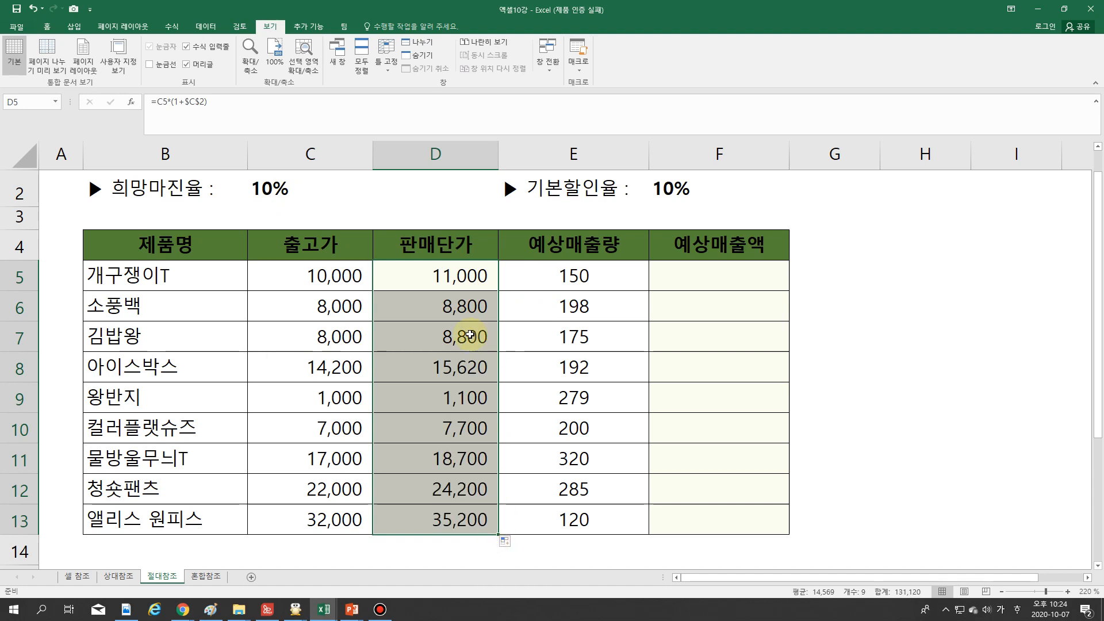
Compare the 출고가 values with the 판매단가 formulas for 소풍백 and 아이스박스.
{"action": "left_click", "coordinate": [325, 306]}
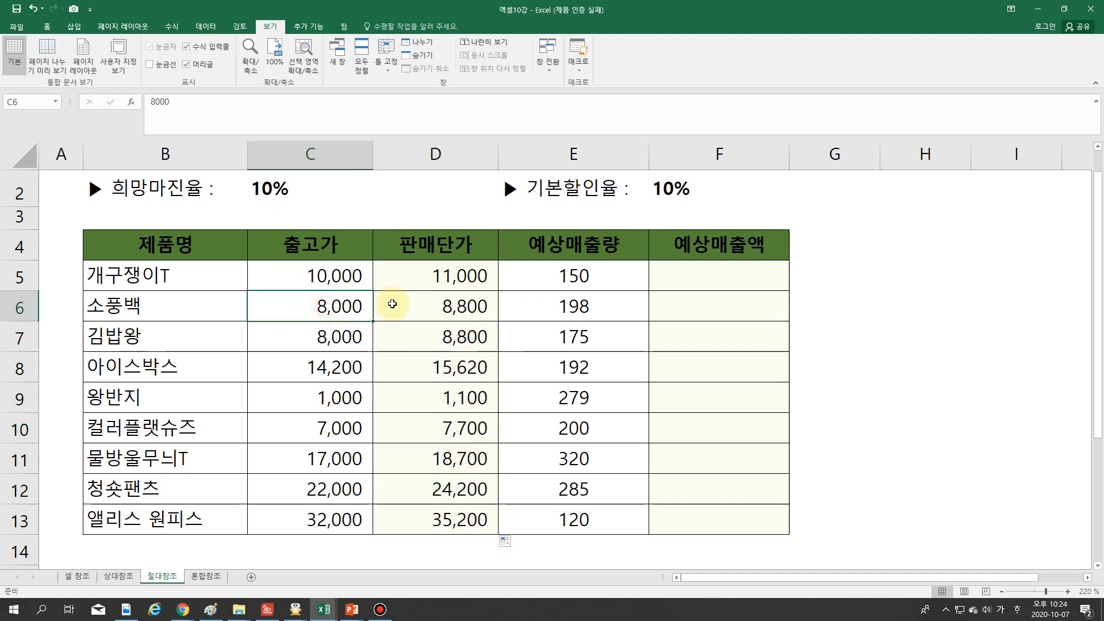
{"action": "left_click", "coordinate": [468, 306]}
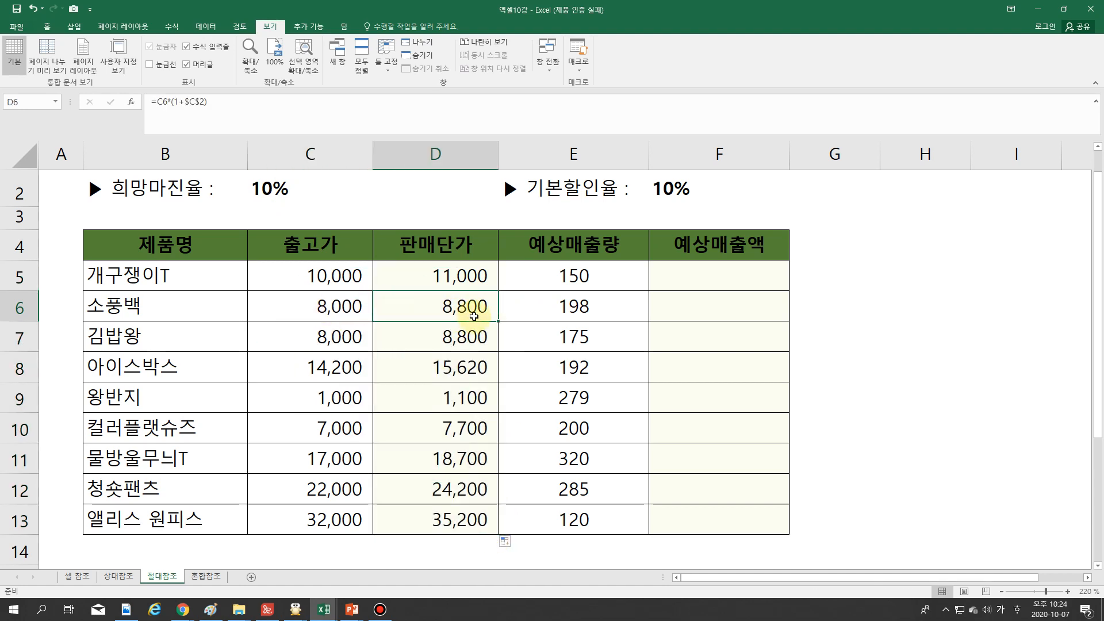
{"action": "left_click", "coordinate": [322, 366]}
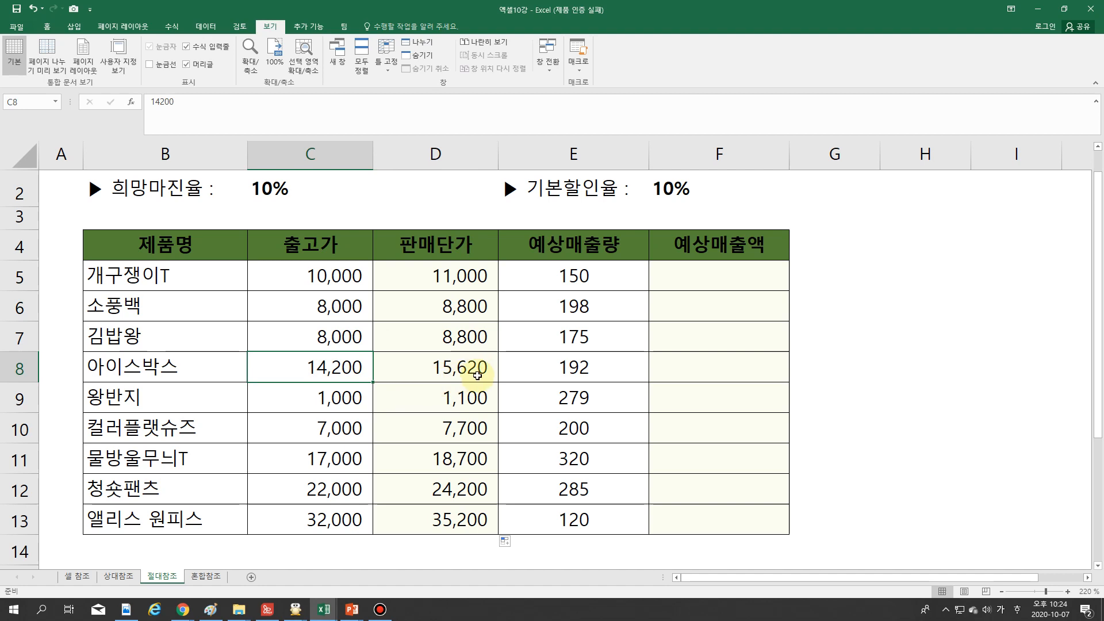
{"action": "left_click", "coordinate": [449, 367]}
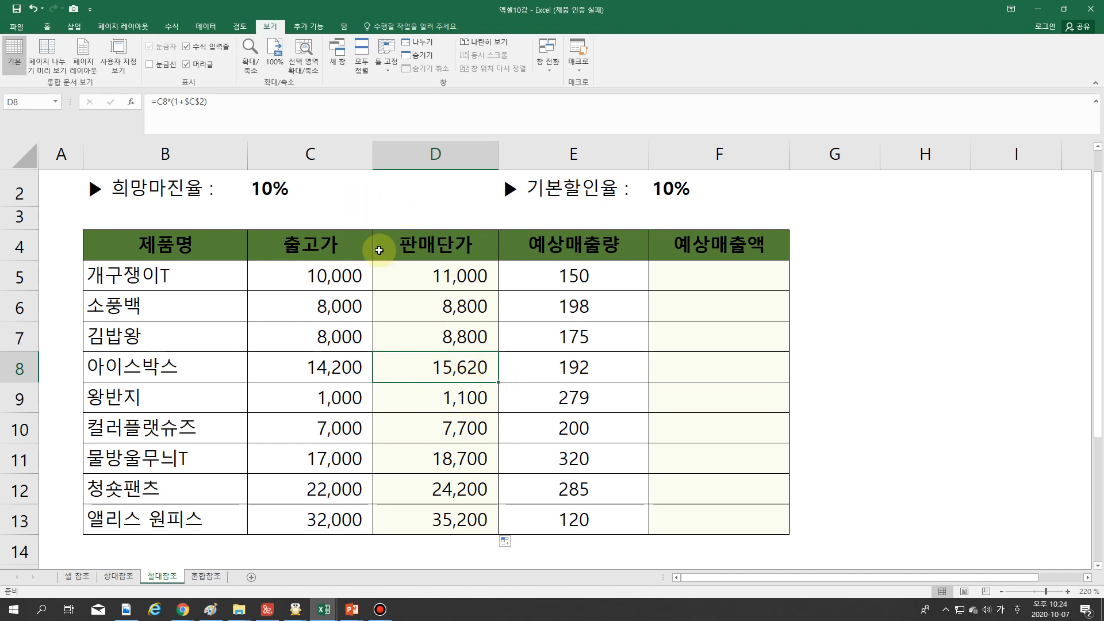
Display the sheet's formulas and examine the relative 출고가 and absolute 희망마진율 references throughout D5:D13.
{"action": "key", "text": "ctrl+grave"}
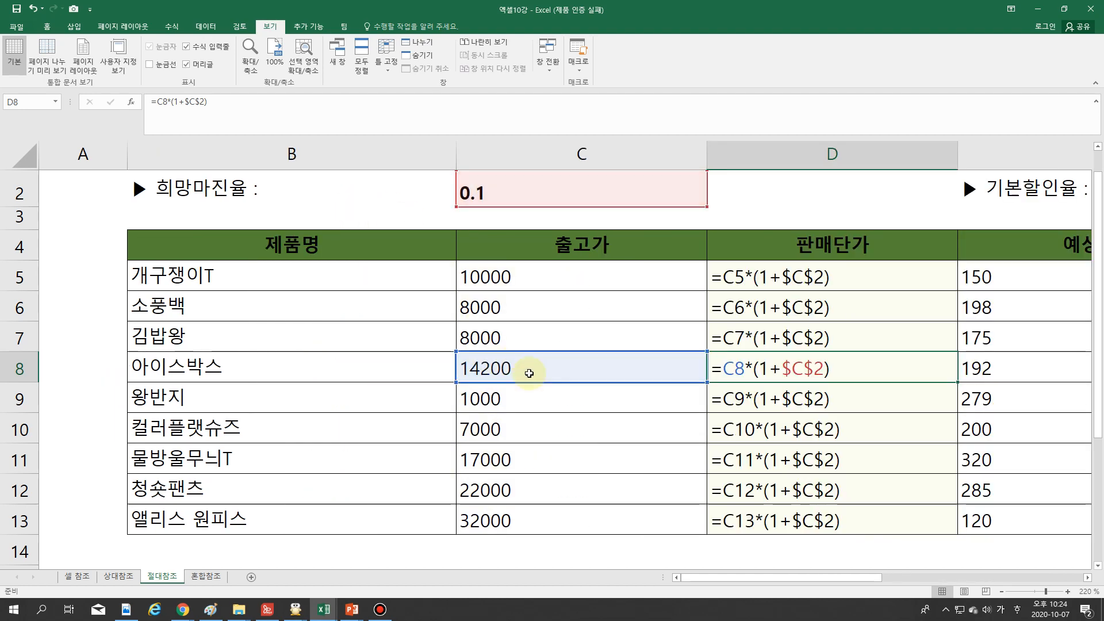
{"action": "left_click_drag", "start_coordinate": [837, 270], "coordinate": [833, 517]}
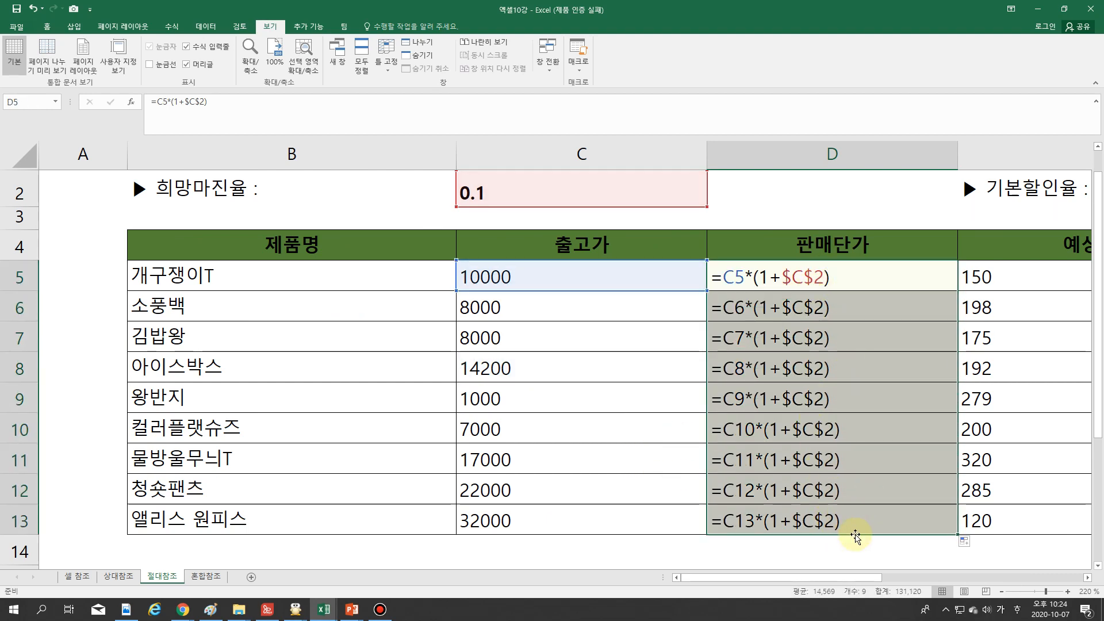
{"action": "left_click", "coordinate": [802, 280]}
{"action": "left_click", "coordinate": [802, 305]}
{"action": "left_click", "coordinate": [803, 338]}
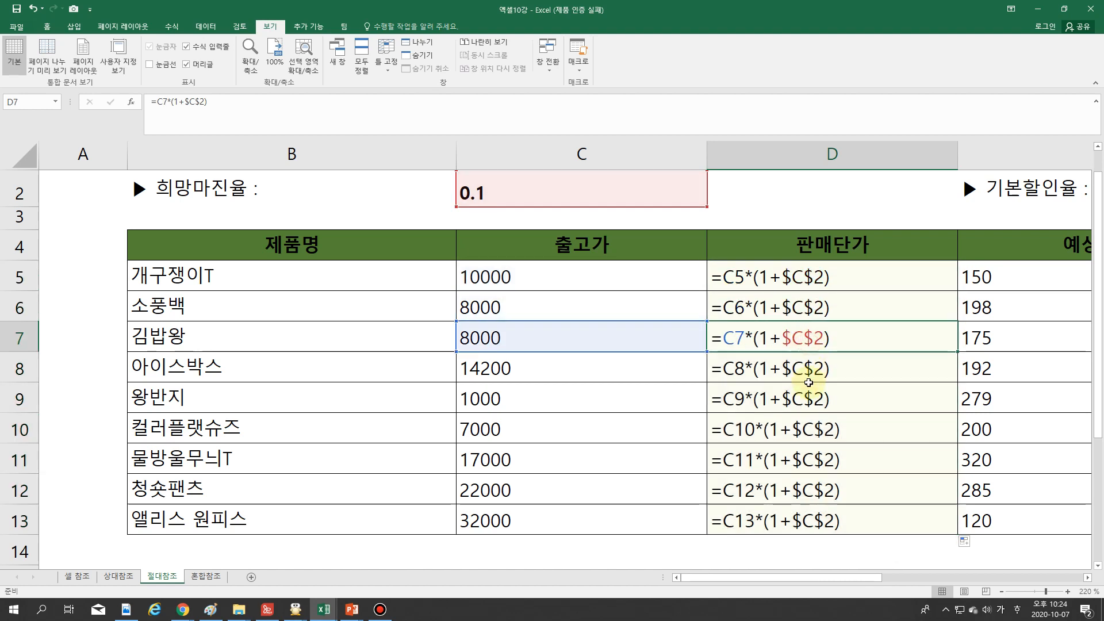
{"action": "left_click", "coordinate": [802, 371]}
{"action": "left_click", "coordinate": [813, 429]}
{"action": "left_click", "coordinate": [806, 403]}
{"action": "left_click", "coordinate": [808, 462]}
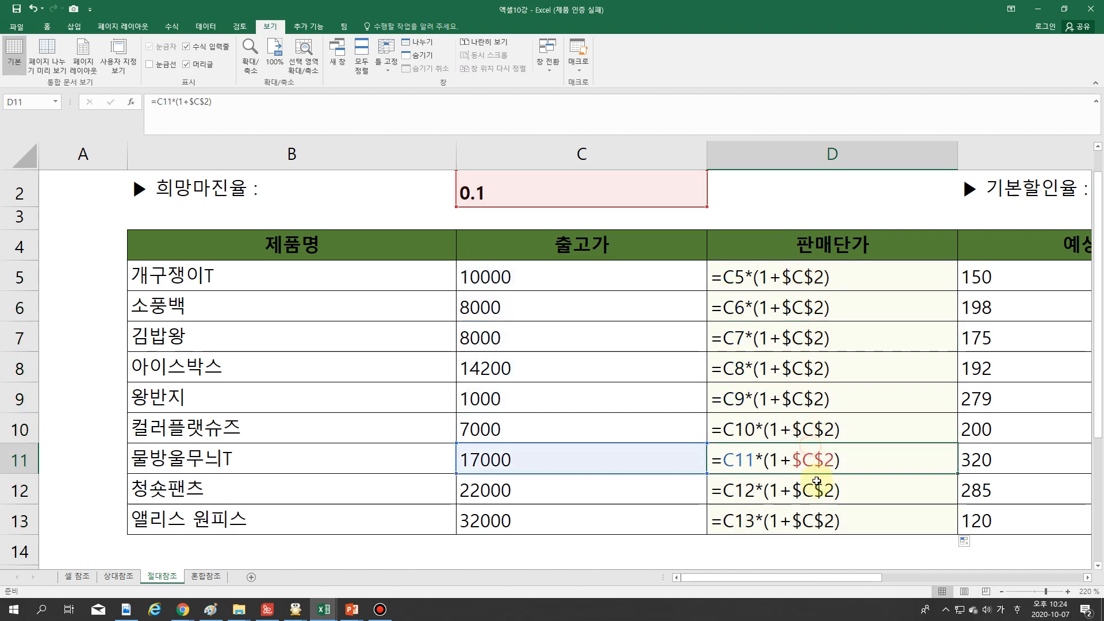
{"action": "left_click", "coordinate": [810, 489]}
{"action": "left_click", "coordinate": [821, 521]}
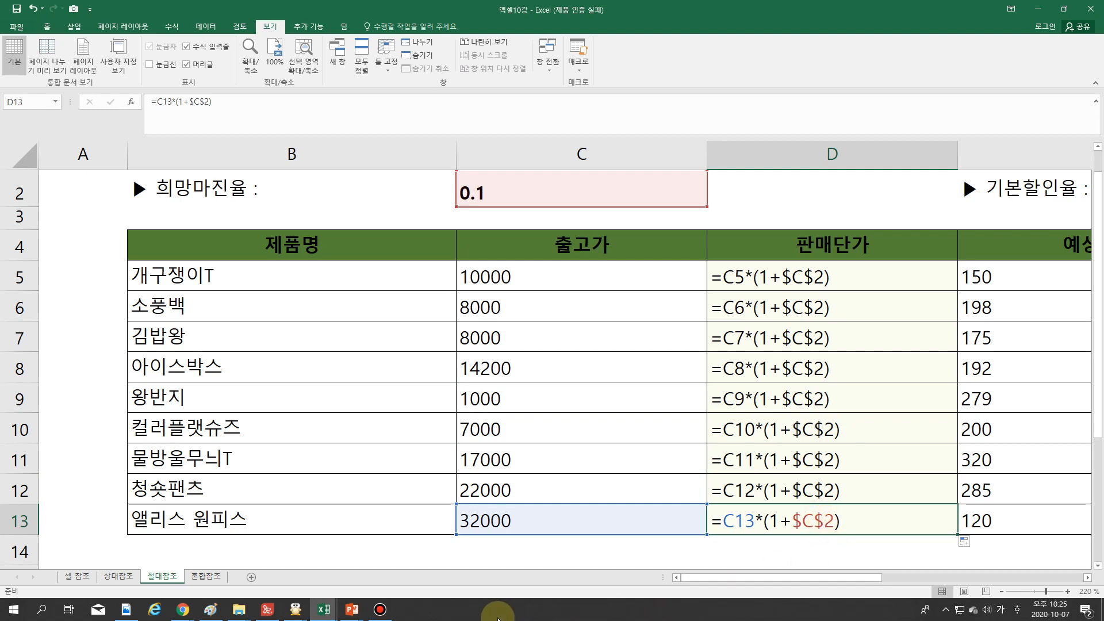
Open the 혼합참조 sheet and examine the 단가, 수량 and 금액 cells and the discount-rate columns in row 6.
{"action": "left_click", "coordinate": [210, 576]}
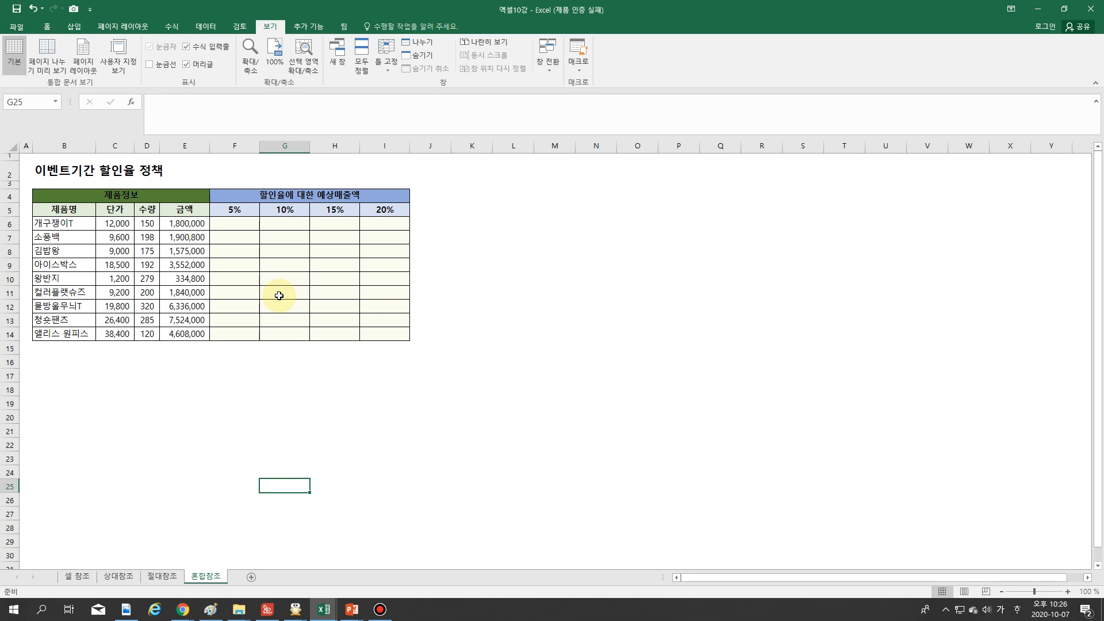
{"action": "left_click", "coordinate": [248, 223]}
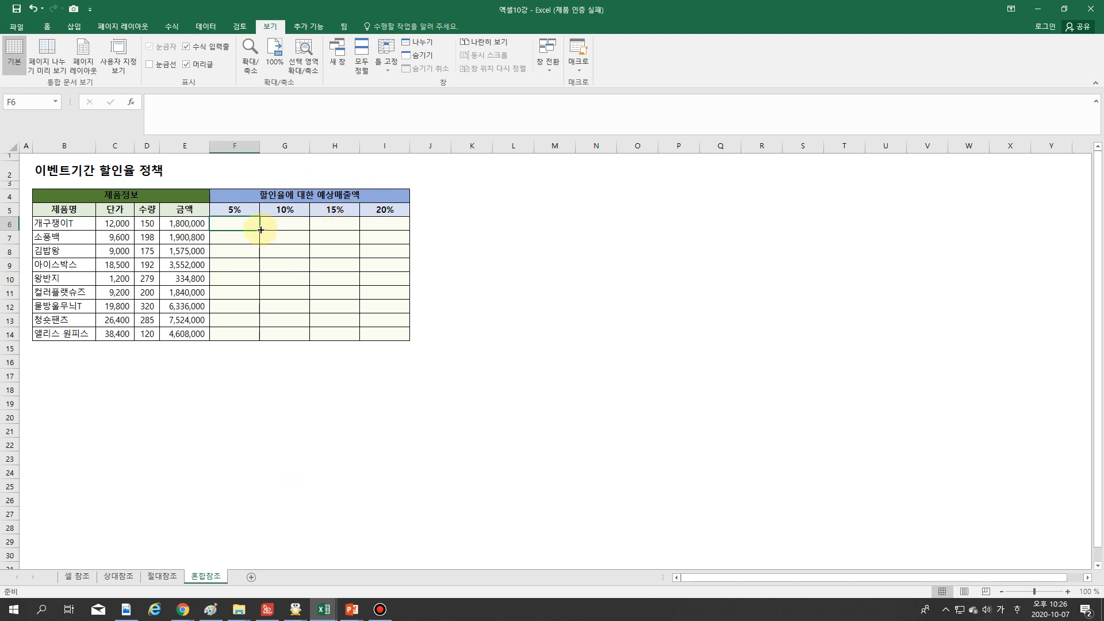
{"action": "left_click", "coordinate": [121, 224]}
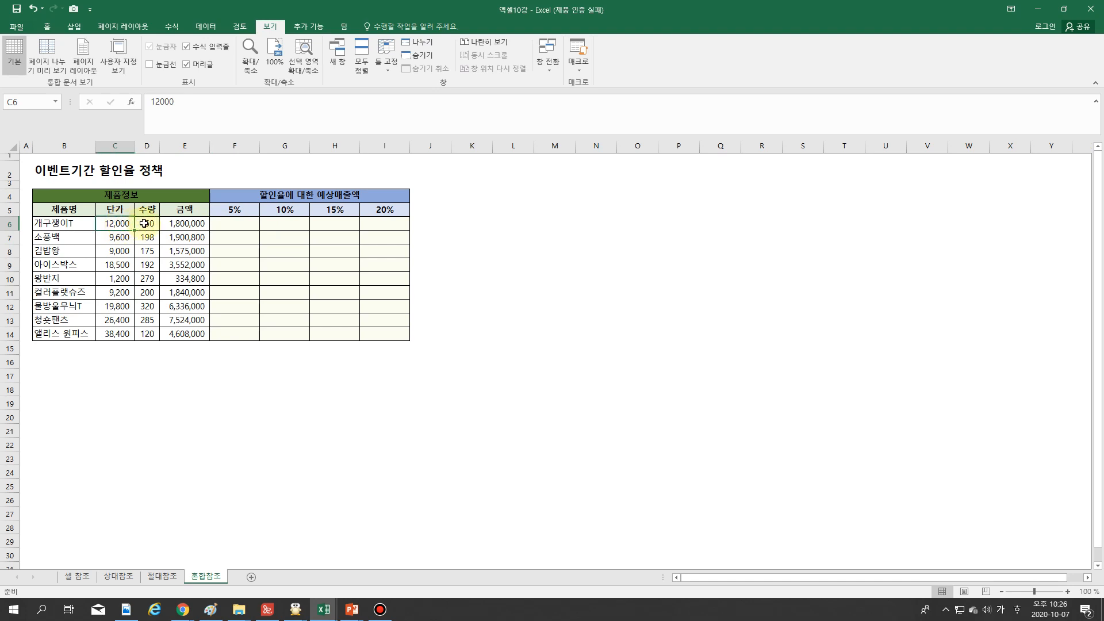
{"action": "left_click", "coordinate": [144, 223]}
{"action": "left_click", "coordinate": [192, 224]}
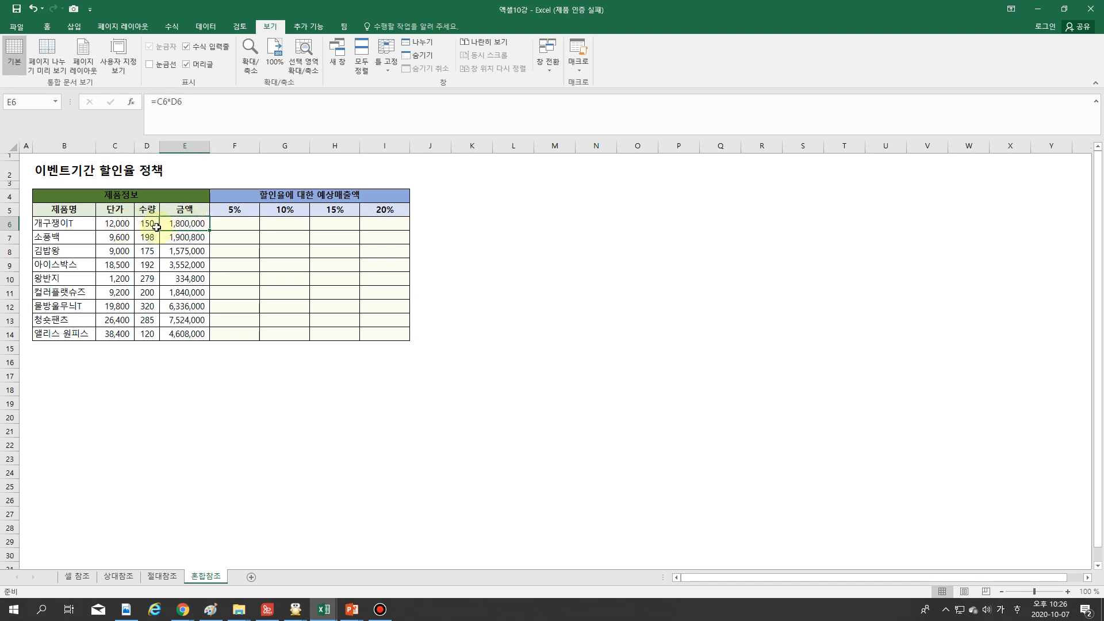
{"action": "left_click", "coordinate": [117, 224]}
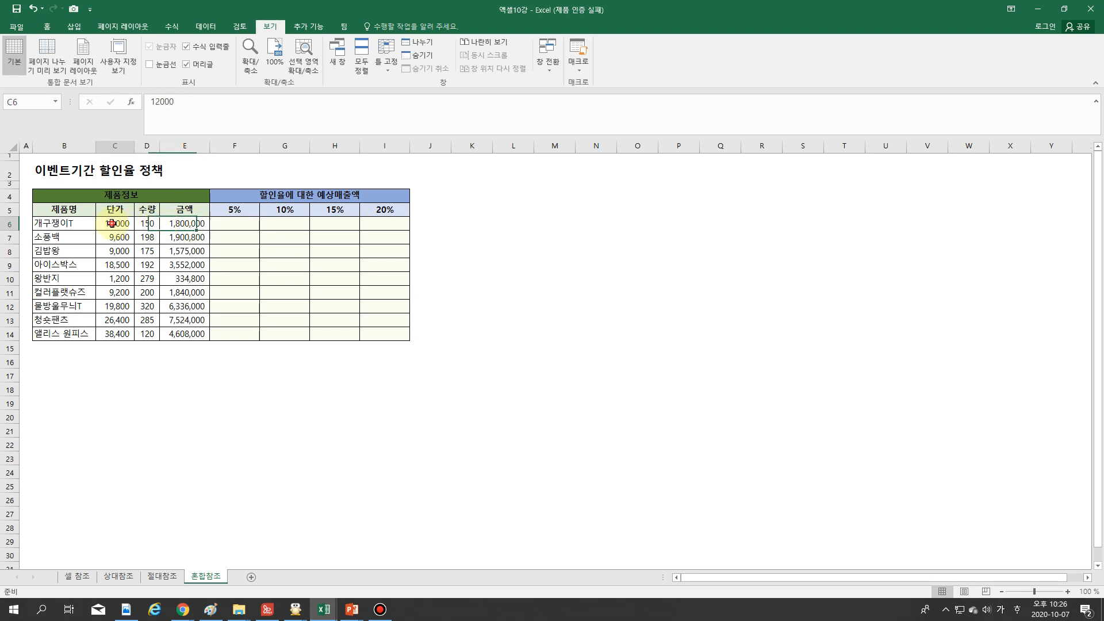
{"action": "left_click", "coordinate": [147, 224]}
{"action": "left_click", "coordinate": [182, 224]}
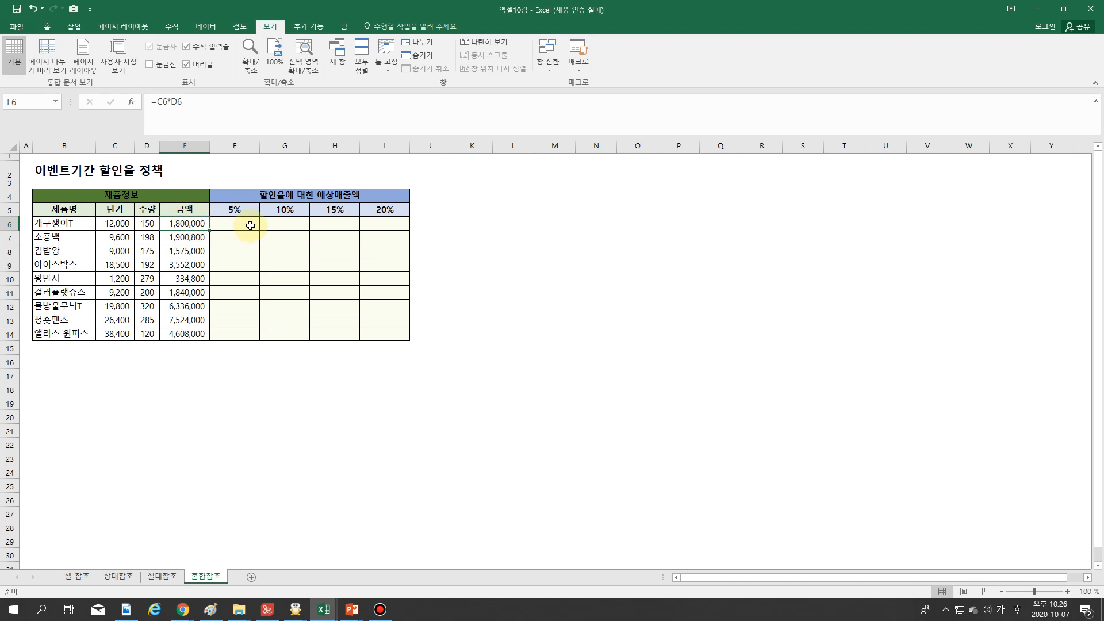
{"action": "left_click", "coordinate": [285, 223]}
{"action": "left_click", "coordinate": [332, 225]}
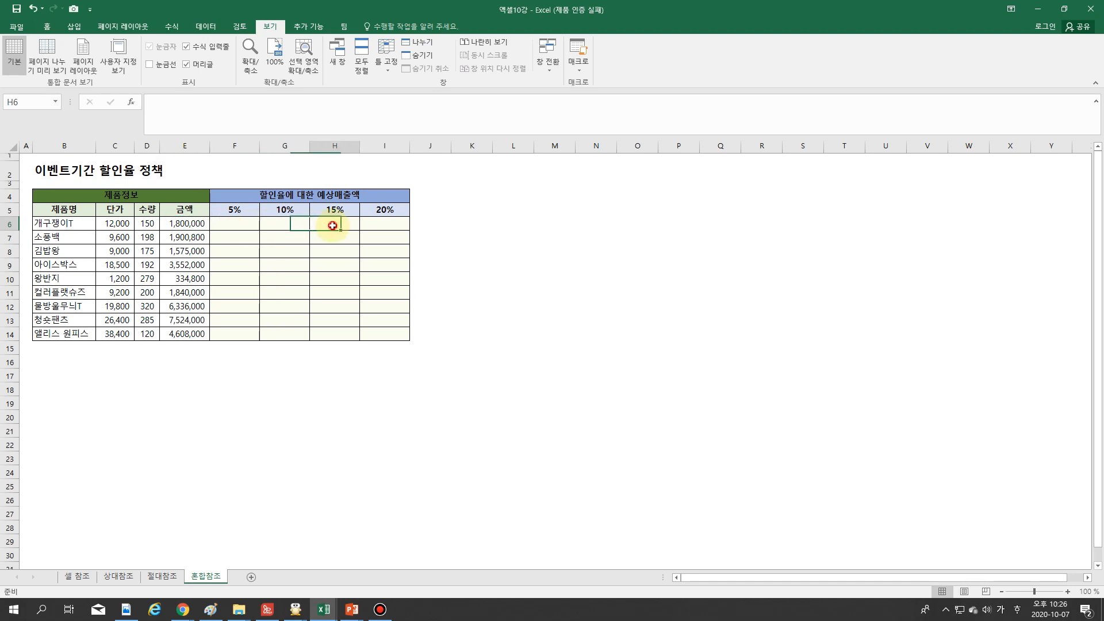
{"action": "left_click", "coordinate": [384, 225]}
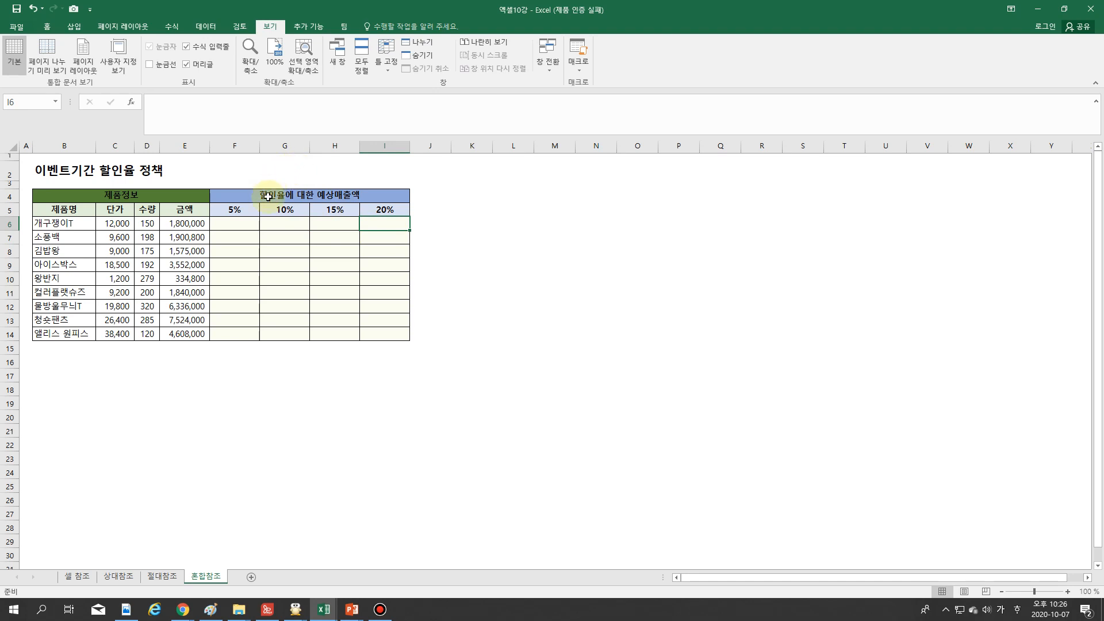
Enter =E6*(1-$F$5) in F6 to calculate 개구쟁이T's 예상매출액 at the 5% discount rate.
{"action": "left_click", "coordinate": [246, 226]}
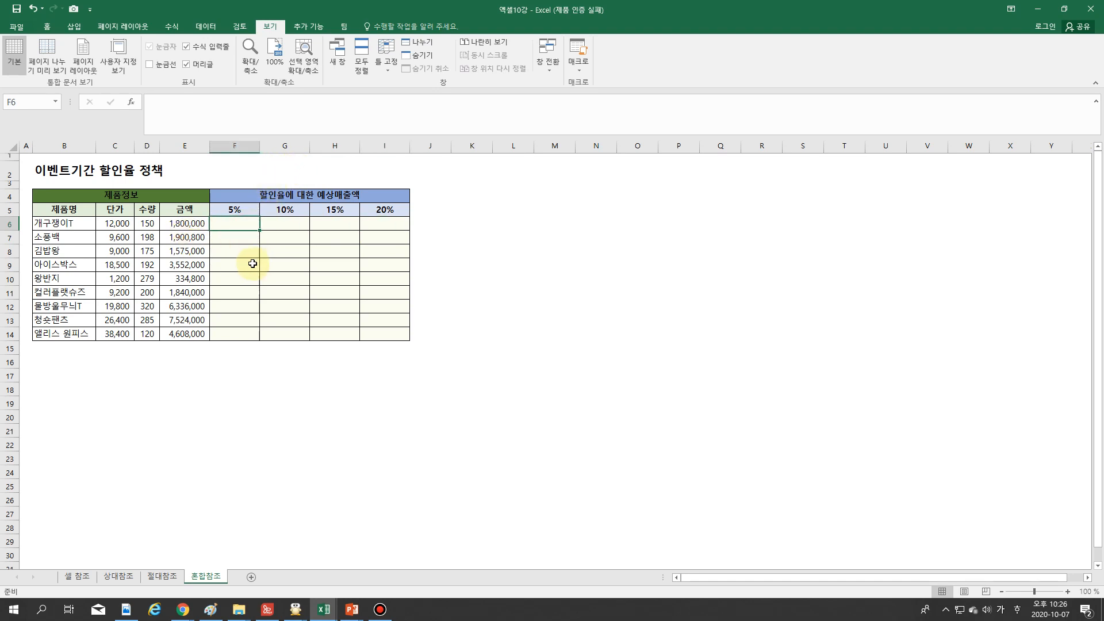
{"action": "type", "text": "="}
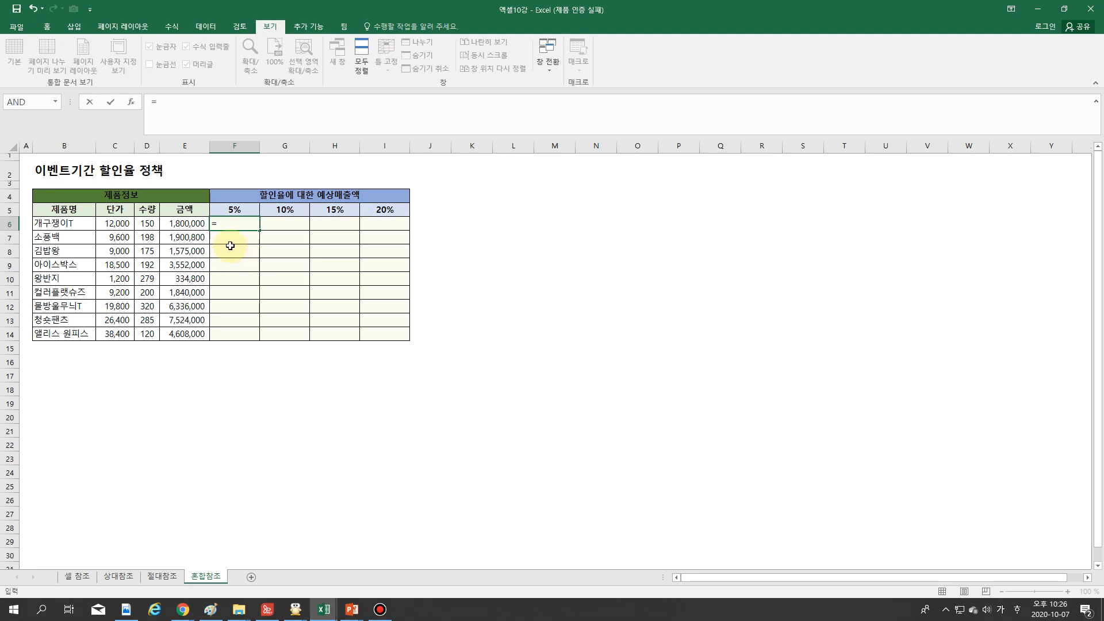
{"action": "left_click", "coordinate": [185, 224]}
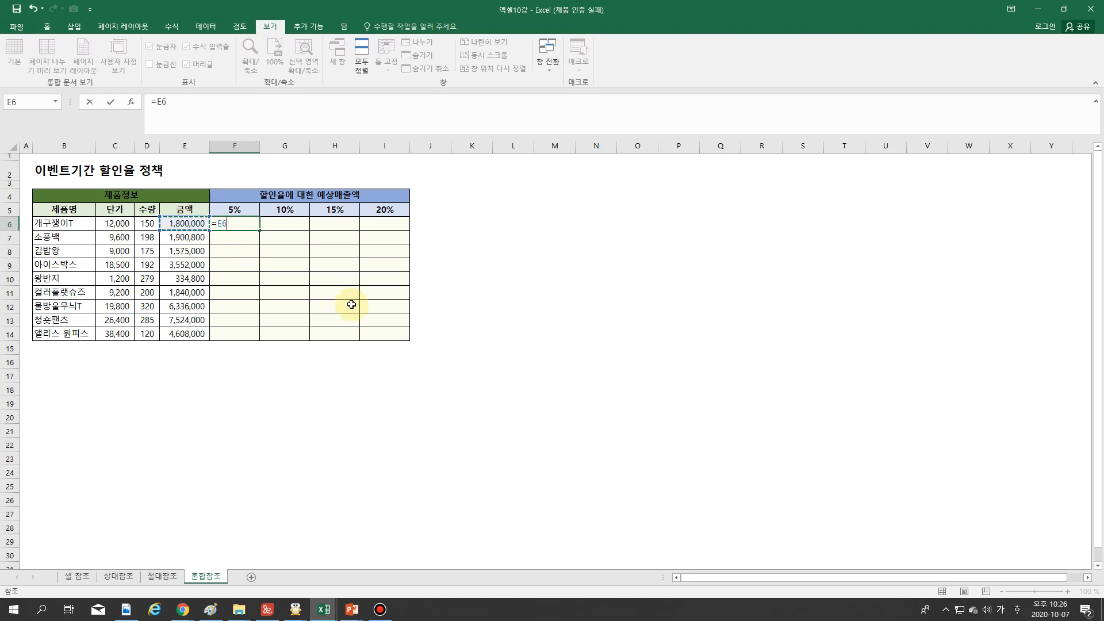
{"action": "type", "text": "*"}
{"action": "type", "text": "1-"}
{"action": "left_click", "coordinate": [241, 213]}
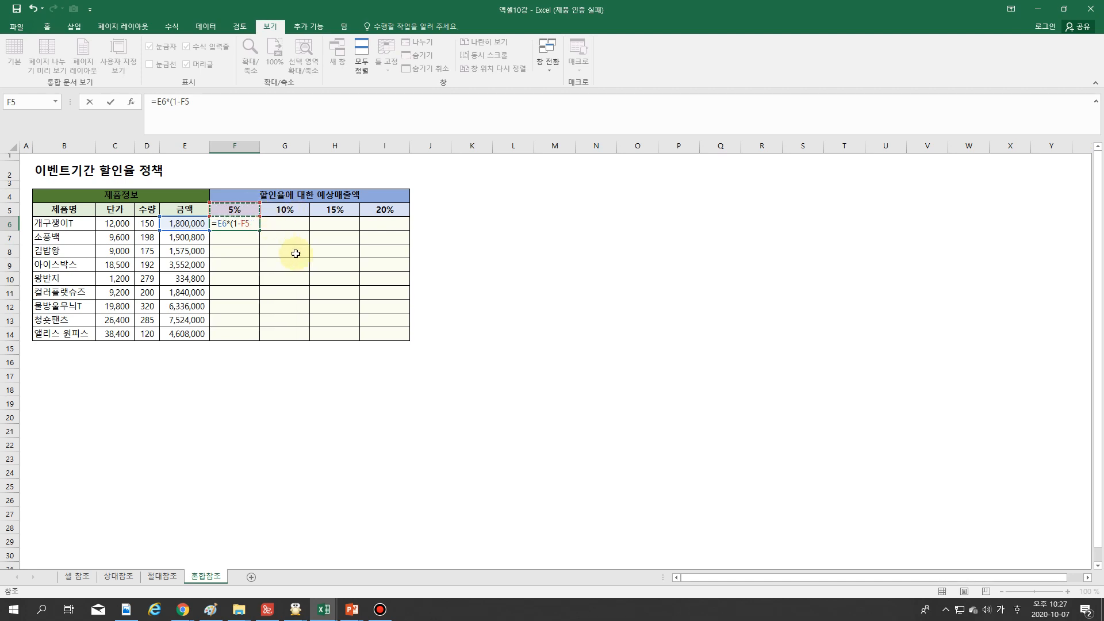
{"action": "key", "text": "BackSpace"}
{"action": "key", "text": "BackSpace"}
{"action": "type", "text": "A"}
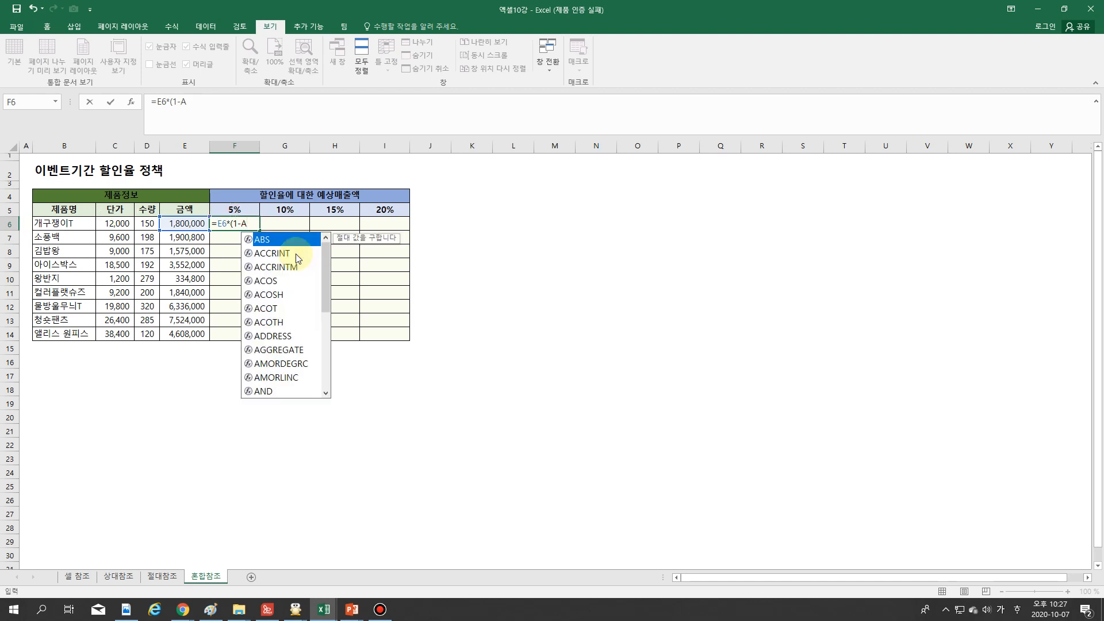
{"action": "key", "text": "BackSpace"}
{"action": "left_click", "coordinate": [234, 209]}
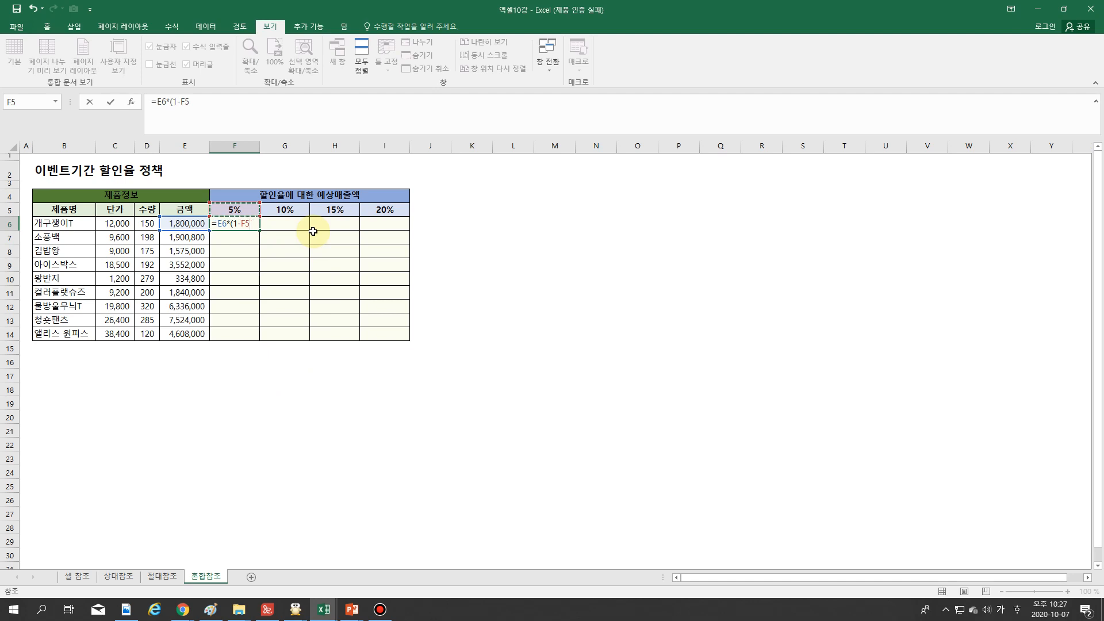
{"action": "key", "text": "F4"}
{"action": "key", "text": "Return"}
Fill F6's formula down to F14 and check the column's references by temporarily showing the sheet's formulas.
{"action": "left_click", "coordinate": [245, 224]}
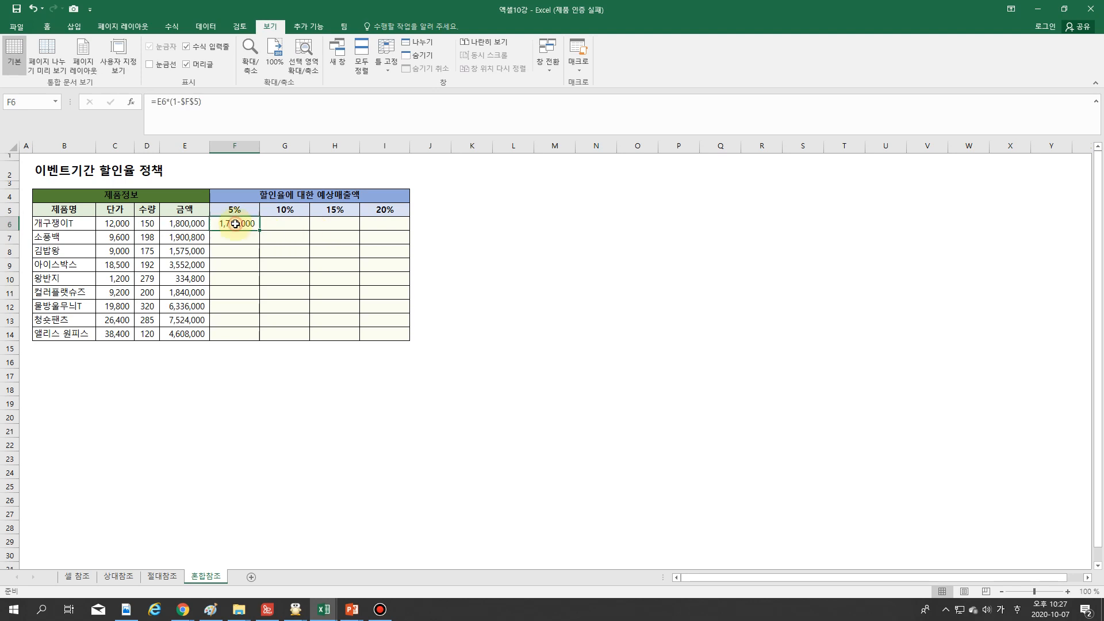
{"action": "left_click_drag", "start_coordinate": [254, 228], "coordinate": [253, 337]}
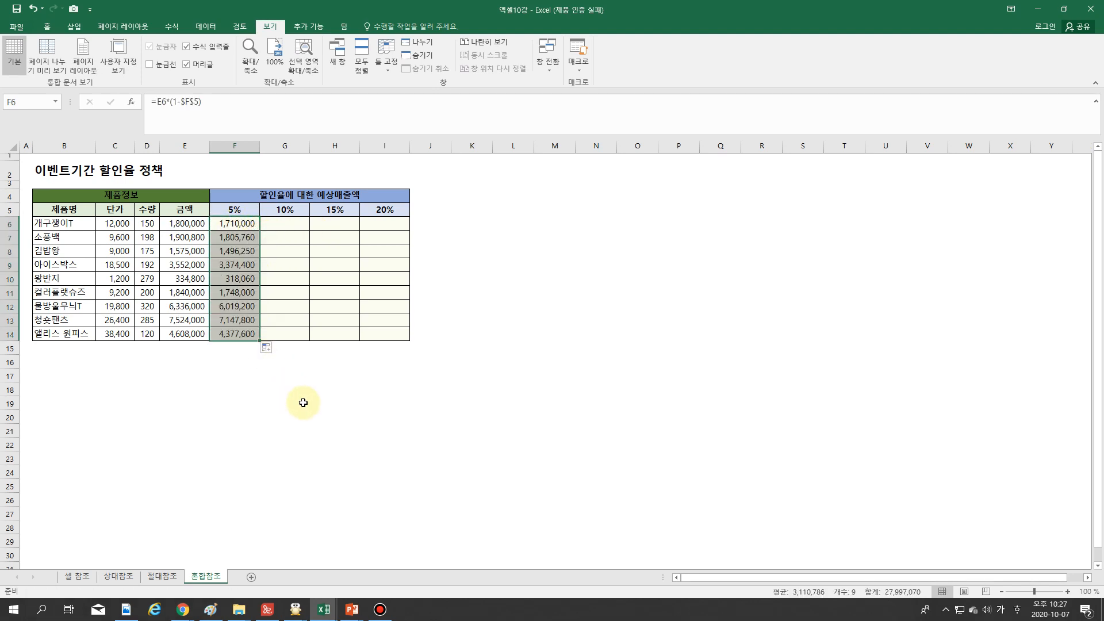
{"action": "key", "text": "ctrl+grave"}
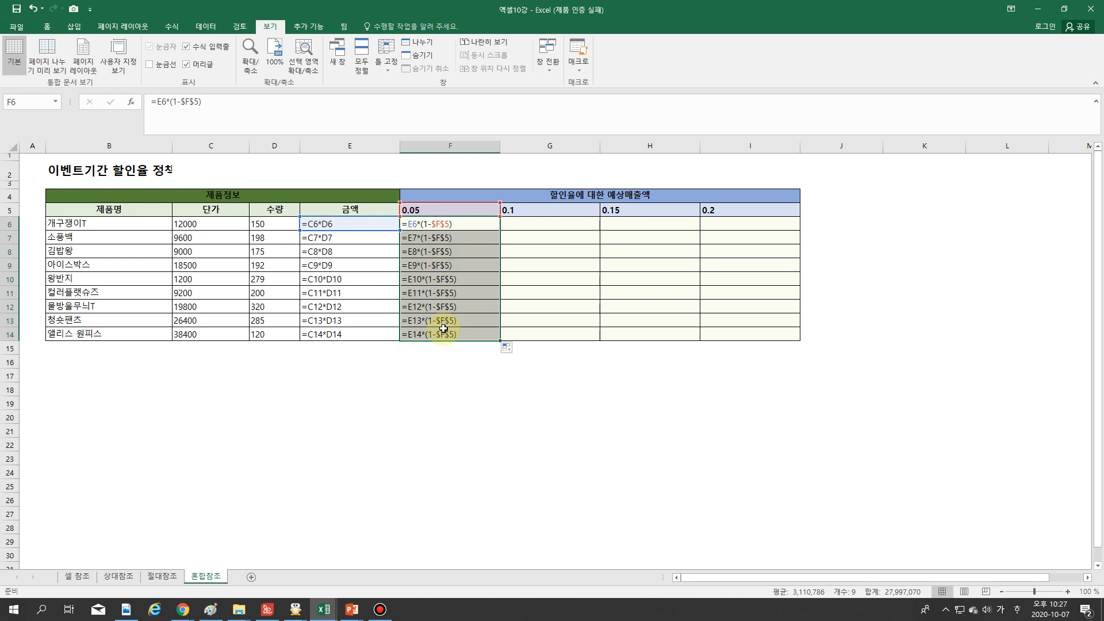
{"action": "key", "text": "ctrl+grave"}
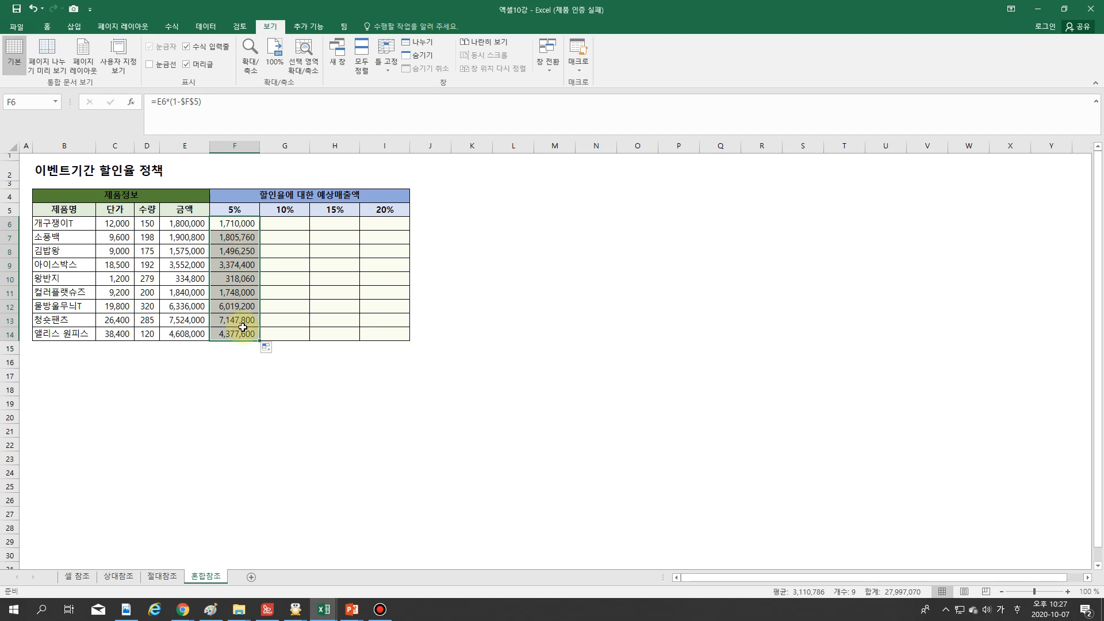
Enter =E6*(1-$G$5) in G6 for the 10% discount rate and fill it down to G14.
{"action": "left_click", "coordinate": [291, 224]}
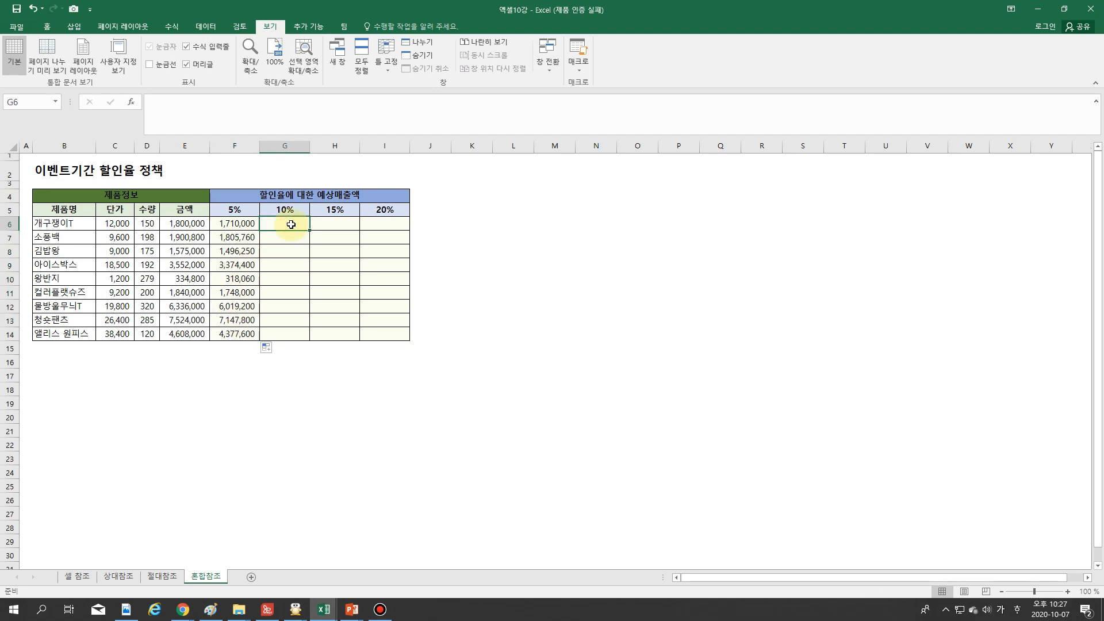
{"action": "type", "text": "="}
{"action": "left_click", "coordinate": [188, 223]}
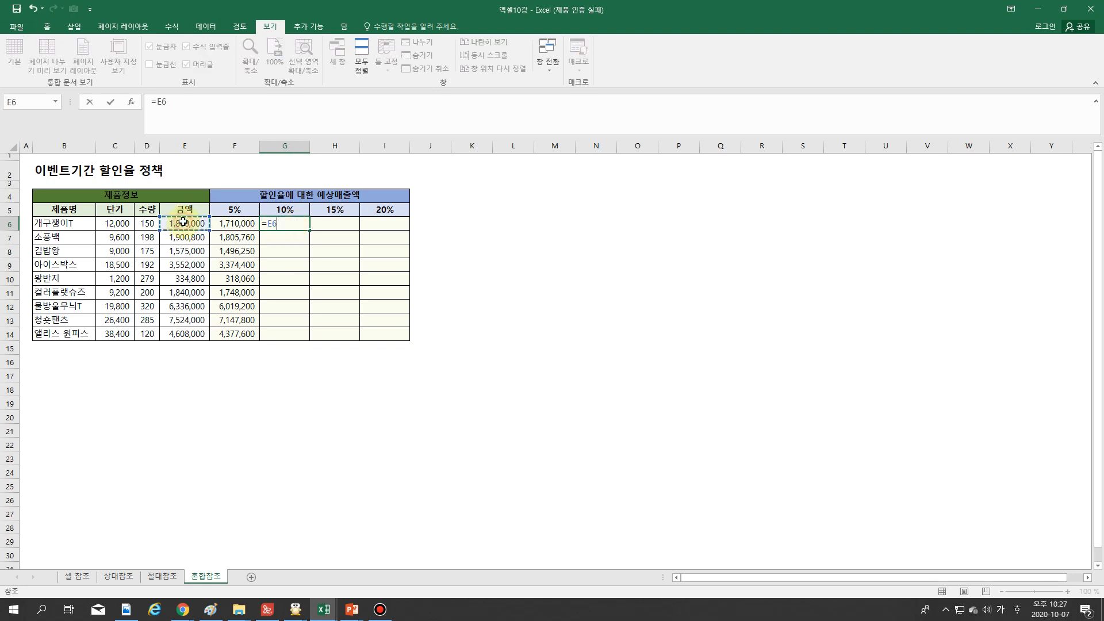
{"action": "type", "text": "*("}
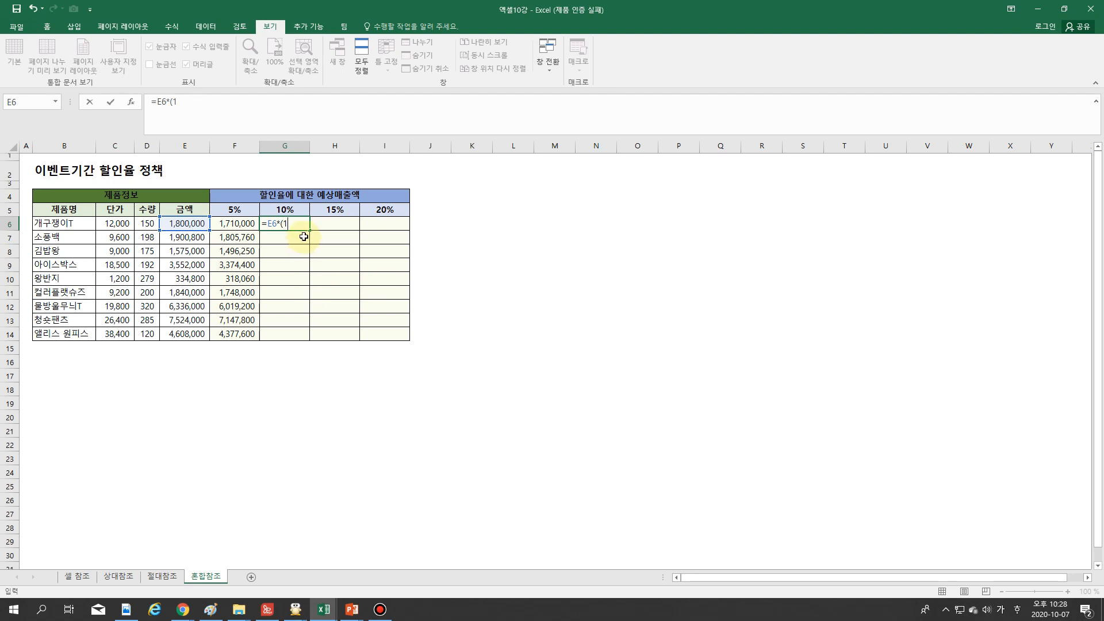
{"action": "type", "text": "1-"}
{"action": "left_click", "coordinate": [295, 210]}
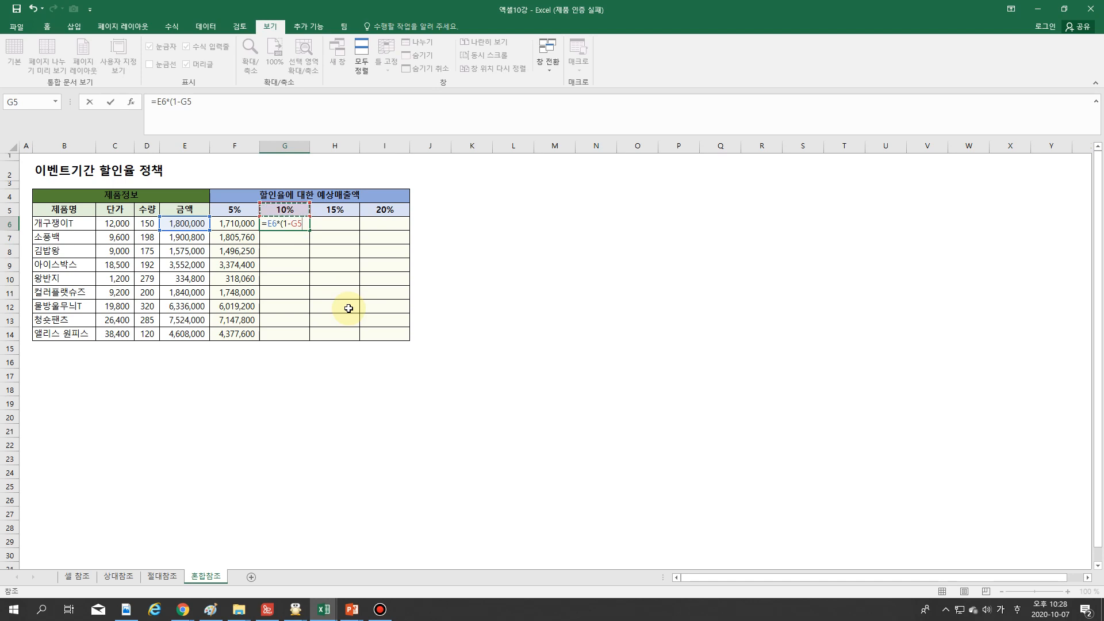
{"action": "key", "text": "F4"}
{"action": "type", "text": ")"}
{"action": "key", "text": "Return"}
{"action": "left_click", "coordinate": [303, 226]}
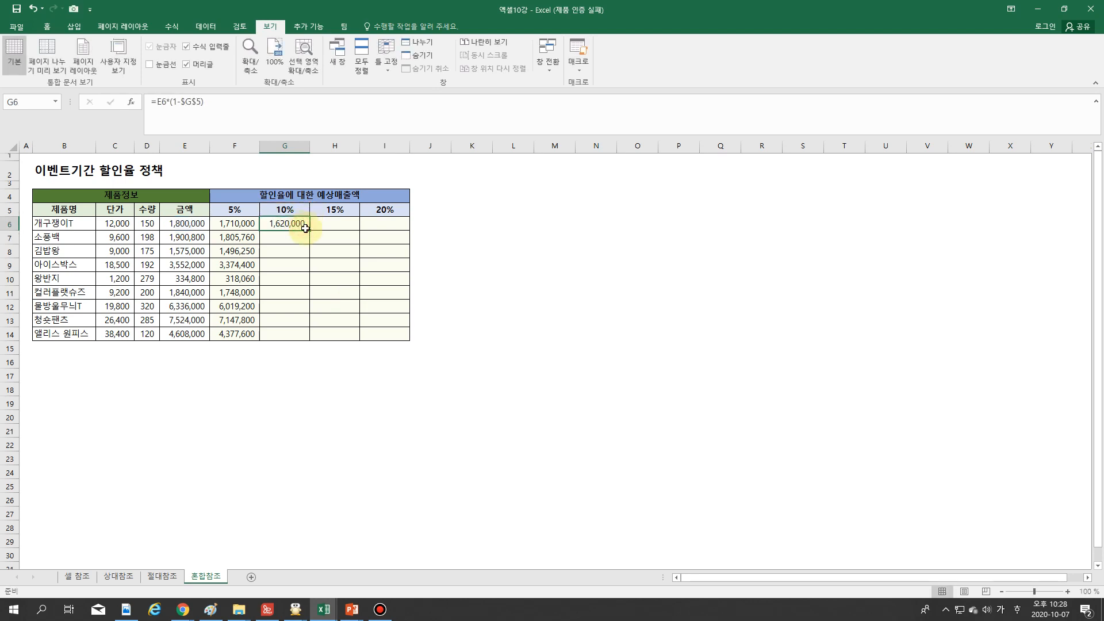
{"action": "left_click_drag", "start_coordinate": [305, 229], "coordinate": [310, 338]}
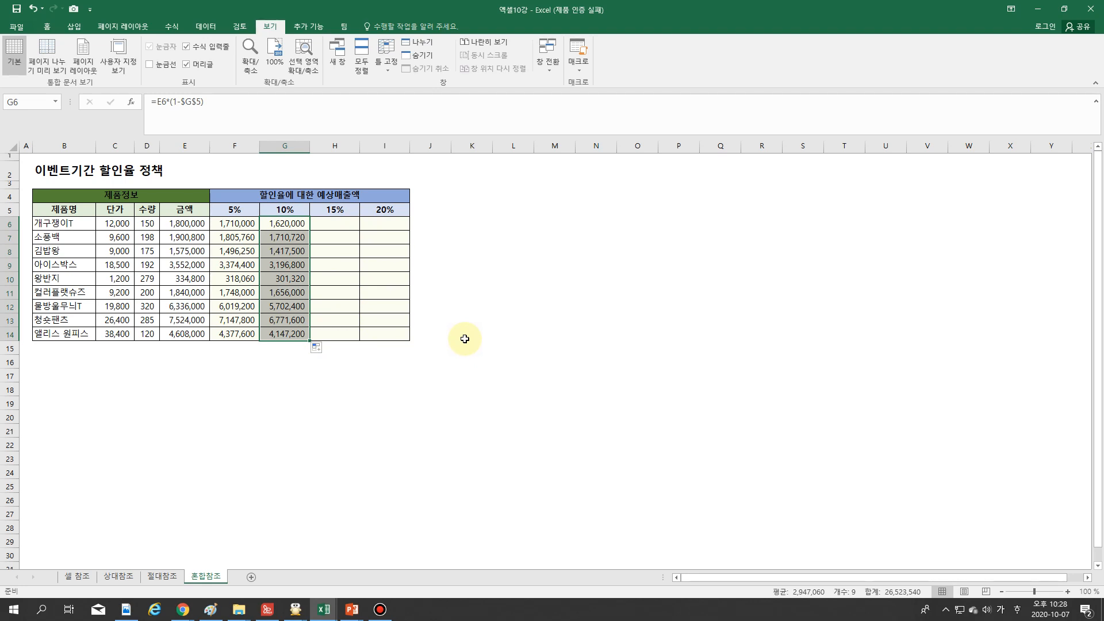
Clear the formulas from the 10% column G6:G14 and the 5% column F6:F14.
{"action": "key", "text": "Delete"}
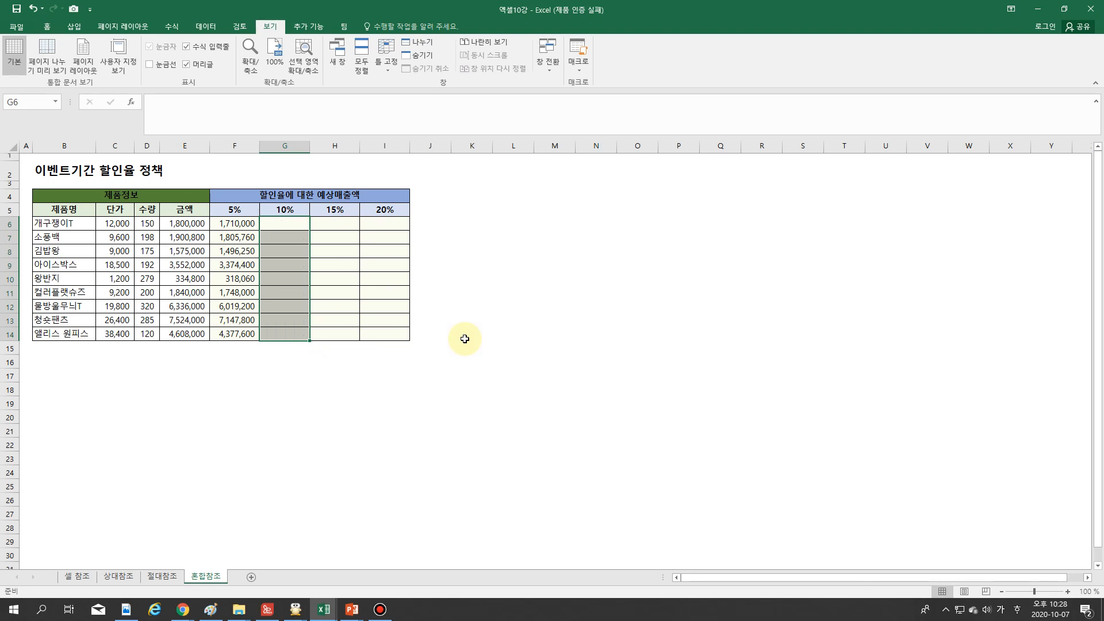
{"action": "left_click_drag", "start_coordinate": [234, 222], "coordinate": [236, 334]}
{"action": "key", "text": "Delete"}
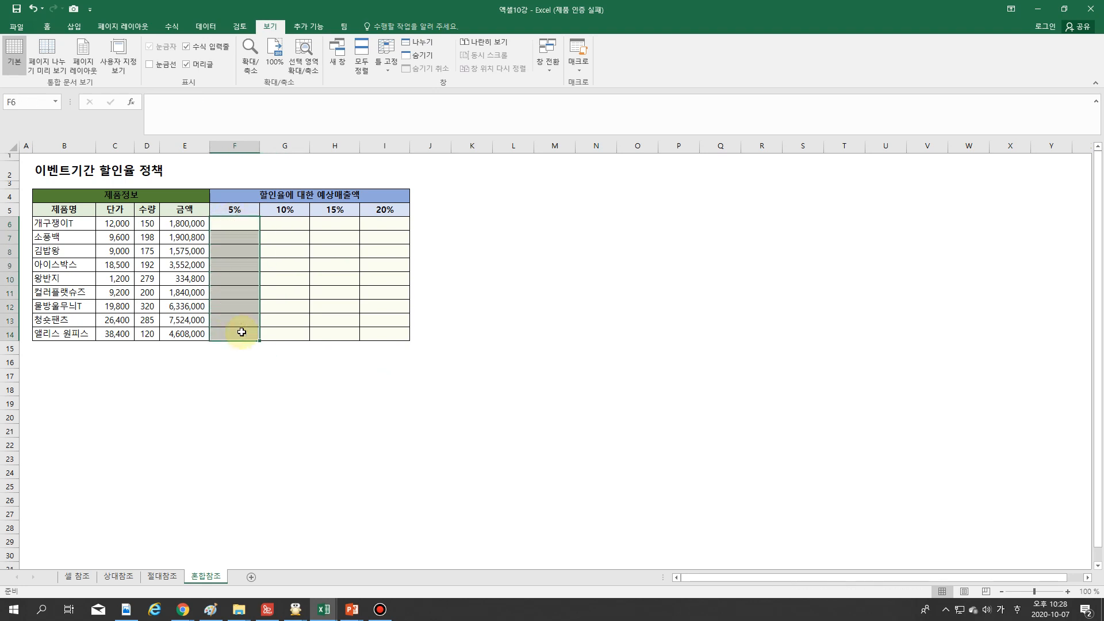
{"action": "left_click", "coordinate": [280, 377]}
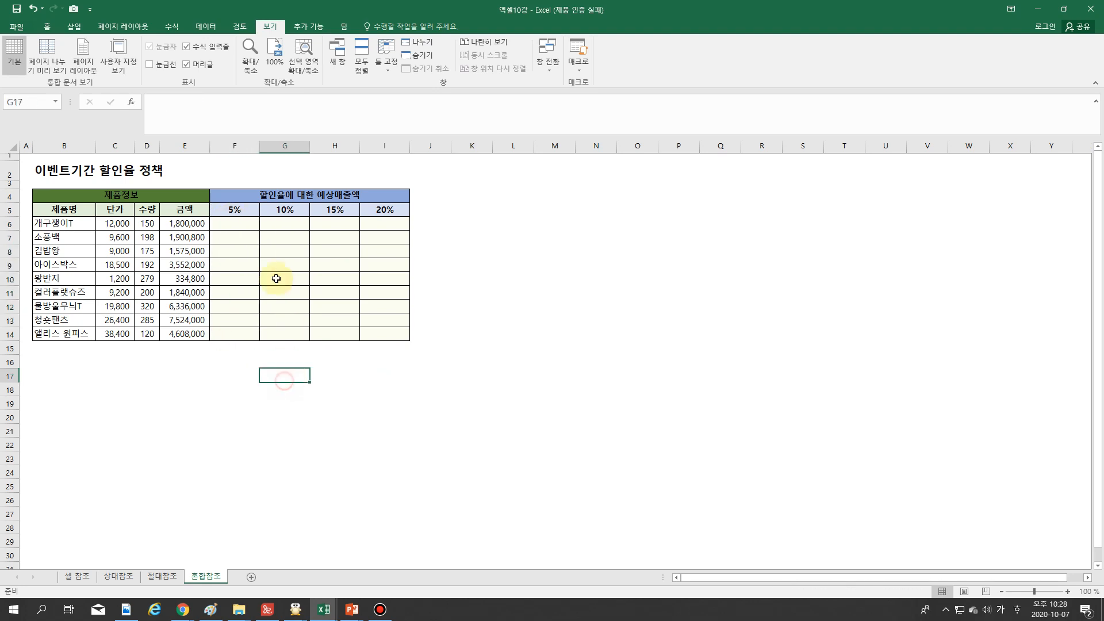
Examine how the discount-rate cells F5 to I5 change column by column while staying in row 5.
{"action": "left_click", "coordinate": [240, 209]}
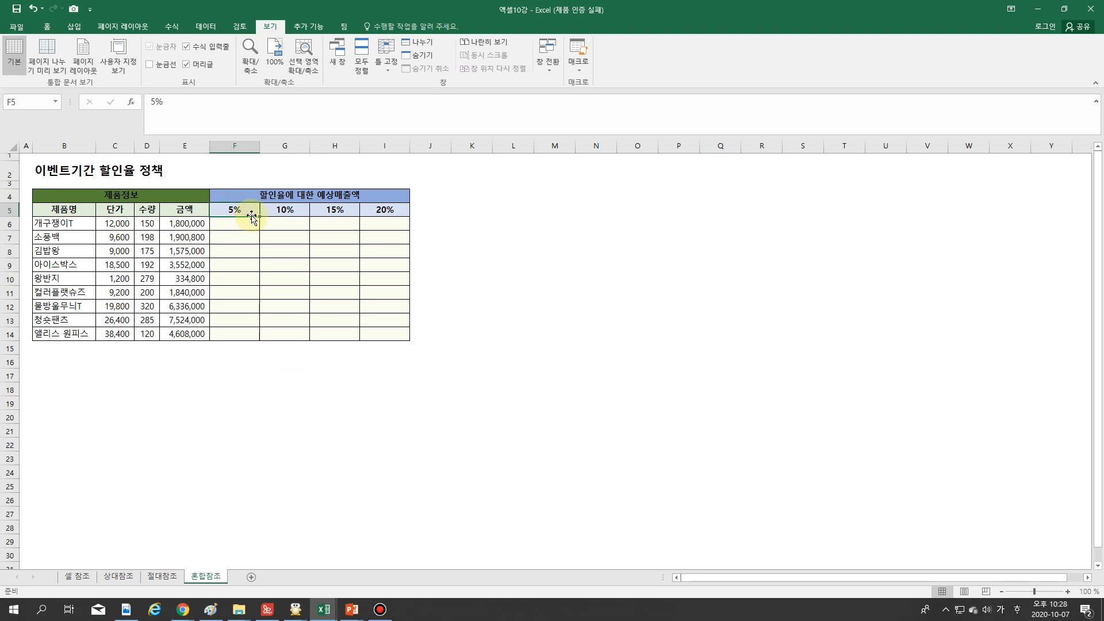
{"action": "left_click", "coordinate": [274, 212]}
{"action": "left_click", "coordinate": [252, 211]}
{"action": "left_click", "coordinate": [290, 212]}
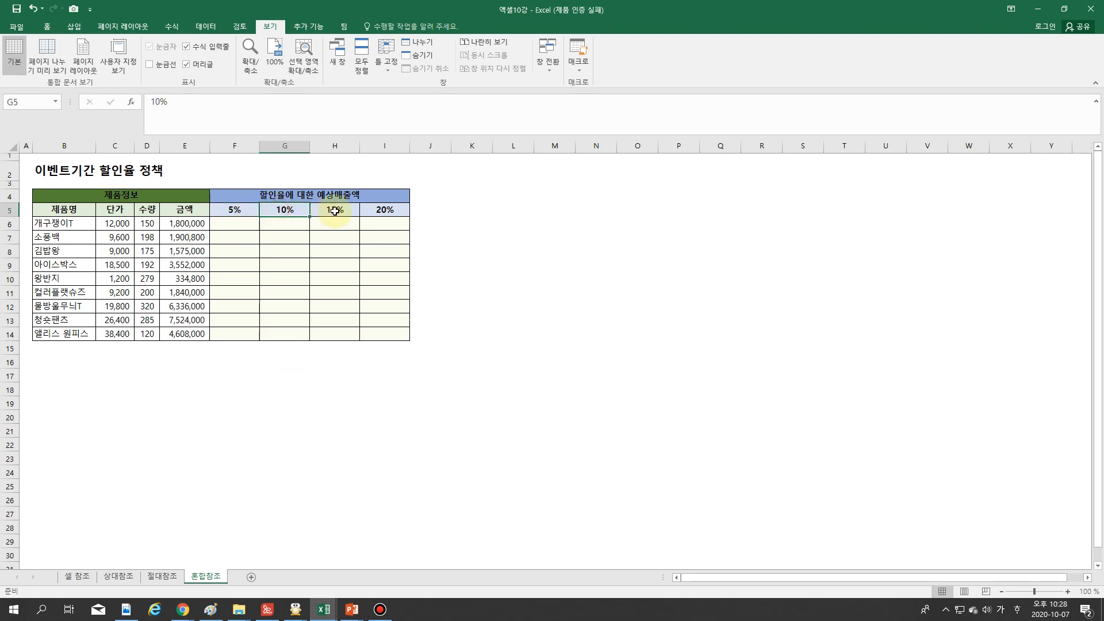
{"action": "left_click", "coordinate": [333, 212]}
{"action": "left_click", "coordinate": [400, 209]}
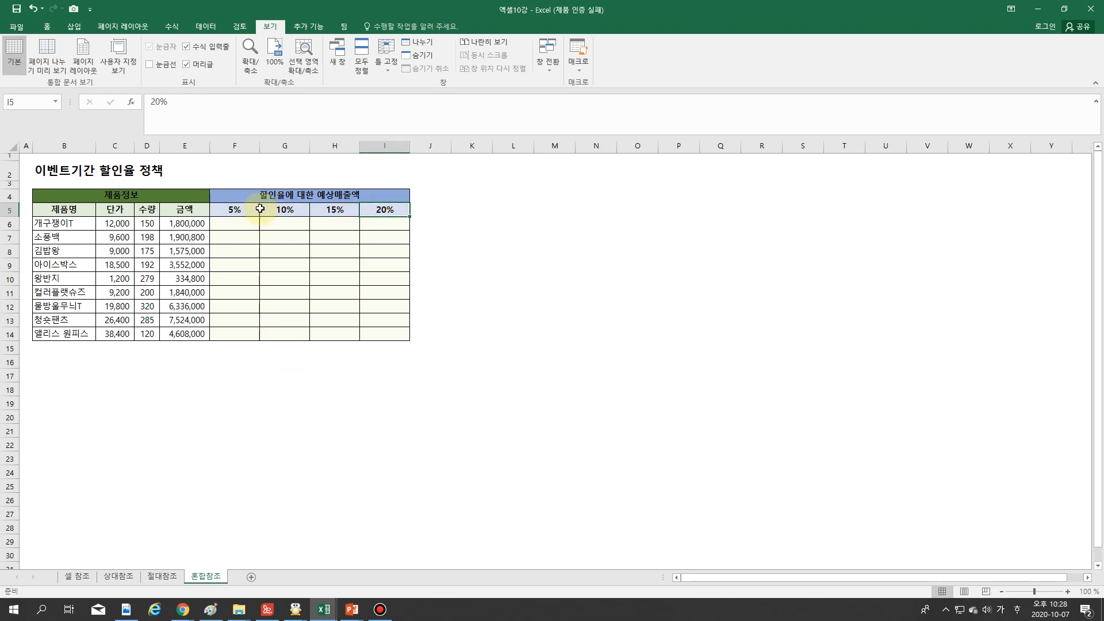
{"action": "left_click", "coordinate": [239, 207]}
{"action": "left_click", "coordinate": [288, 209]}
{"action": "left_click", "coordinate": [337, 208]}
{"action": "left_click", "coordinate": [382, 209]}
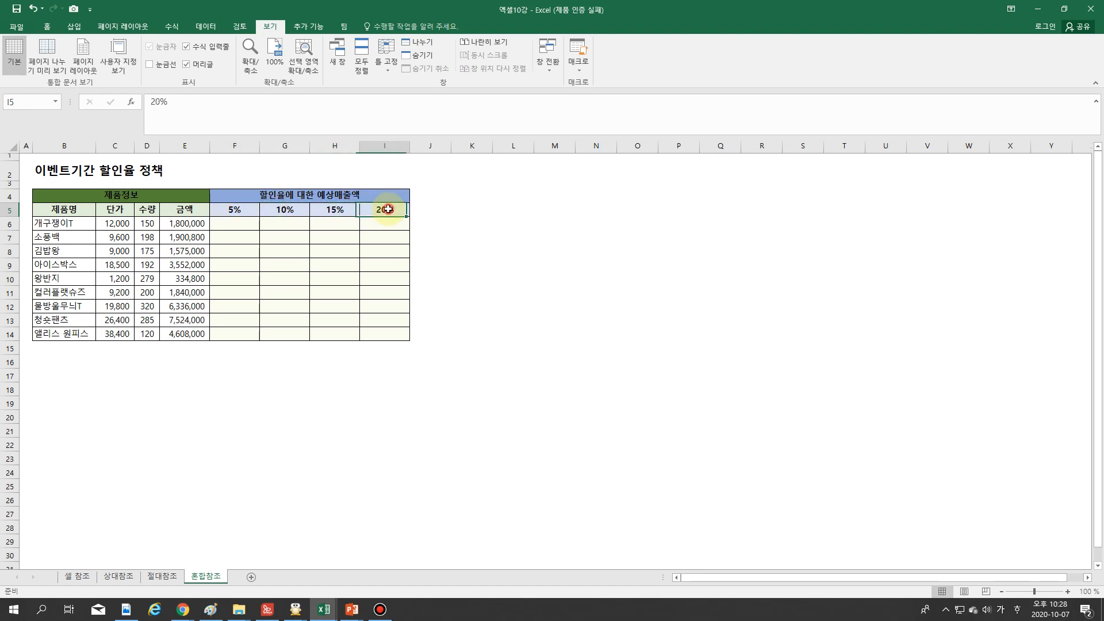
{"action": "left_click", "coordinate": [248, 210]}
{"action": "left_click", "coordinate": [281, 210]}
{"action": "left_click", "coordinate": [331, 209]}
{"action": "left_click", "coordinate": [362, 210]}
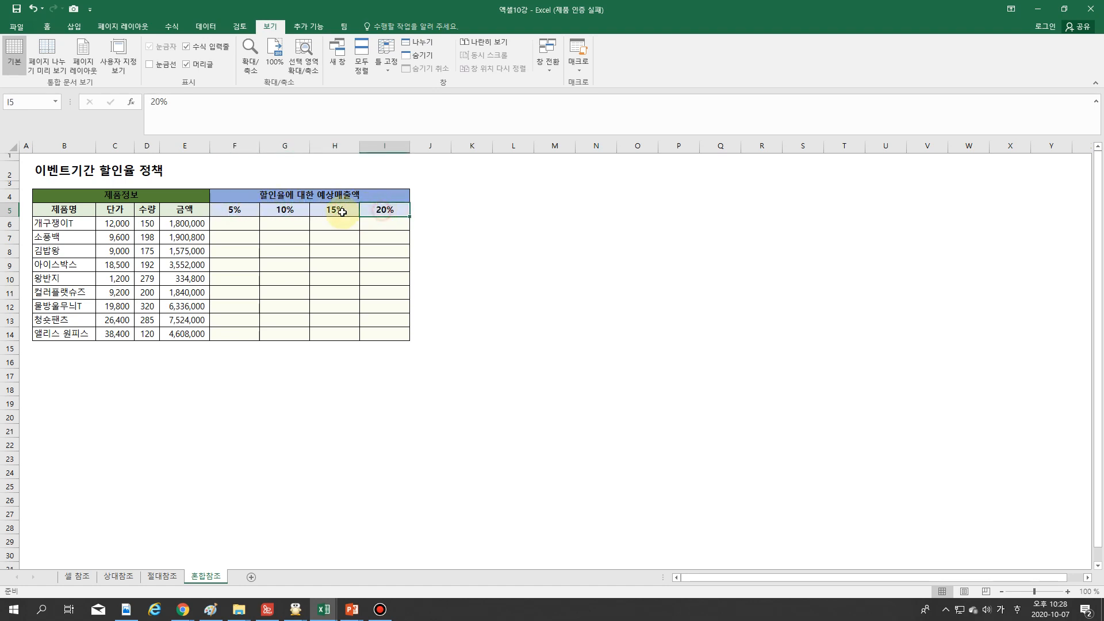
{"action": "left_click", "coordinate": [252, 210]}
{"action": "left_click", "coordinate": [286, 209]}
{"action": "left_click", "coordinate": [334, 209]}
{"action": "left_click", "coordinate": [385, 209]}
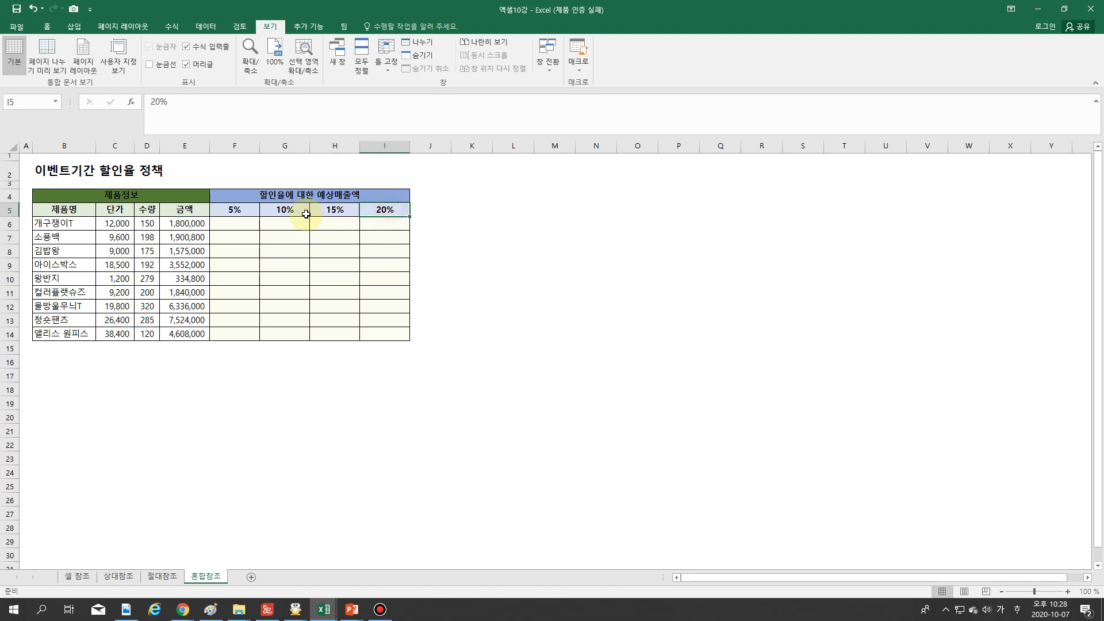
{"action": "left_click", "coordinate": [256, 210]}
{"action": "left_click", "coordinate": [271, 210]}
{"action": "left_click", "coordinate": [334, 209]}
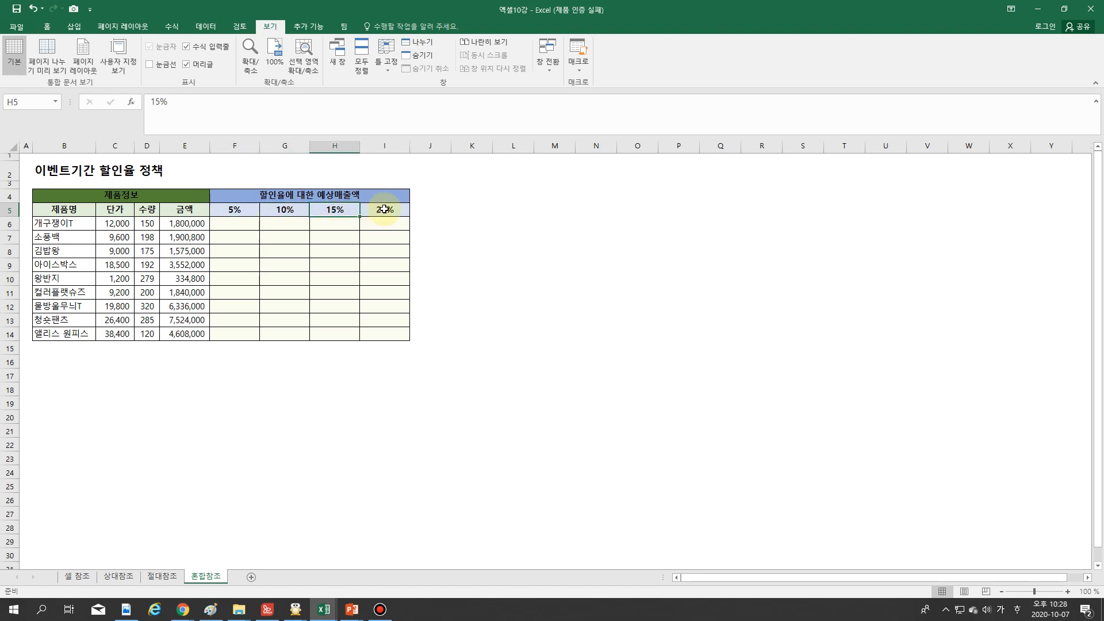
{"action": "left_click", "coordinate": [384, 209]}
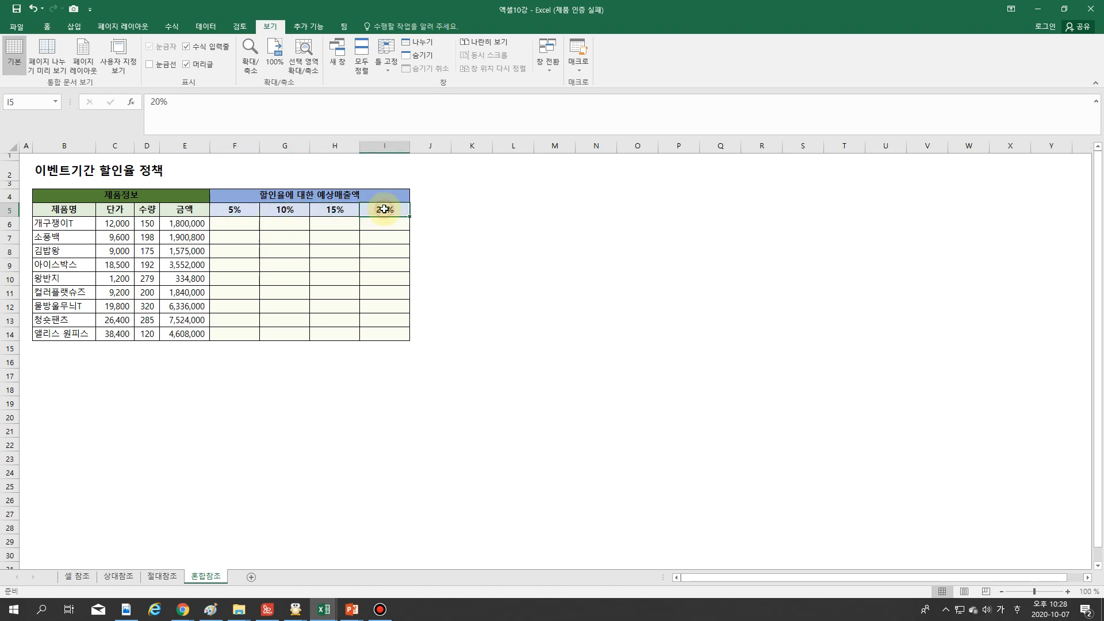
{"action": "left_click", "coordinate": [236, 210]}
{"action": "left_click", "coordinate": [286, 211]}
{"action": "left_click", "coordinate": [335, 210]}
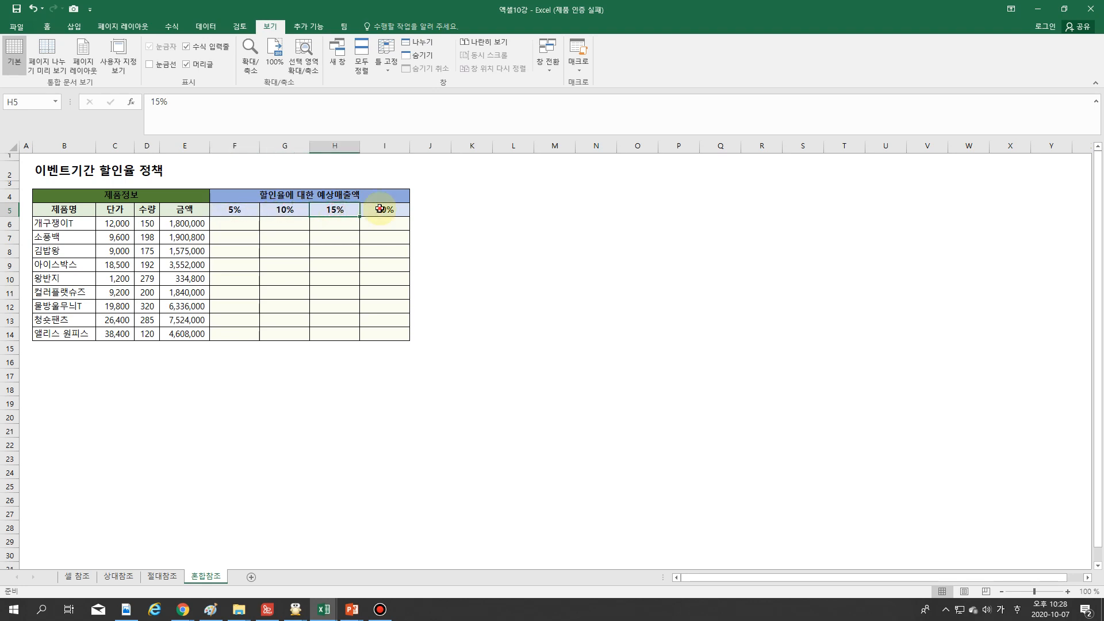
{"action": "left_click", "coordinate": [384, 210]}
{"action": "left_click", "coordinate": [251, 212]}
{"action": "left_click", "coordinate": [285, 209]}
{"action": "left_click", "coordinate": [334, 210]}
{"action": "left_click", "coordinate": [381, 209]}
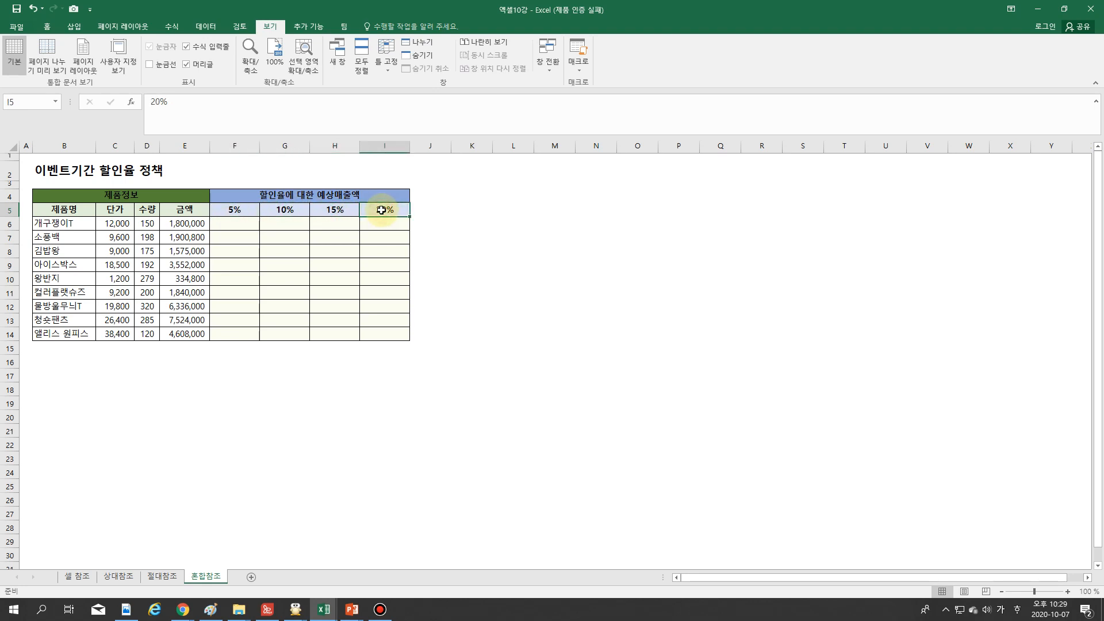
{"action": "left_click", "coordinate": [239, 211]}
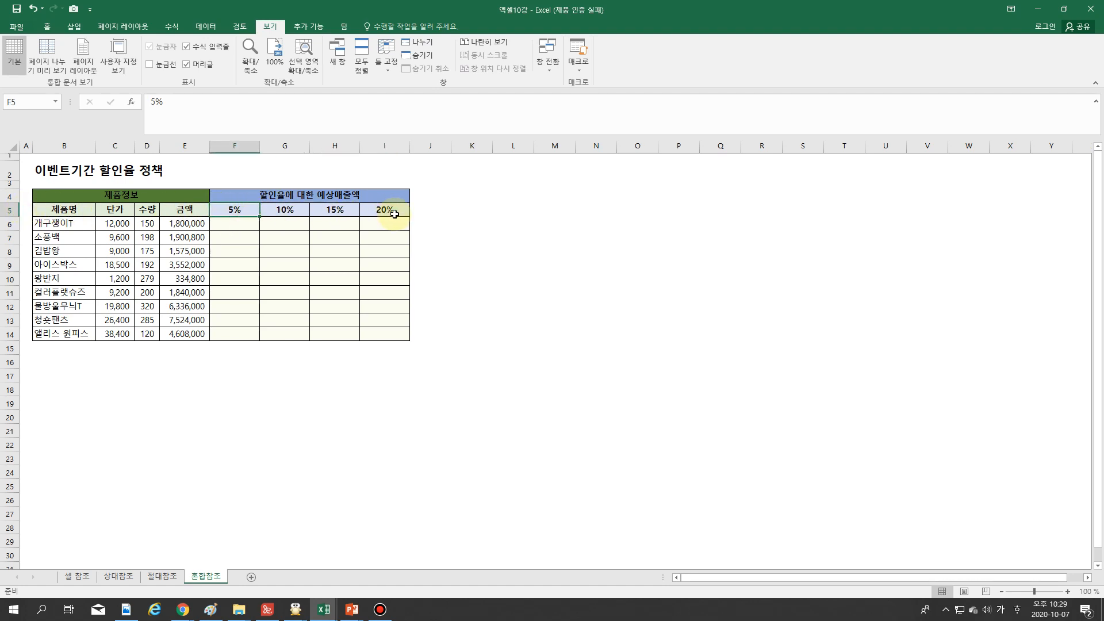
Enter the mixed-reference formula =E6*(1-F$5) in F6 for the 5% discount rate.
{"action": "left_click", "coordinate": [241, 220]}
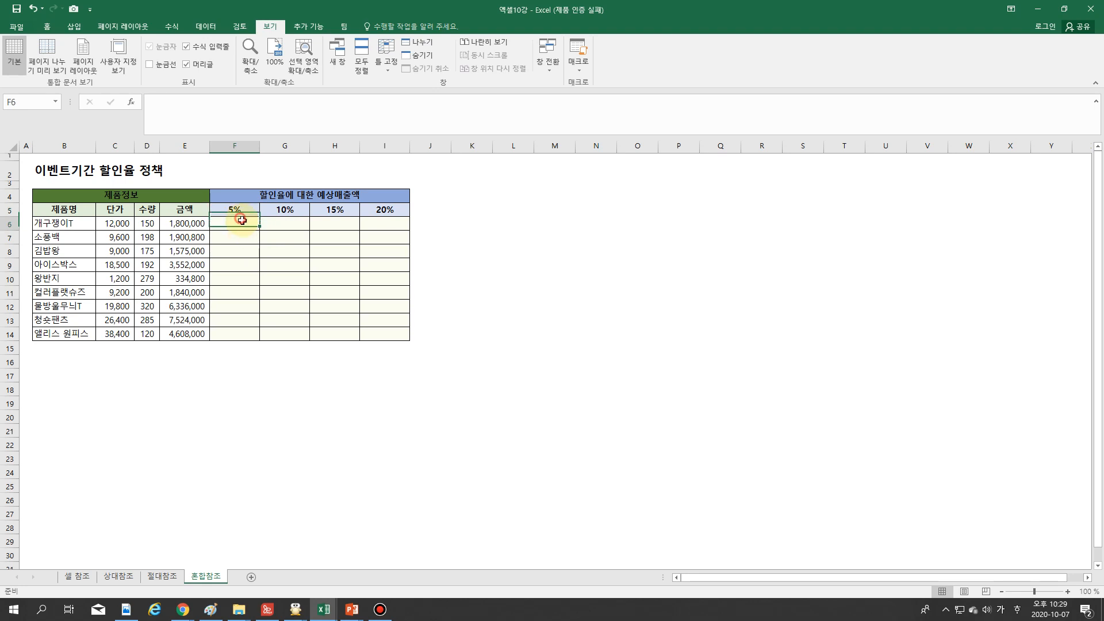
{"action": "type", "text": "="}
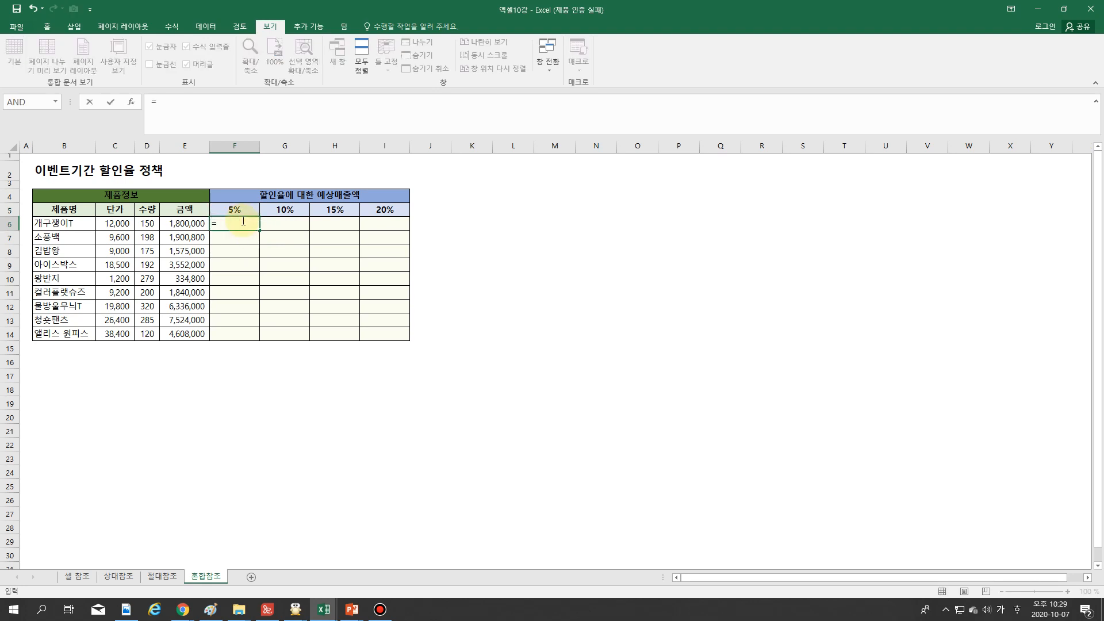
{"action": "left_click", "coordinate": [183, 224]}
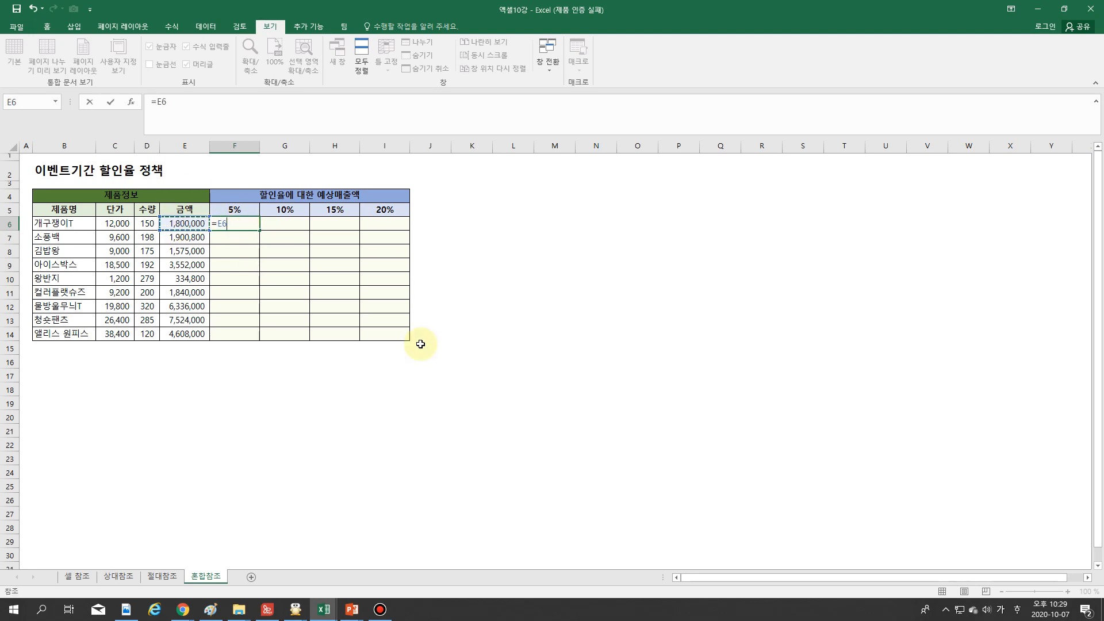
{"action": "type", "text": "*("}
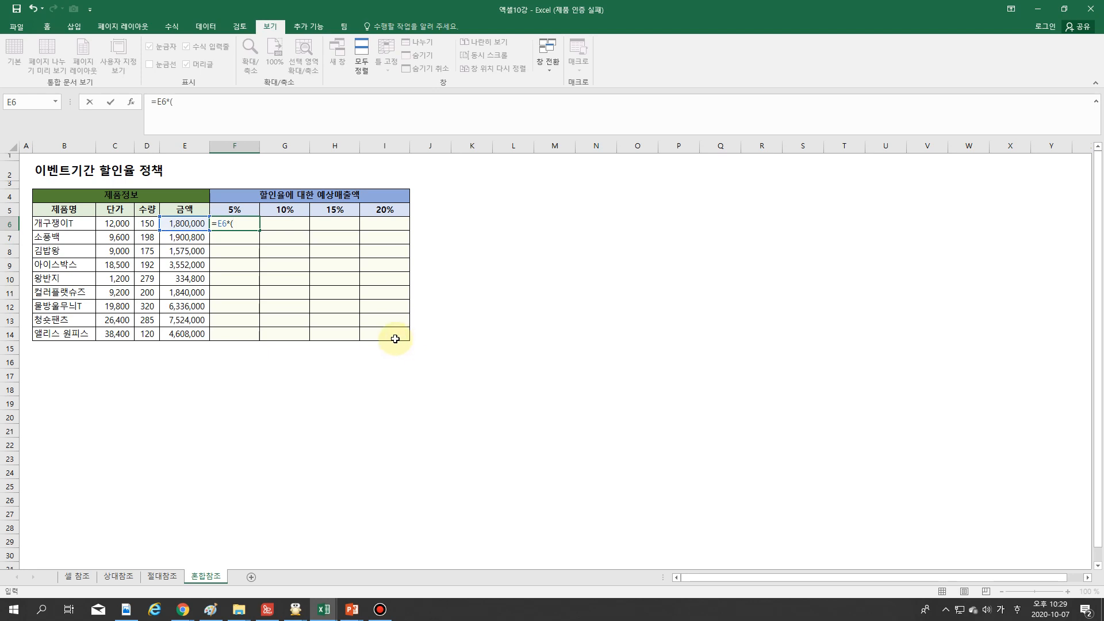
{"action": "type", "text": "1-"}
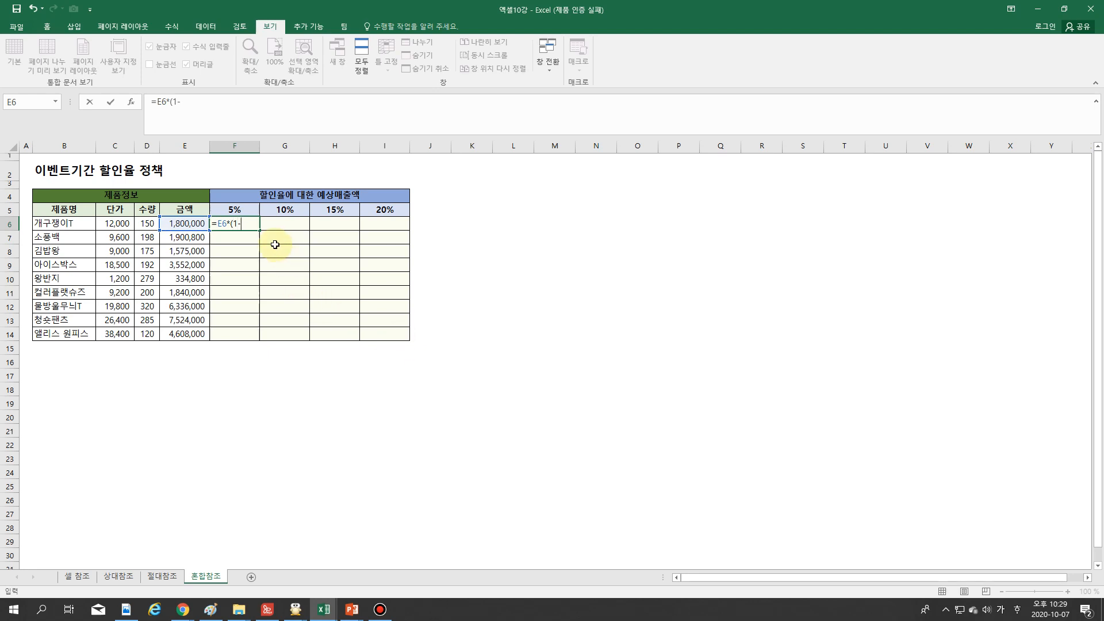
{"action": "left_click", "coordinate": [247, 212]}
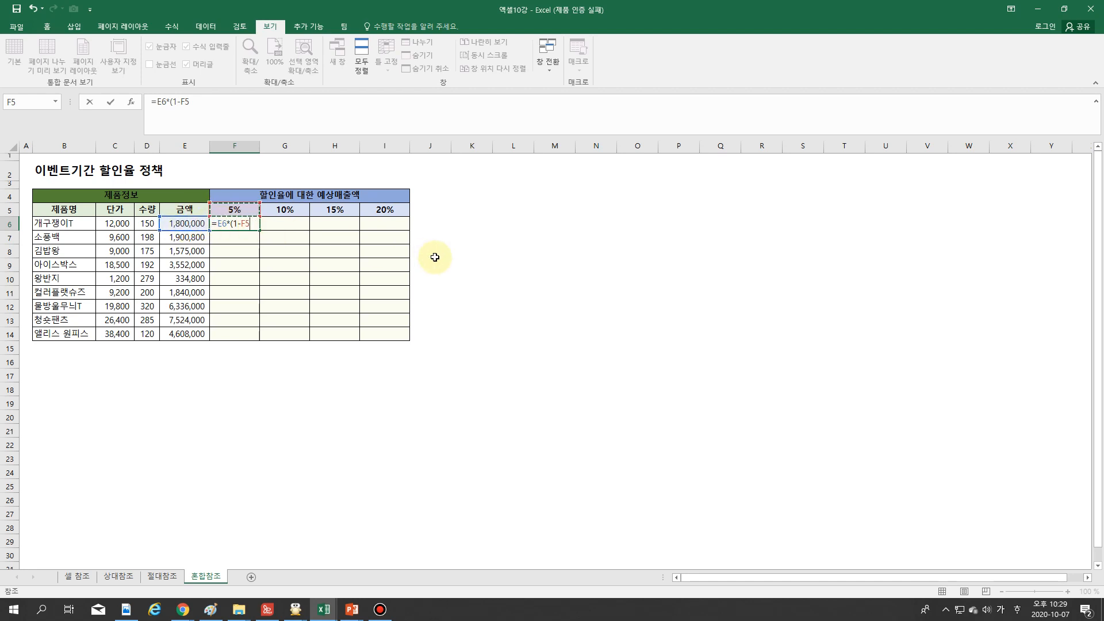
{"action": "key", "text": "F4"}
{"action": "key", "text": "F4"}
{"action": "key", "text": "Return"}
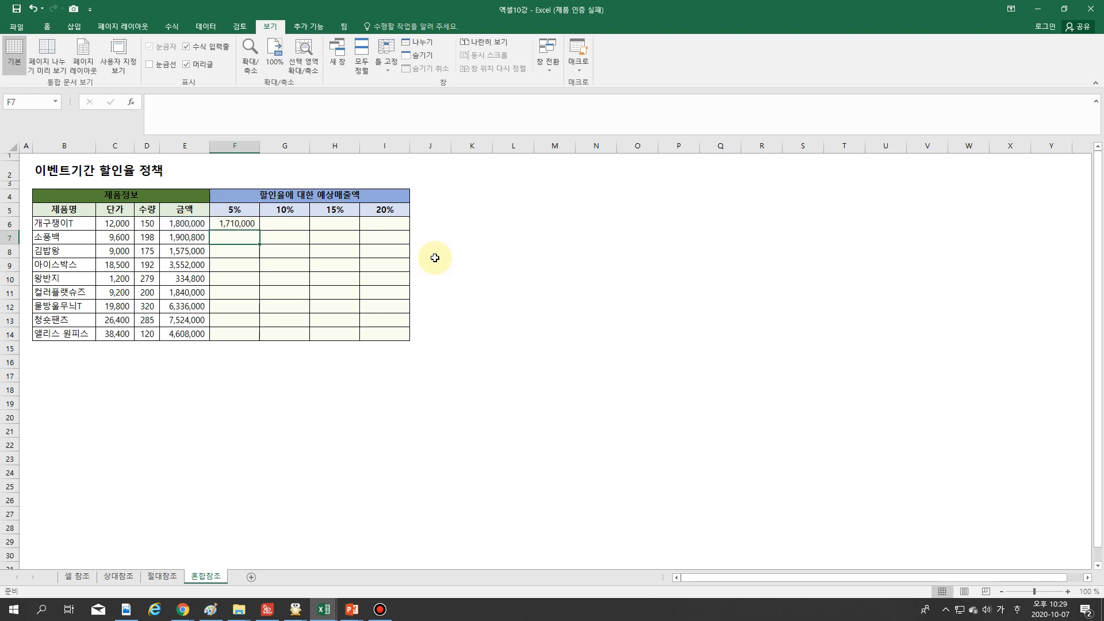
Fill F6's formula down to F14 and across all discount-rate columns to I14.
{"action": "left_click", "coordinate": [236, 223]}
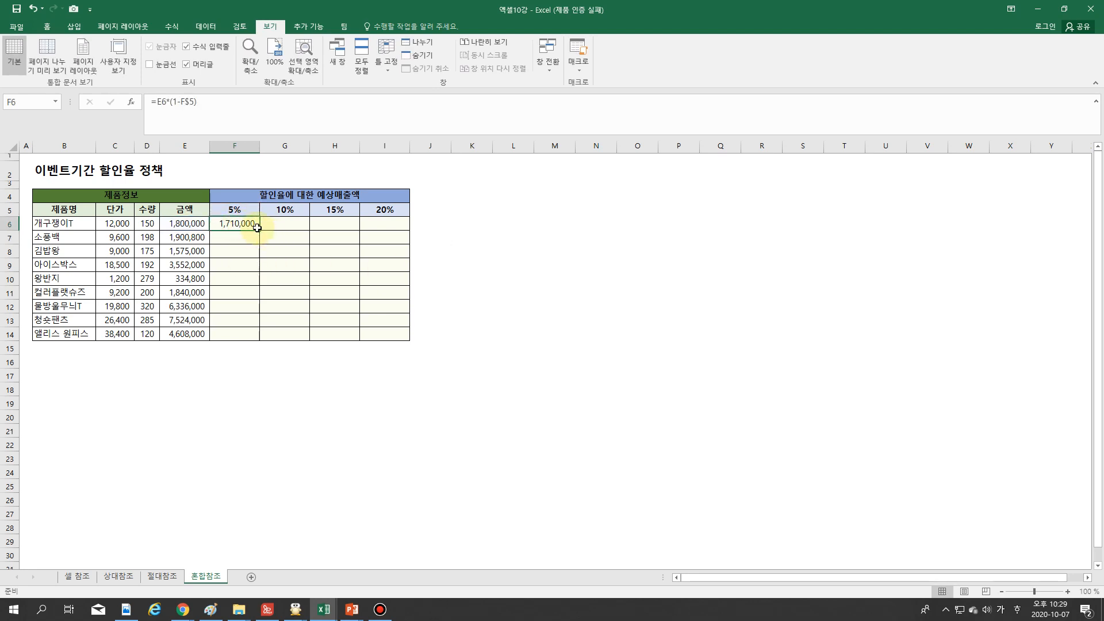
{"action": "left_click_drag", "start_coordinate": [260, 230], "coordinate": [246, 341]}
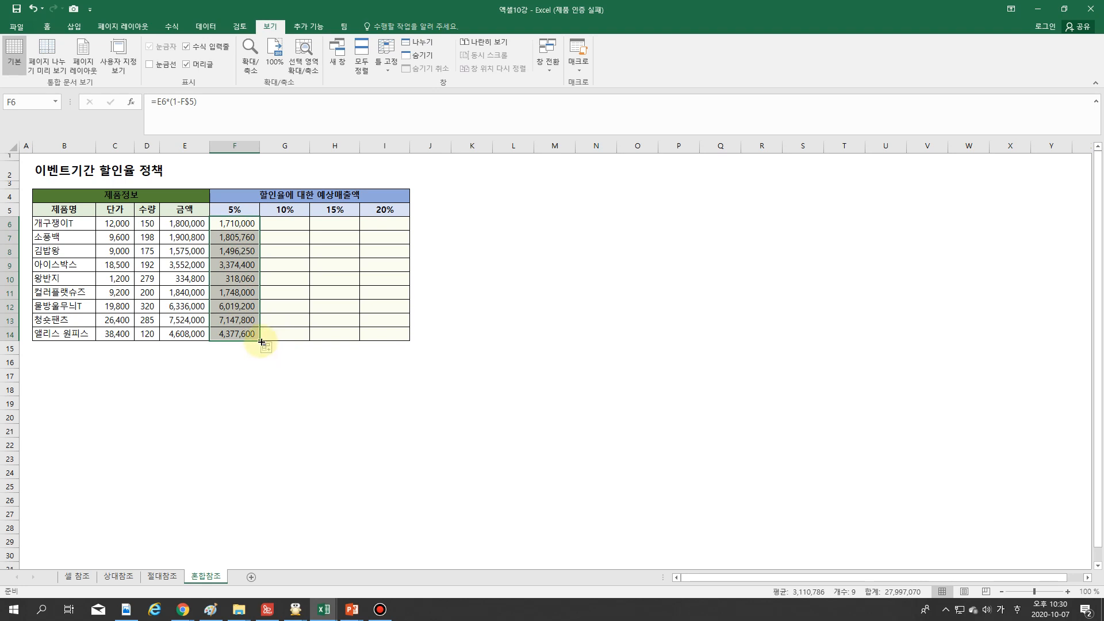
{"action": "left_click_drag", "start_coordinate": [260, 342], "coordinate": [400, 344]}
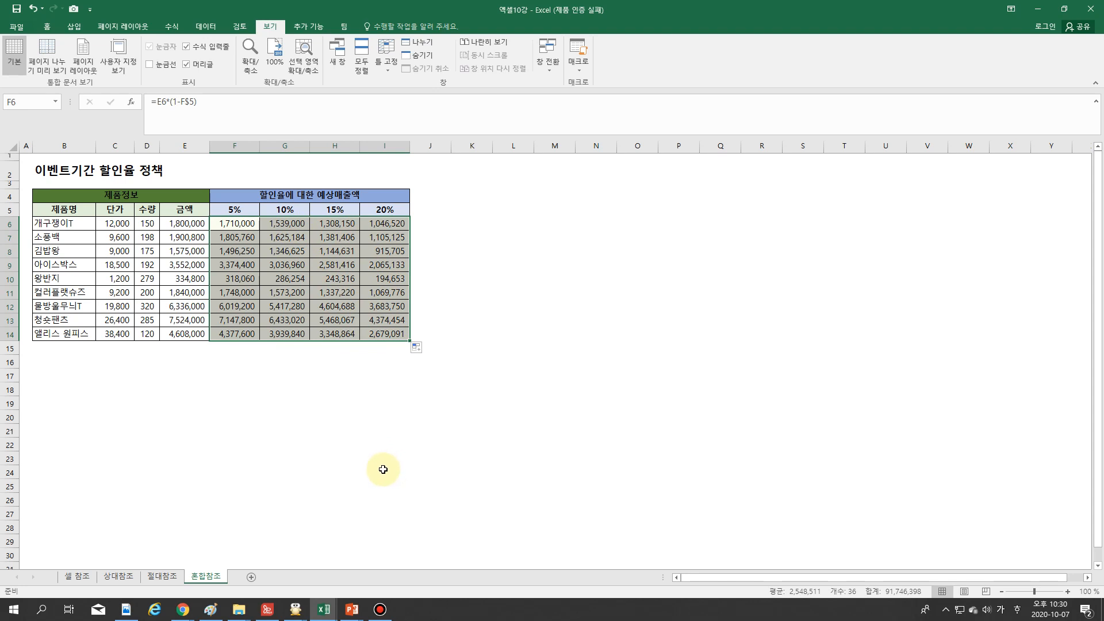
Show the sheet's formulas and examine how the references in F6 to I6 shift across the discount-rate columns.
{"action": "key", "text": "ctrl+grave"}
{"action": "left_click", "coordinate": [521, 359]}
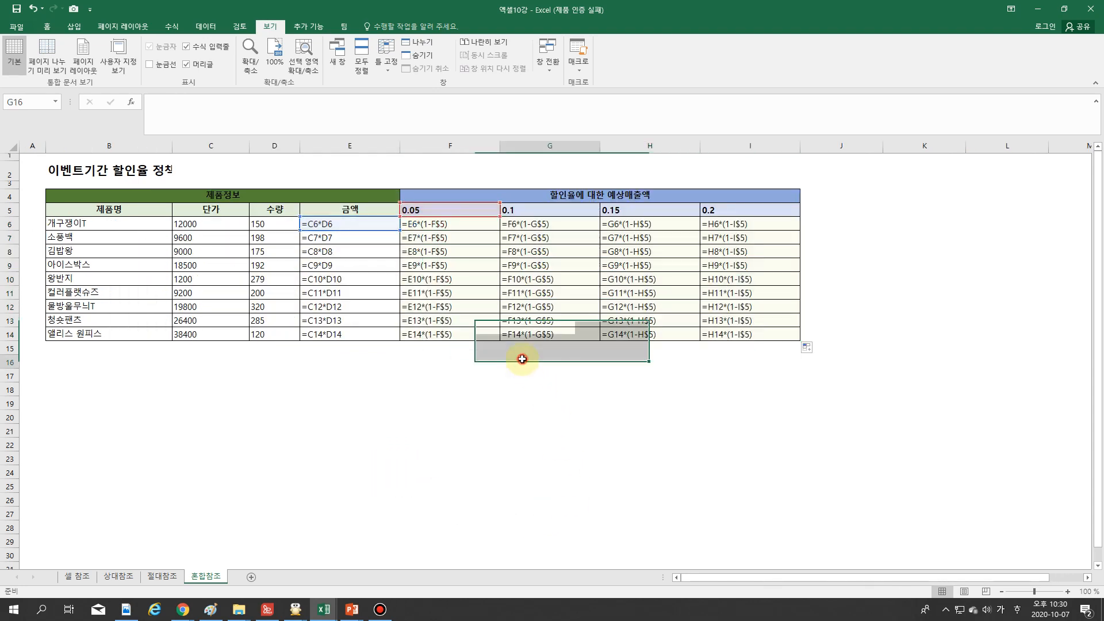
{"action": "left_click", "coordinate": [445, 226]}
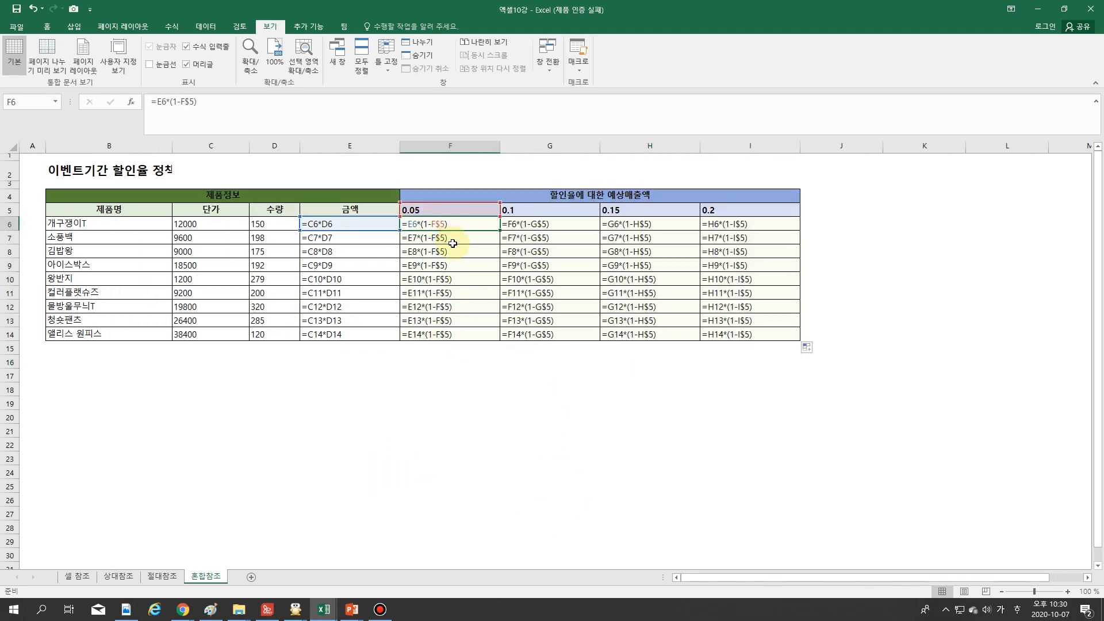
{"action": "double_click", "coordinate": [440, 224]}
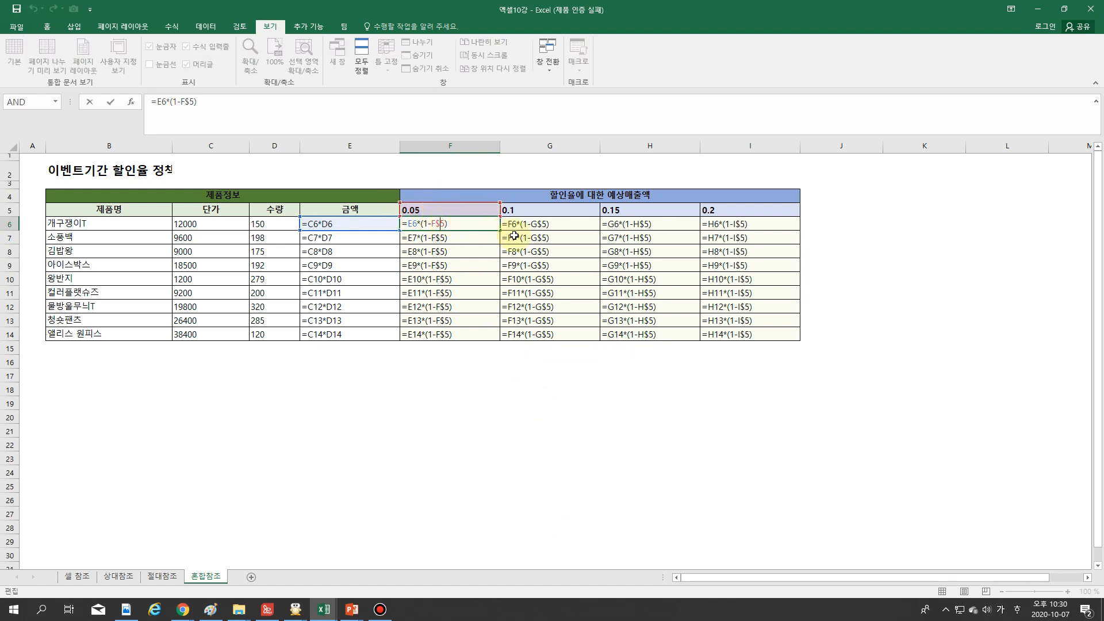
{"action": "left_click", "coordinate": [539, 225]}
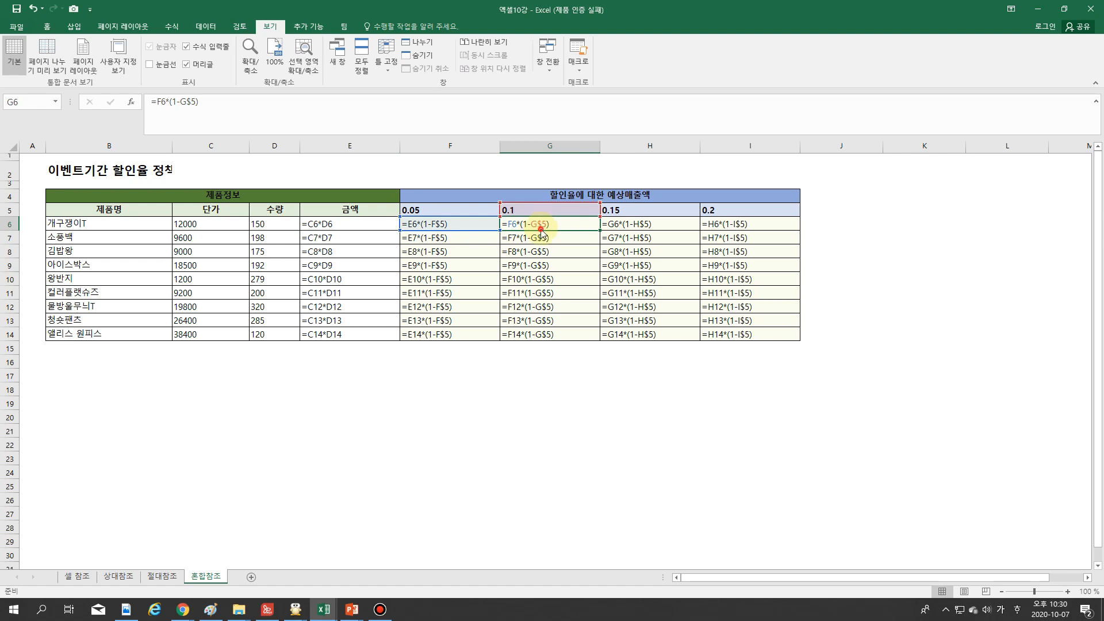
{"action": "double_click", "coordinate": [546, 226]}
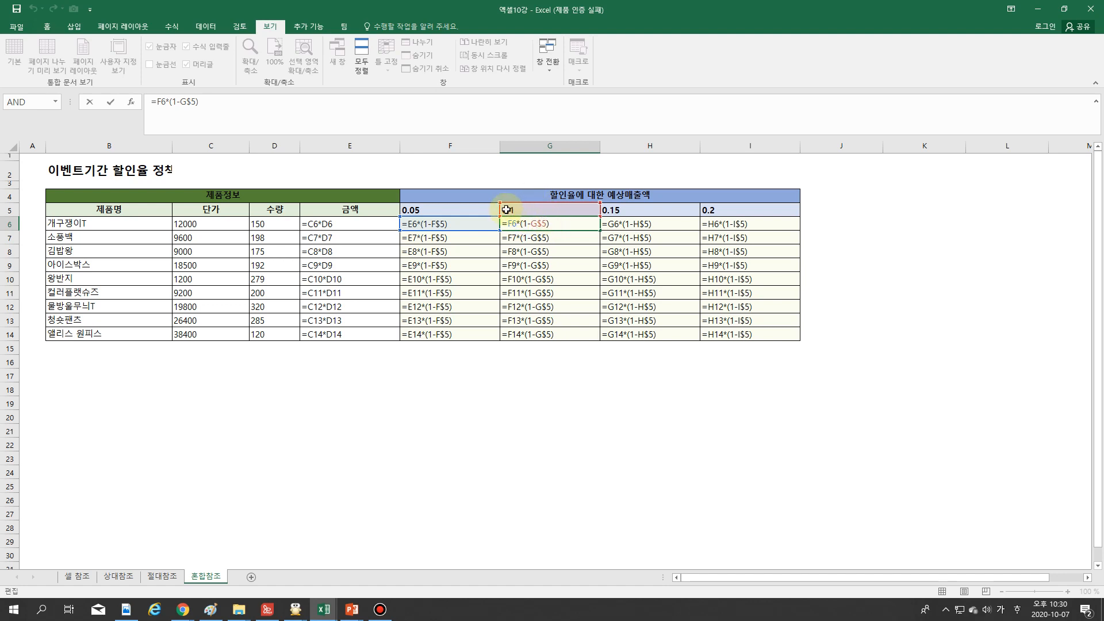
{"action": "left_click", "coordinate": [643, 225]}
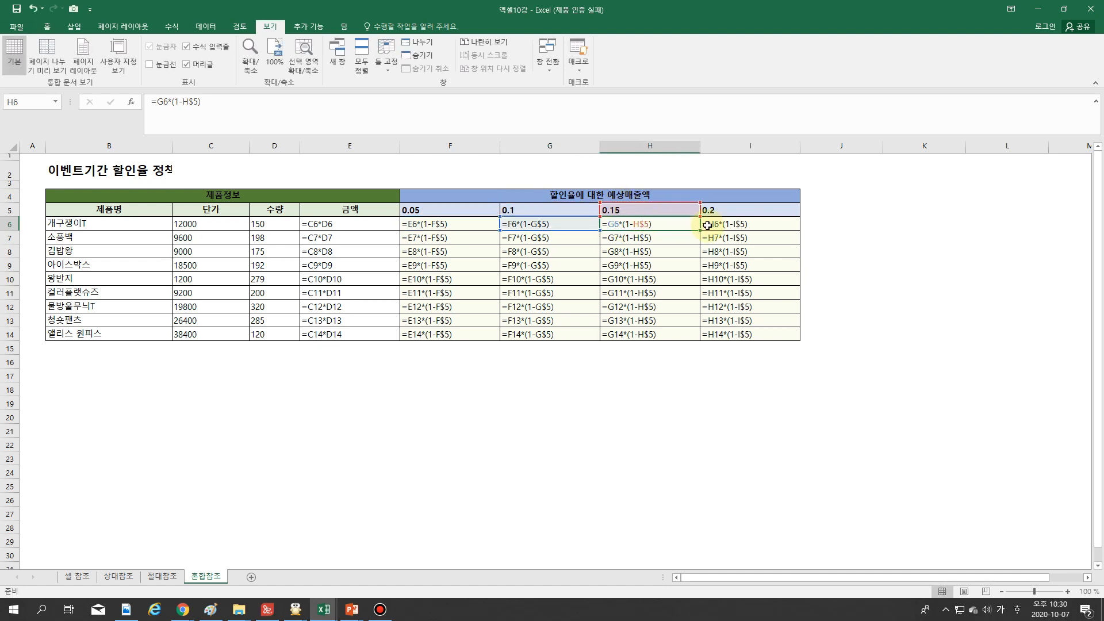
{"action": "left_click", "coordinate": [733, 223]}
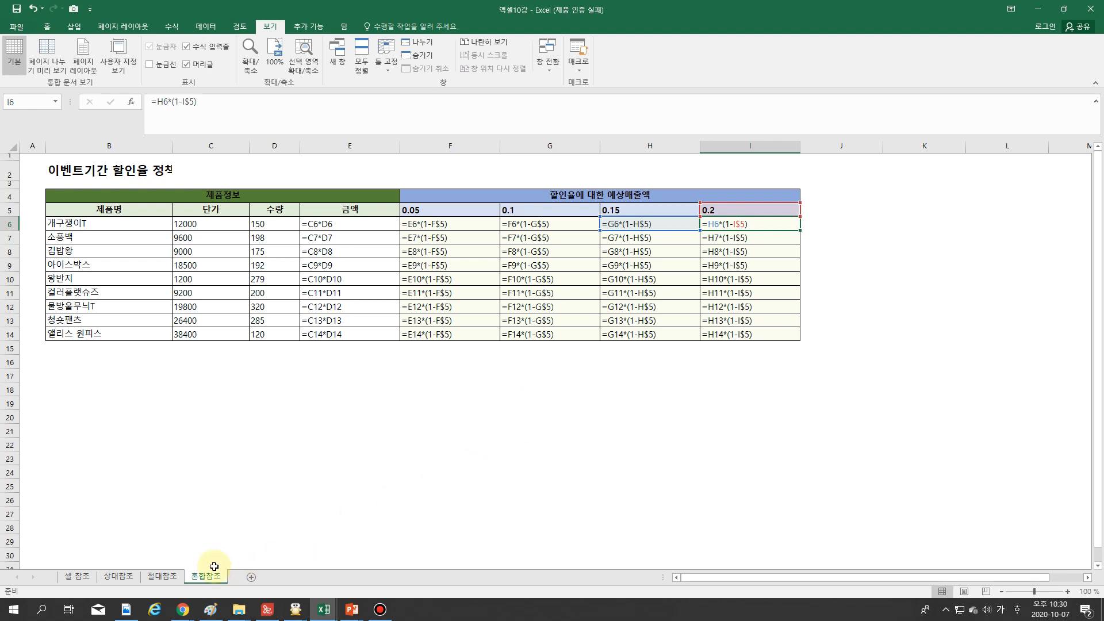
Switch the 절대참조 sheet back to showing values and review the 출고가, 판매단가 and 예상매출량 cells of row 5.
{"action": "left_click", "coordinate": [171, 576]}
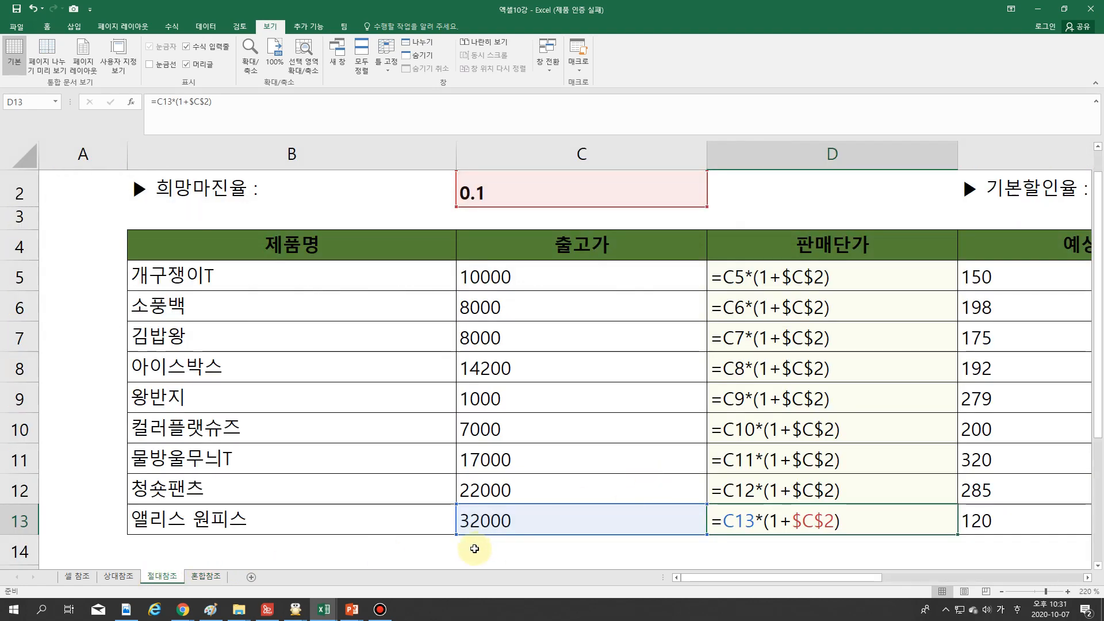
{"action": "key", "text": "ctrl+grave"}
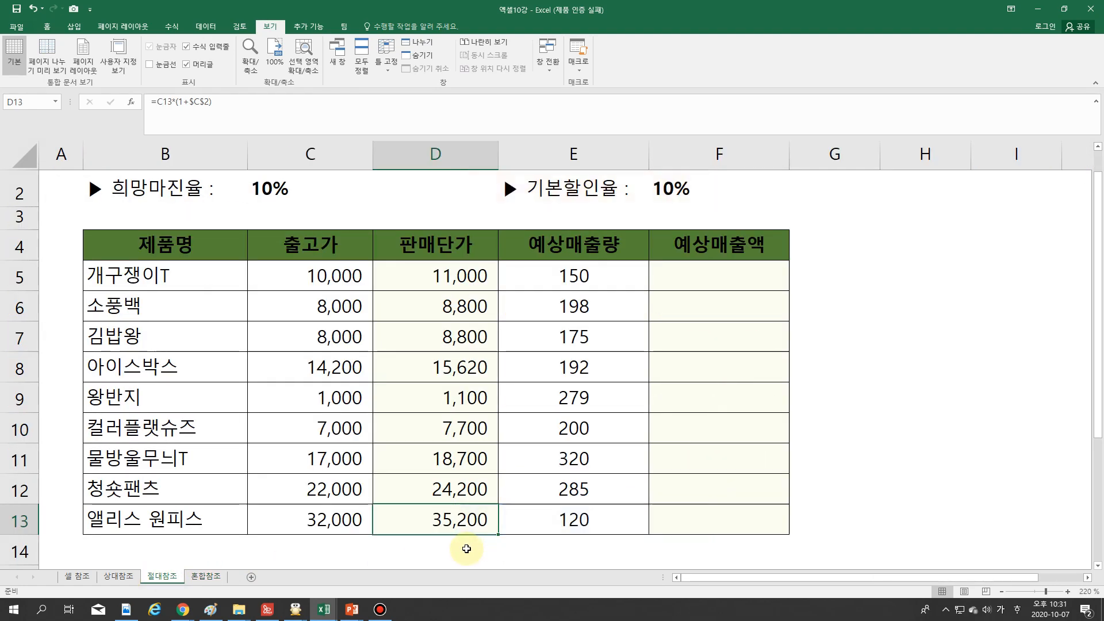
{"action": "left_click", "coordinate": [730, 279]}
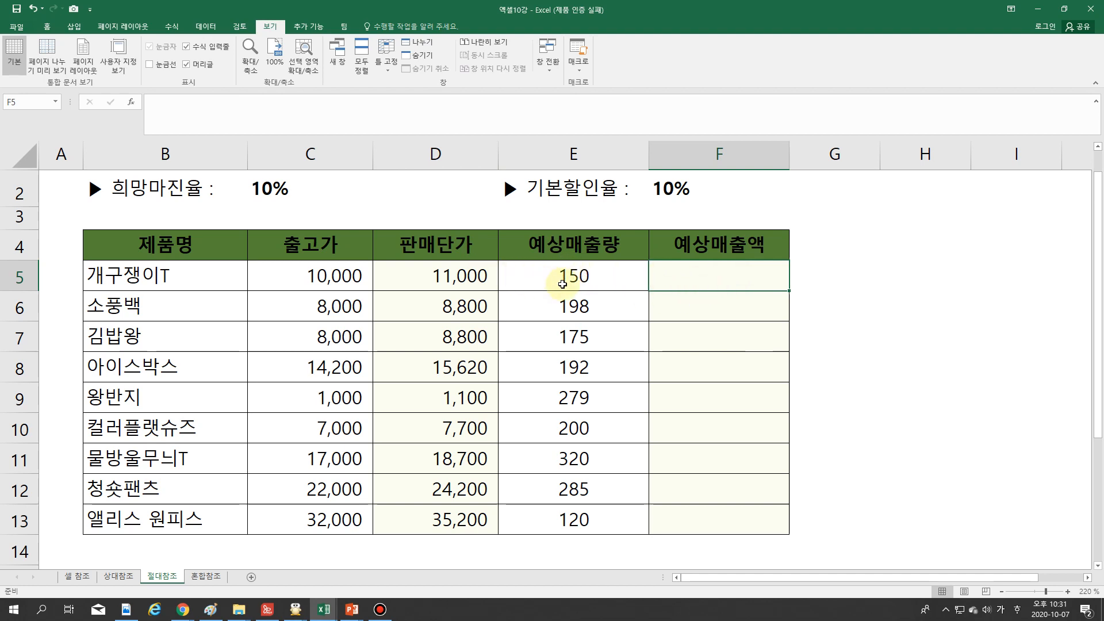
{"action": "left_click", "coordinate": [445, 276]}
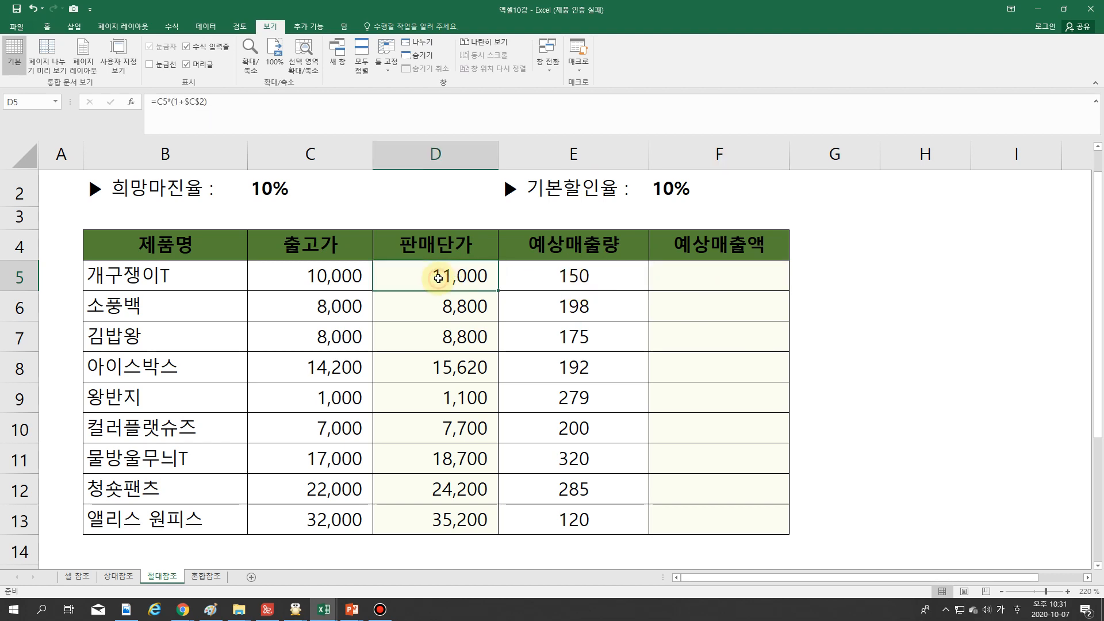
{"action": "left_click", "coordinate": [555, 276]}
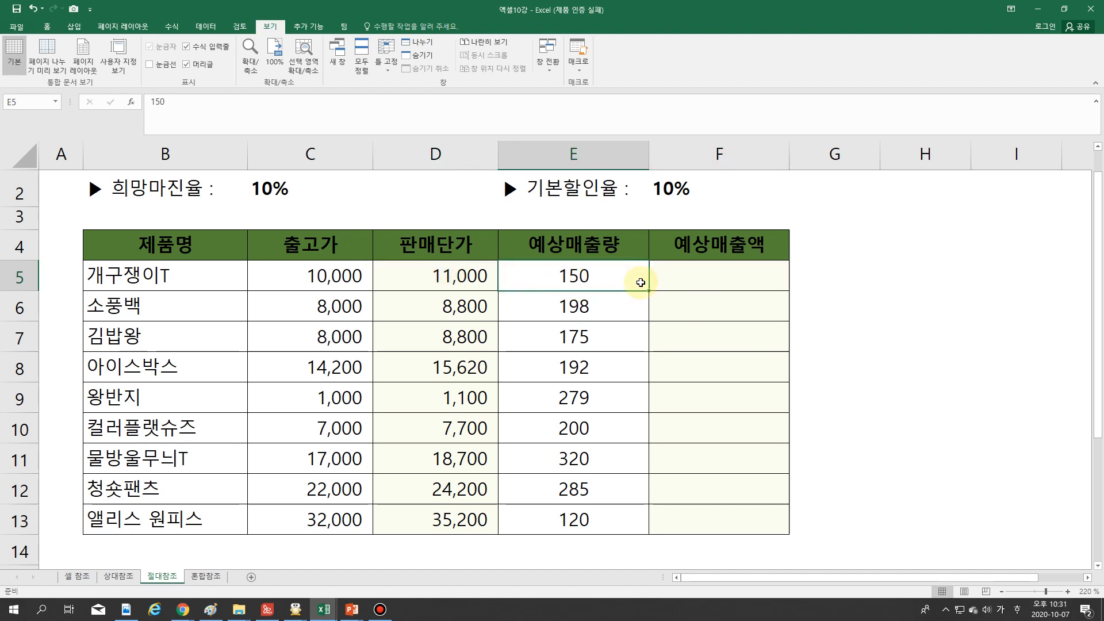
{"action": "left_click", "coordinate": [316, 277]}
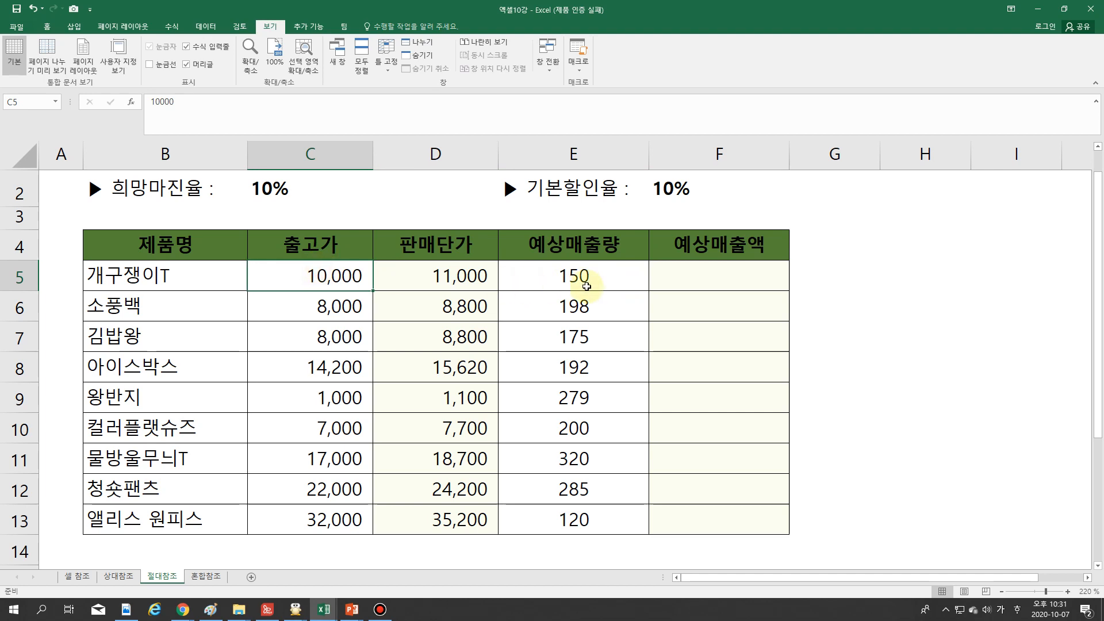
{"action": "left_click", "coordinate": [566, 274]}
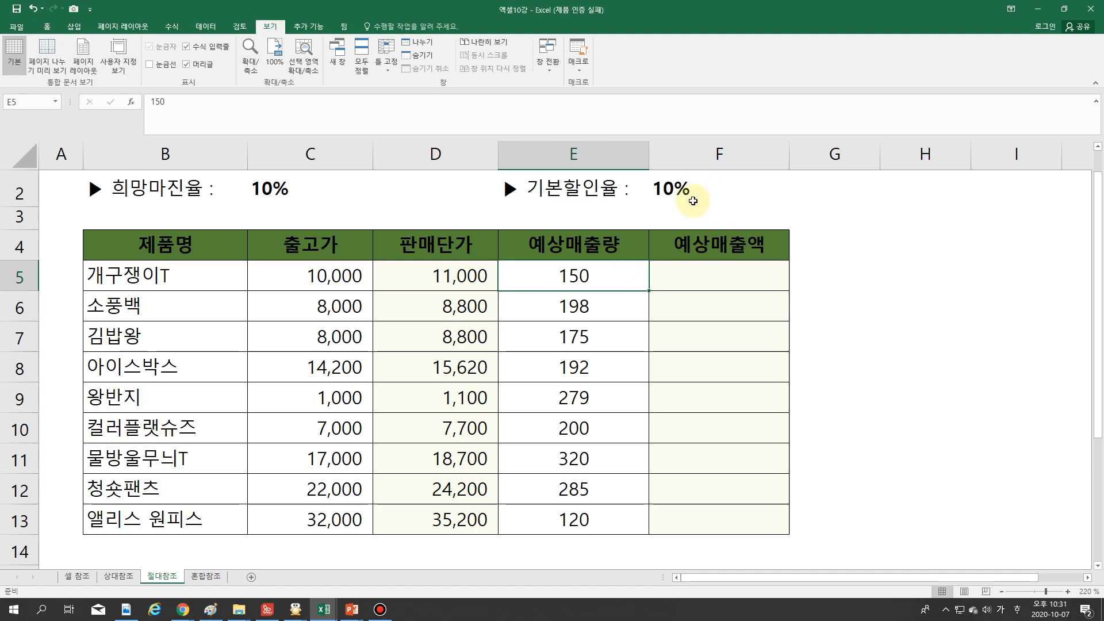
Enter =D5*E5*(1-$F$2) in F5 for 예상매출액 and fill it down to F13.
{"action": "left_click", "coordinate": [698, 276]}
{"action": "type", "text": "="}
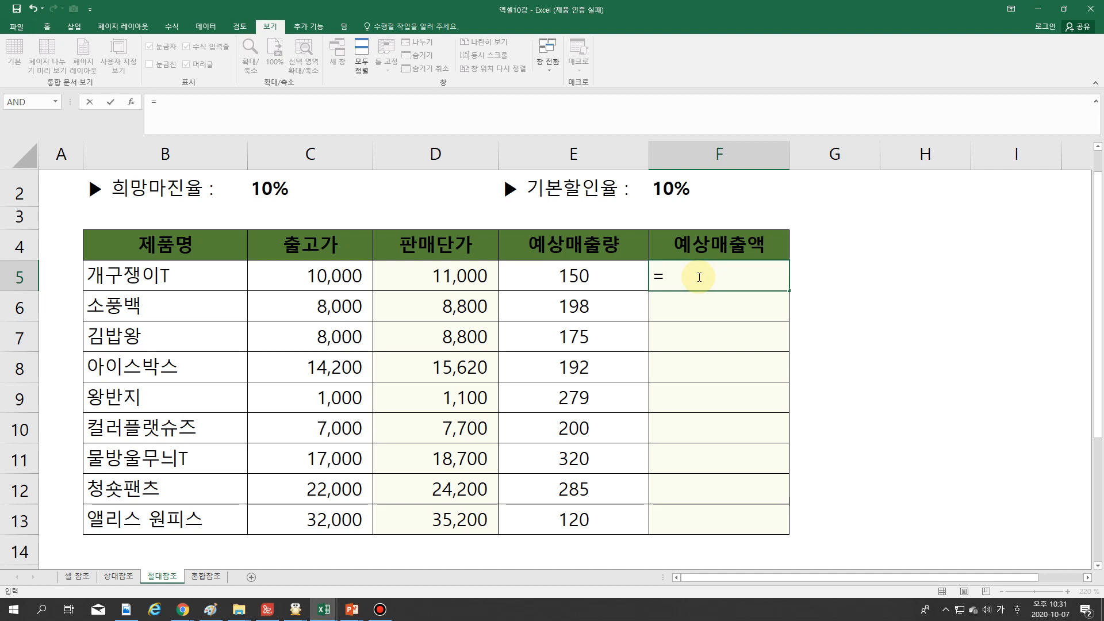
{"action": "left_click", "coordinate": [347, 274]}
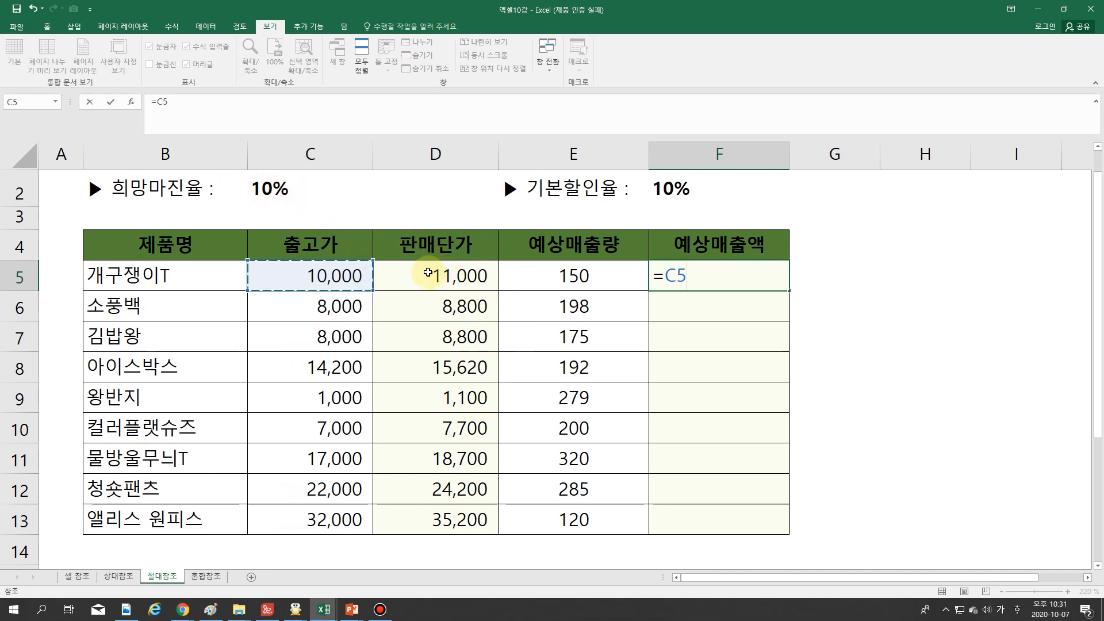
{"action": "left_click", "coordinate": [451, 275]}
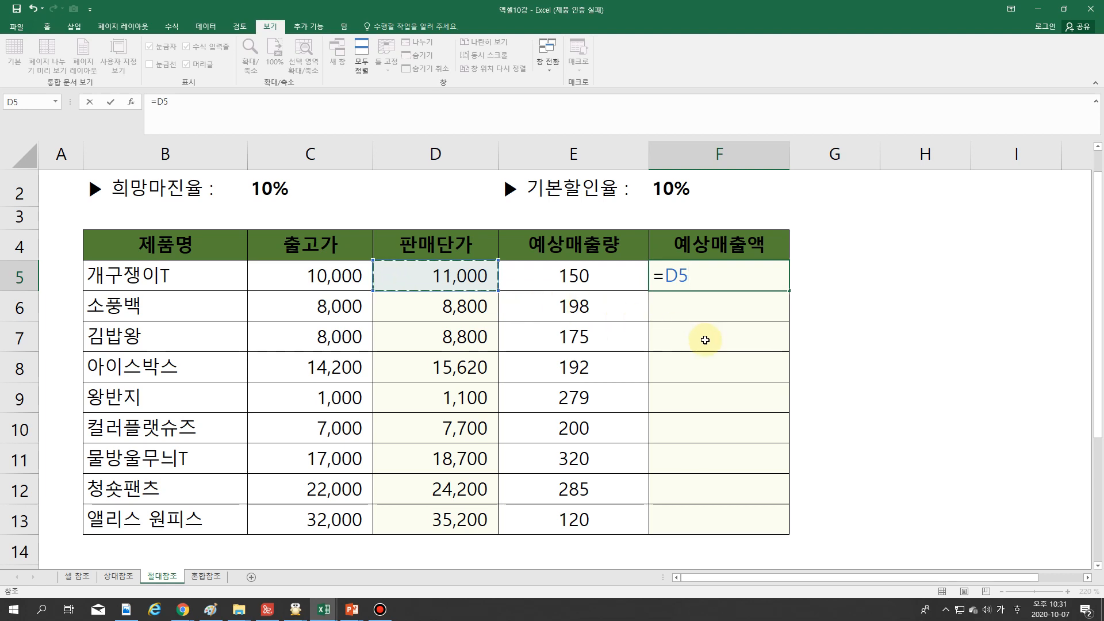
{"action": "type", "text": "*"}
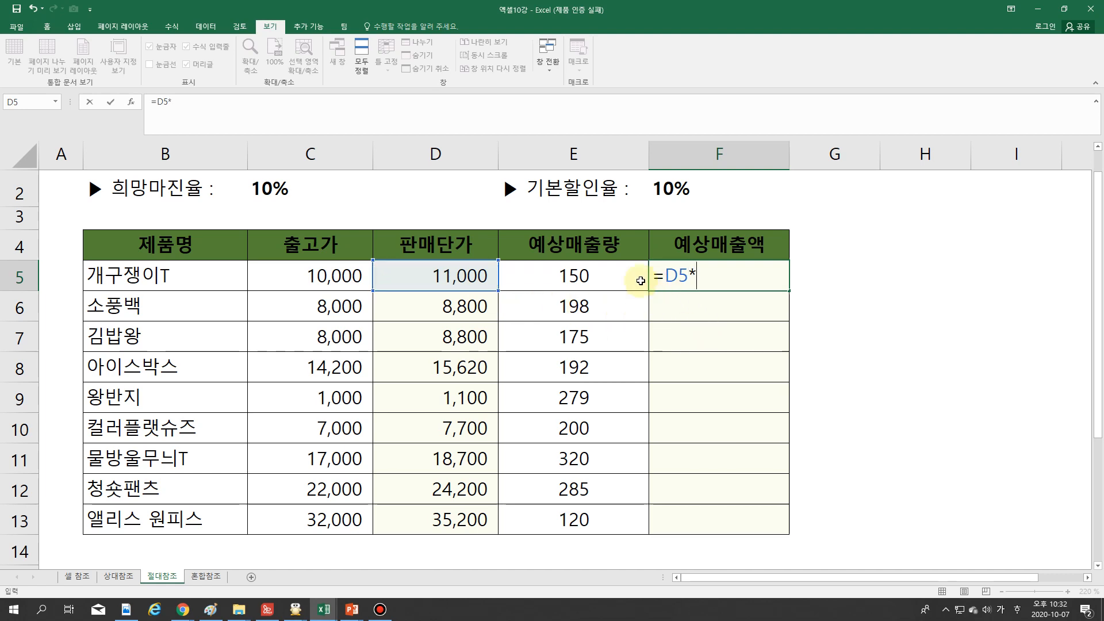
{"action": "left_click", "coordinate": [620, 276]}
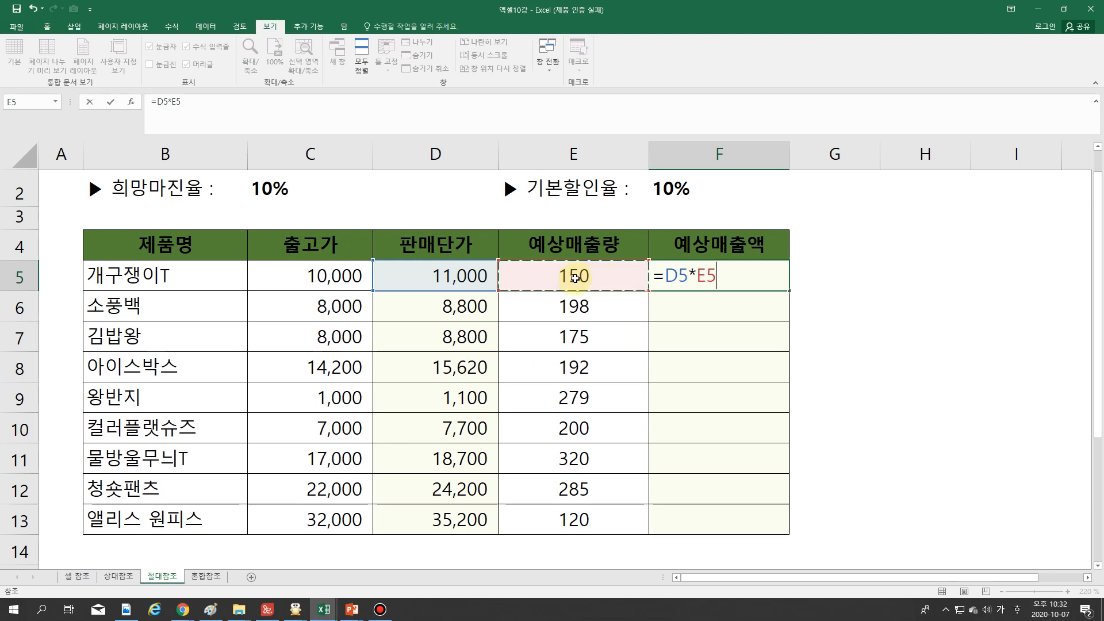
{"action": "type", "text": "*("}
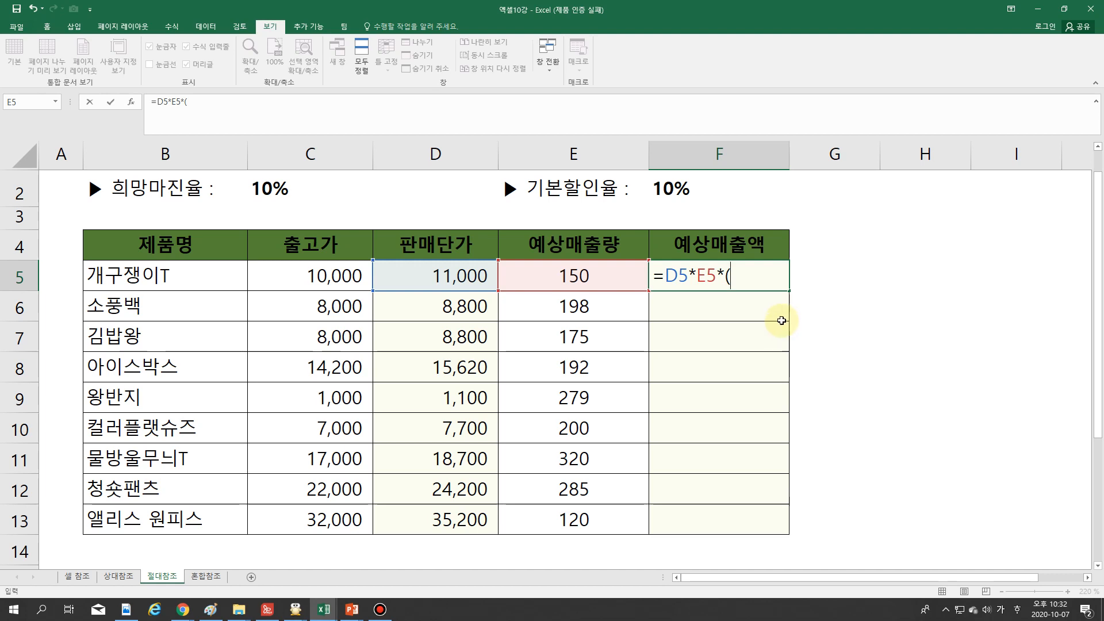
{"action": "type", "text": "1-"}
{"action": "left_click", "coordinate": [664, 188]}
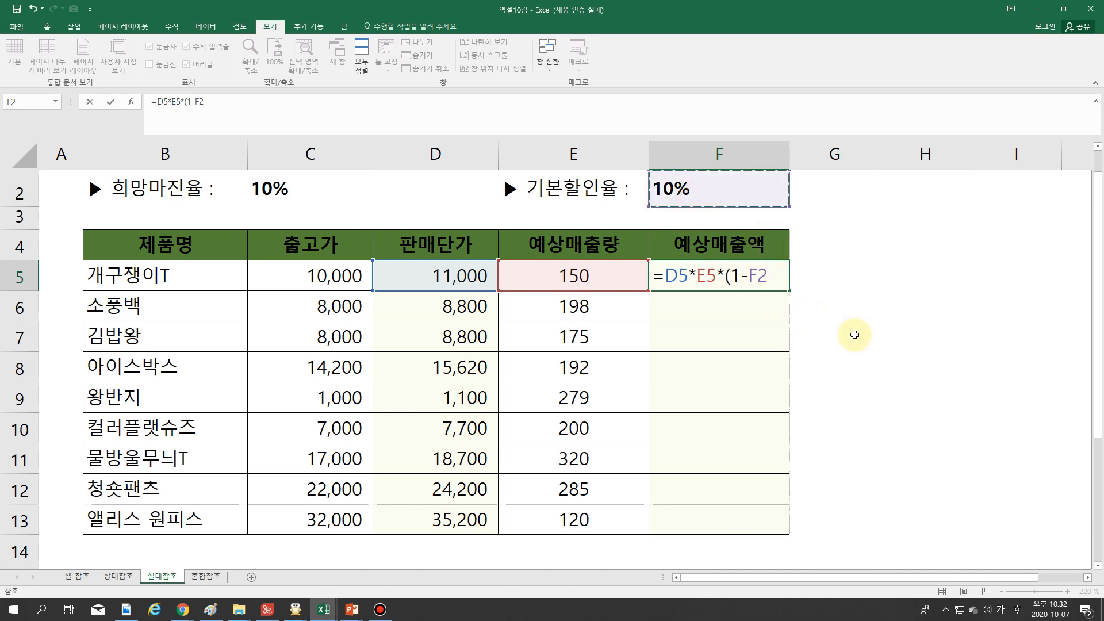
{"action": "key", "text": "F4"}
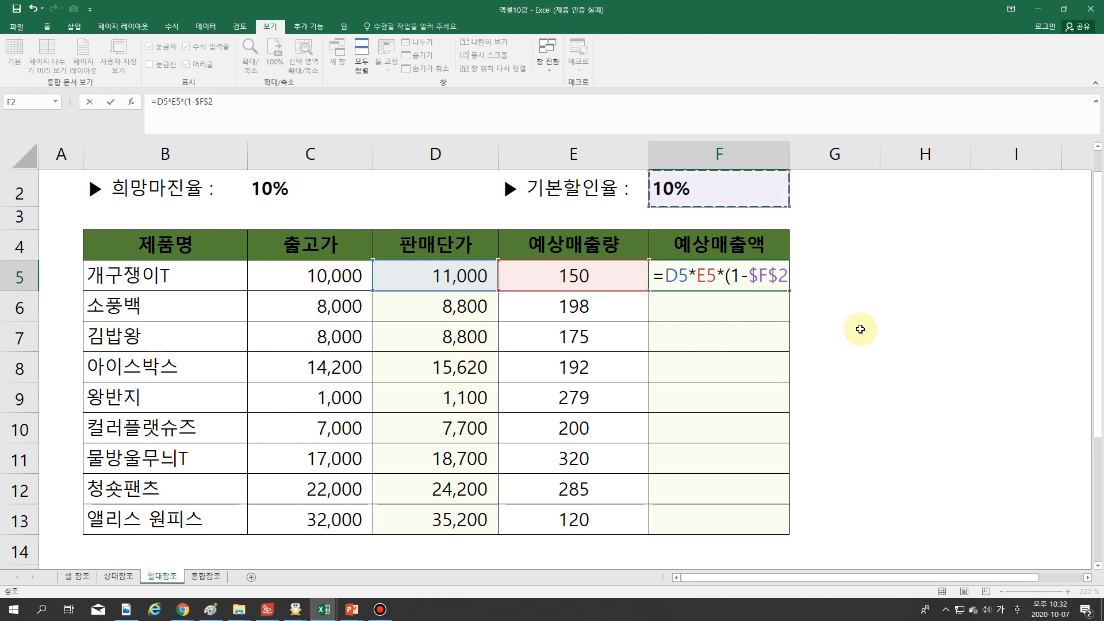
{"action": "type", "text": ")"}
{"action": "key", "text": "Return"}
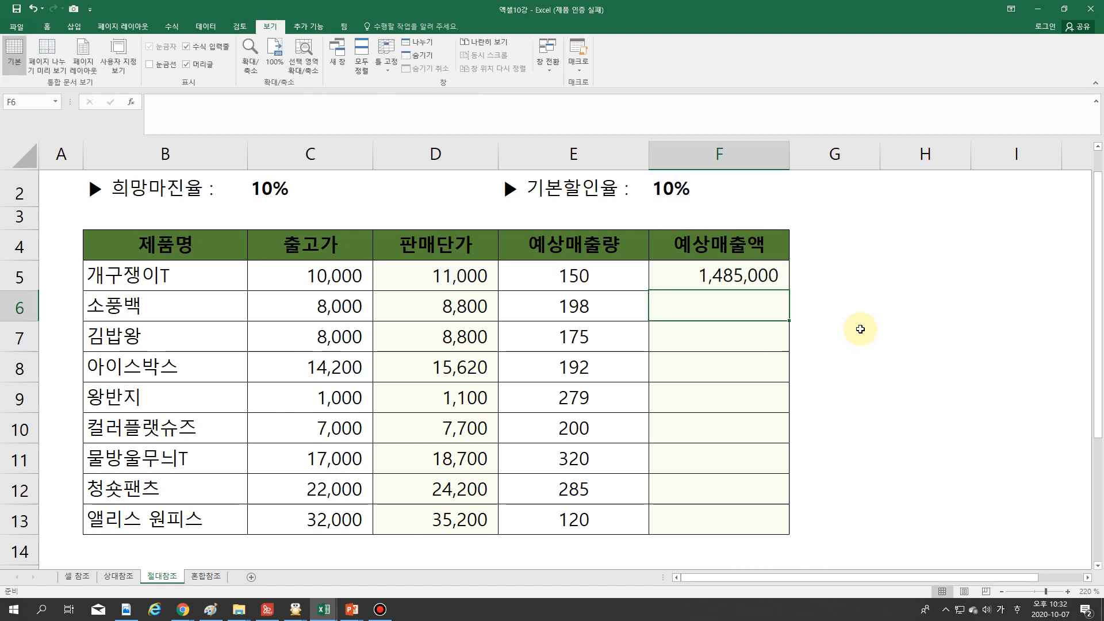
{"action": "left_click", "coordinate": [785, 288]}
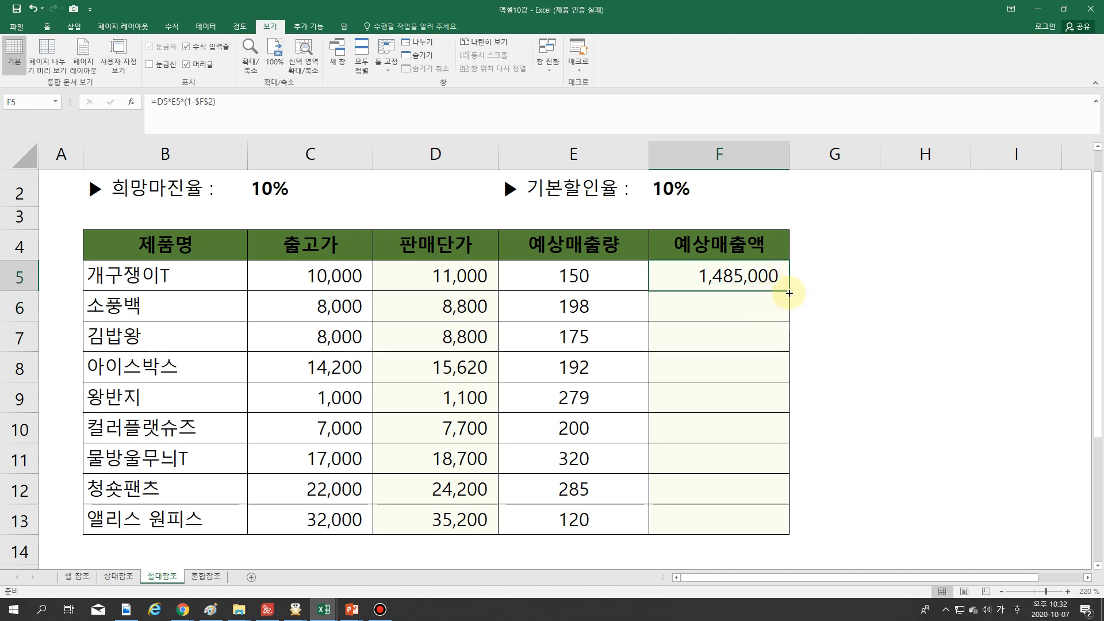
{"action": "double_click", "coordinate": [790, 293]}
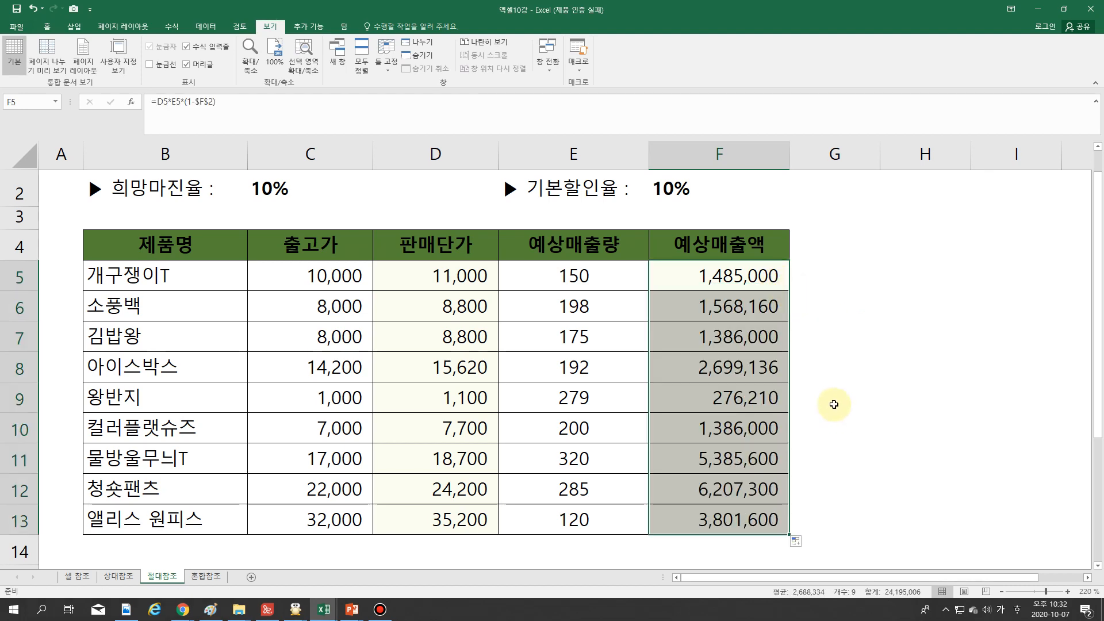
Show the 절대참조 sheet's formulas and examine the relative and absolute references in the 판매단가 and 예상매출액 columns.
{"action": "key", "text": "ctrl+grave"}
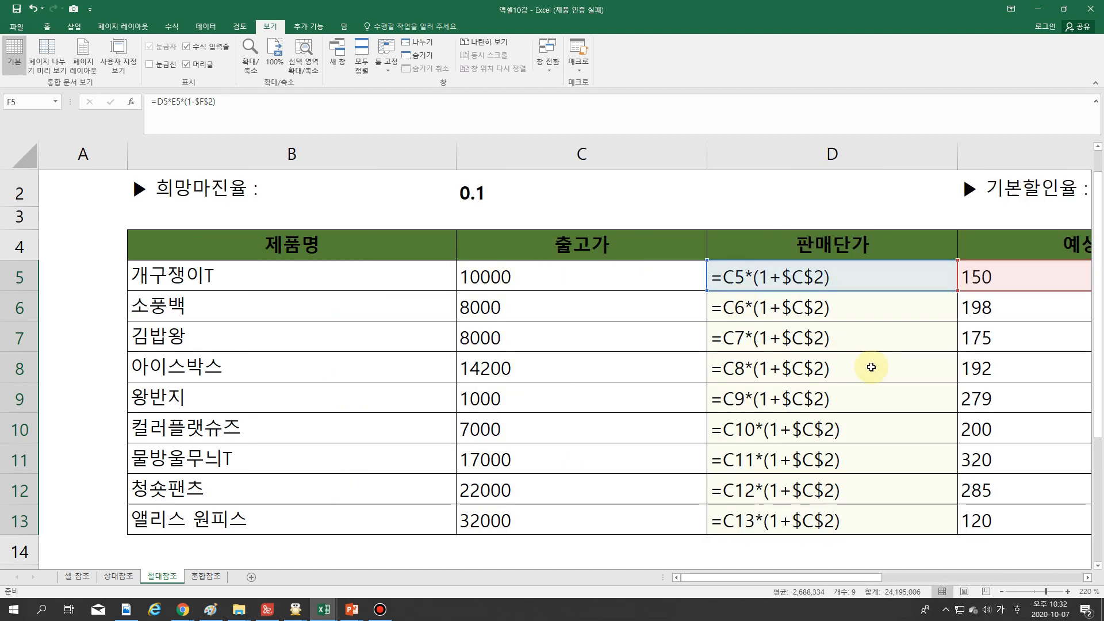
{"action": "left_click_drag", "start_coordinate": [817, 576], "coordinate": [960, 576]}
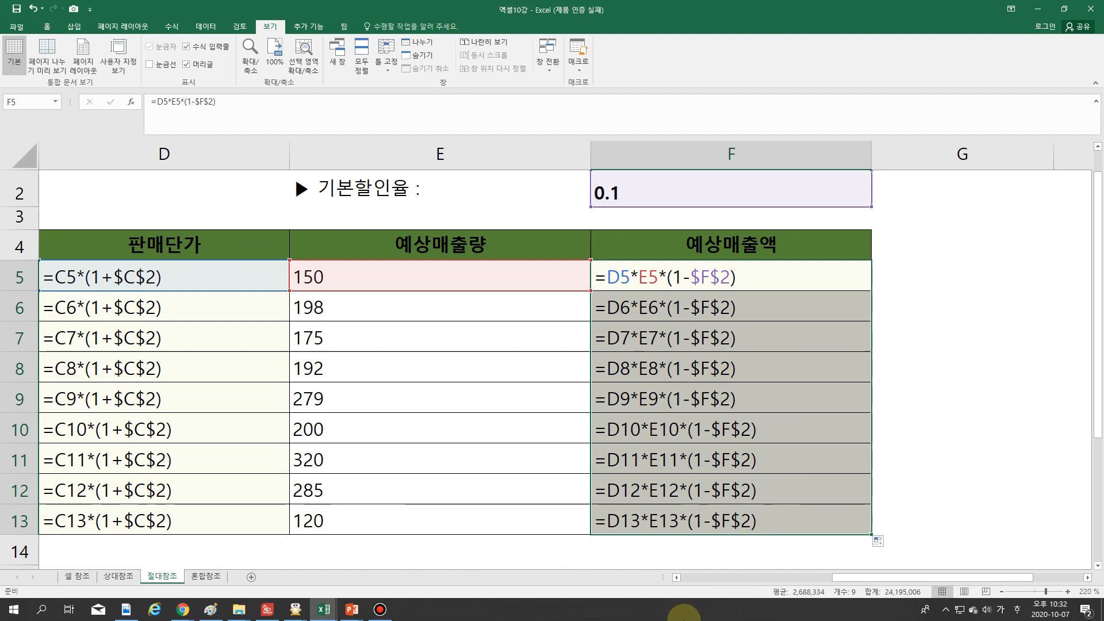
Review the 셀 참조, 상대참조, 절대참조 and 혼합참조 sheets to compare how each reference type is used.
{"action": "left_click", "coordinate": [119, 576]}
{"action": "left_click", "coordinate": [75, 576]}
{"action": "left_click", "coordinate": [118, 578]}
{"action": "left_click", "coordinate": [164, 578]}
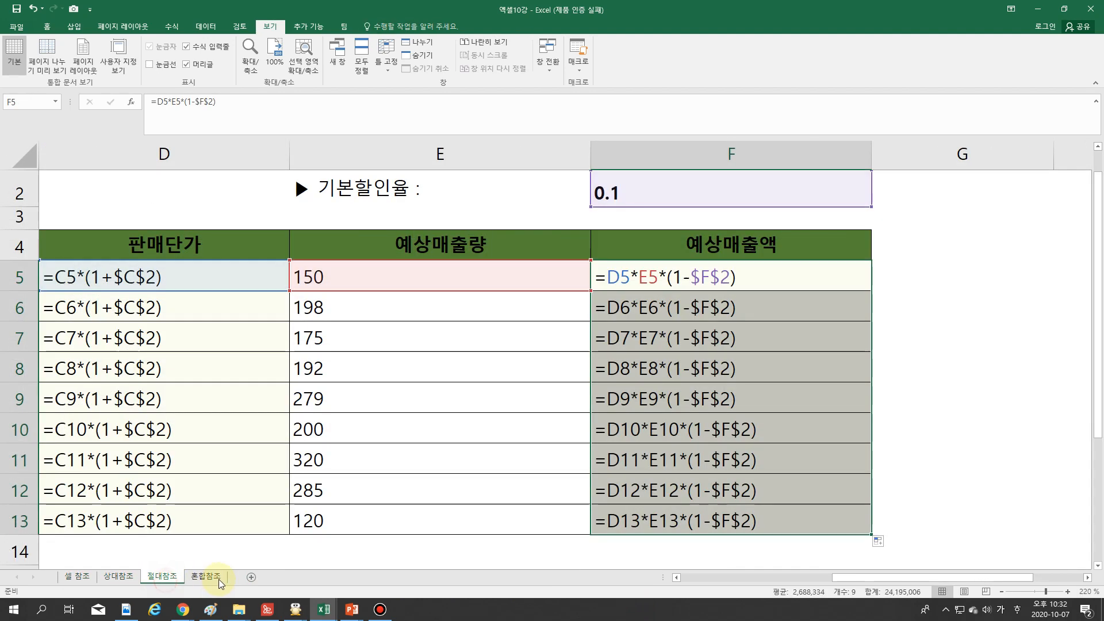
{"action": "left_click", "coordinate": [212, 578]}
{"action": "left_click", "coordinate": [164, 578]}
{"action": "left_click", "coordinate": [117, 576]}
{"action": "left_click", "coordinate": [76, 576]}
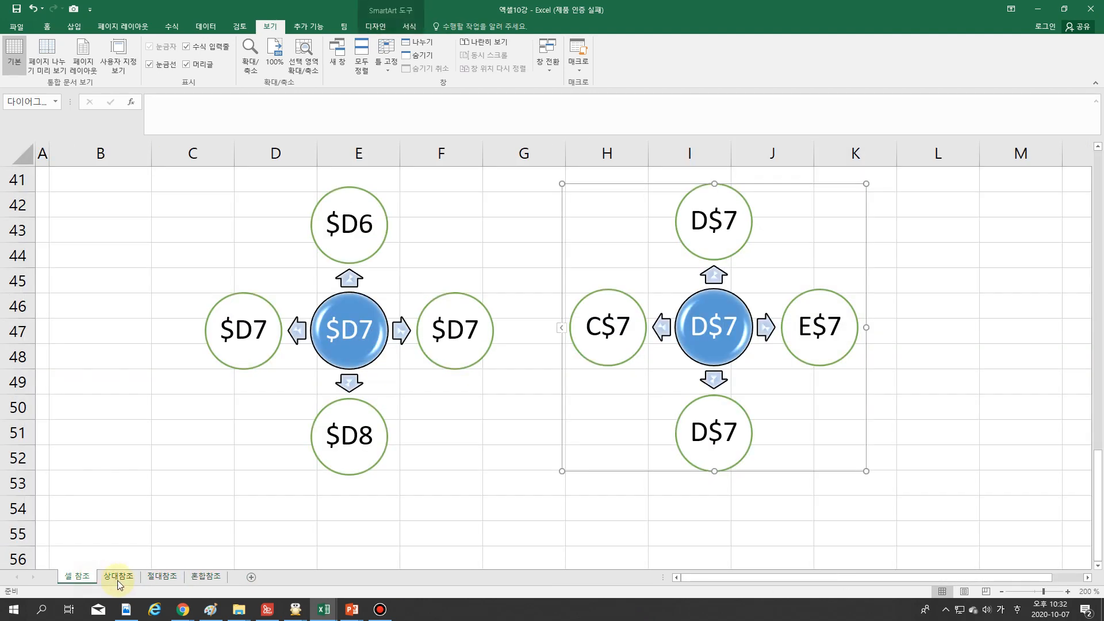
{"action": "left_click", "coordinate": [118, 576]}
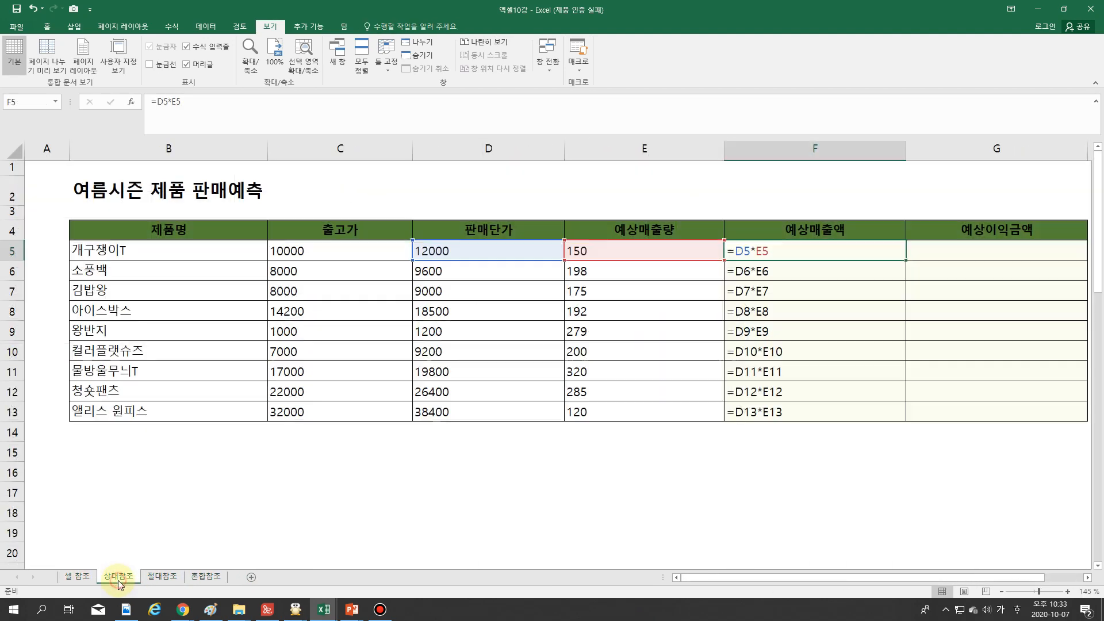
{"action": "left_click", "coordinate": [171, 579]}
{"action": "left_click", "coordinate": [207, 579]}
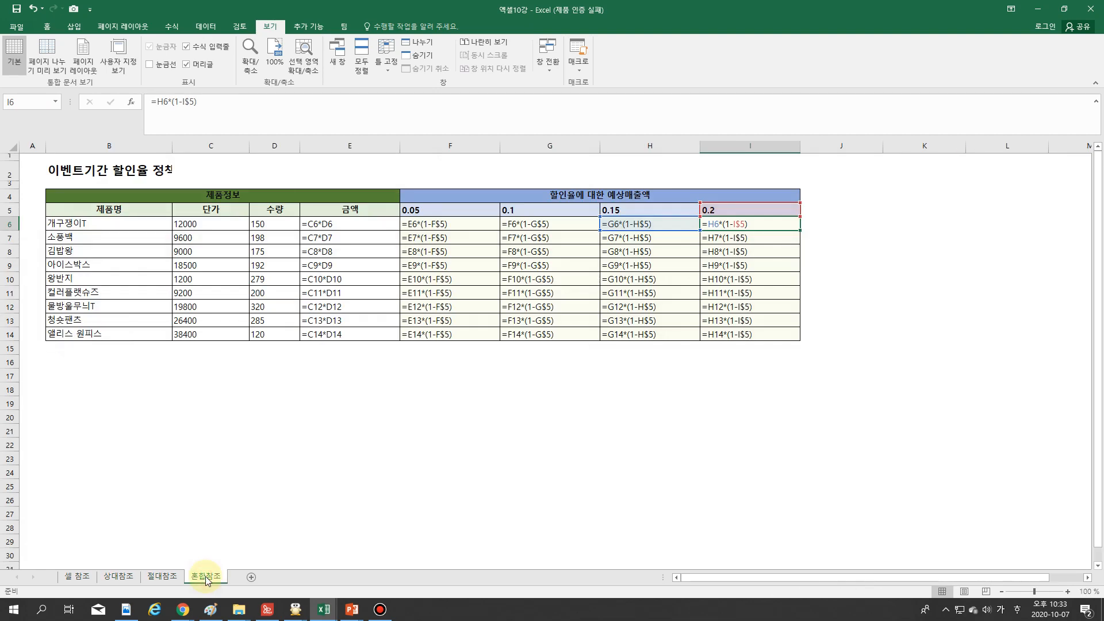
{"action": "left_click", "coordinate": [117, 578]}
{"action": "left_click", "coordinate": [165, 578]}
{"action": "left_click", "coordinate": [116, 578]}
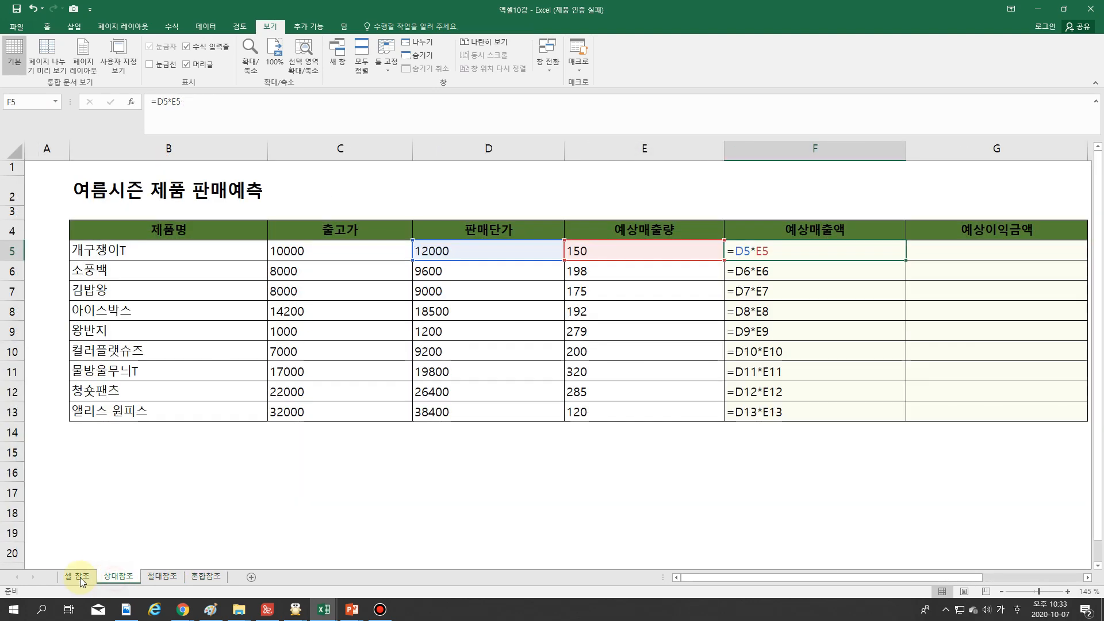
Return to the 셀 참조 sheet and review its explanations from 절대참조 back up to 상대참조 and 셀 참조.
{"action": "left_click", "coordinate": [80, 577]}
{"action": "scroll", "coordinate": [356, 557], "scroll_direction": "up", "scroll_amount": 4, "text": "ctrl"}
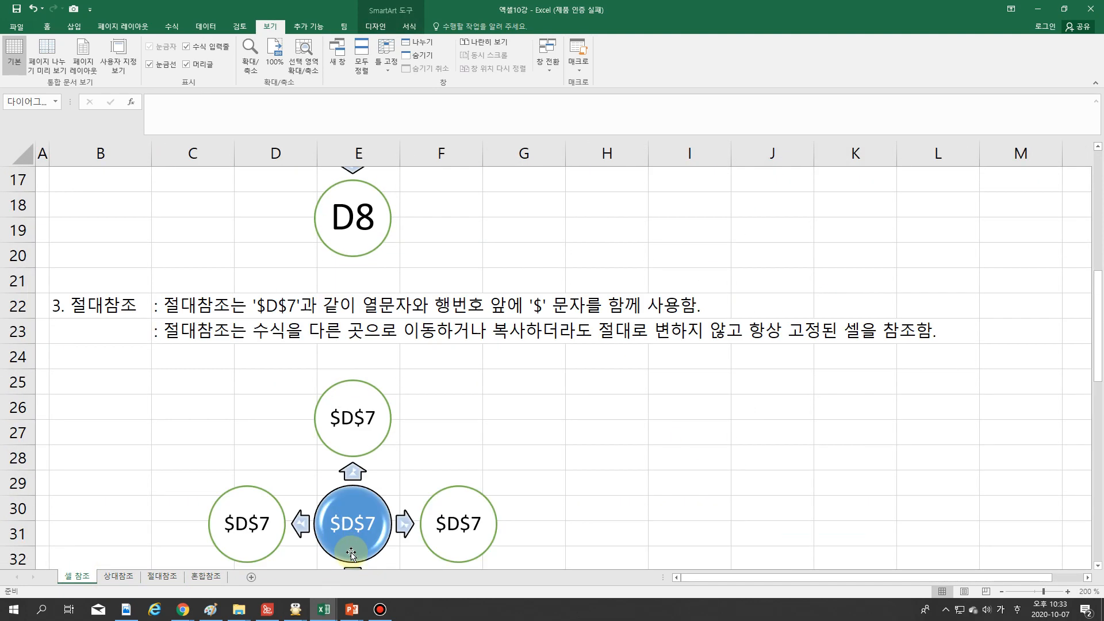
{"action": "scroll", "coordinate": [350, 553], "scroll_direction": "up", "scroll_amount": 5}
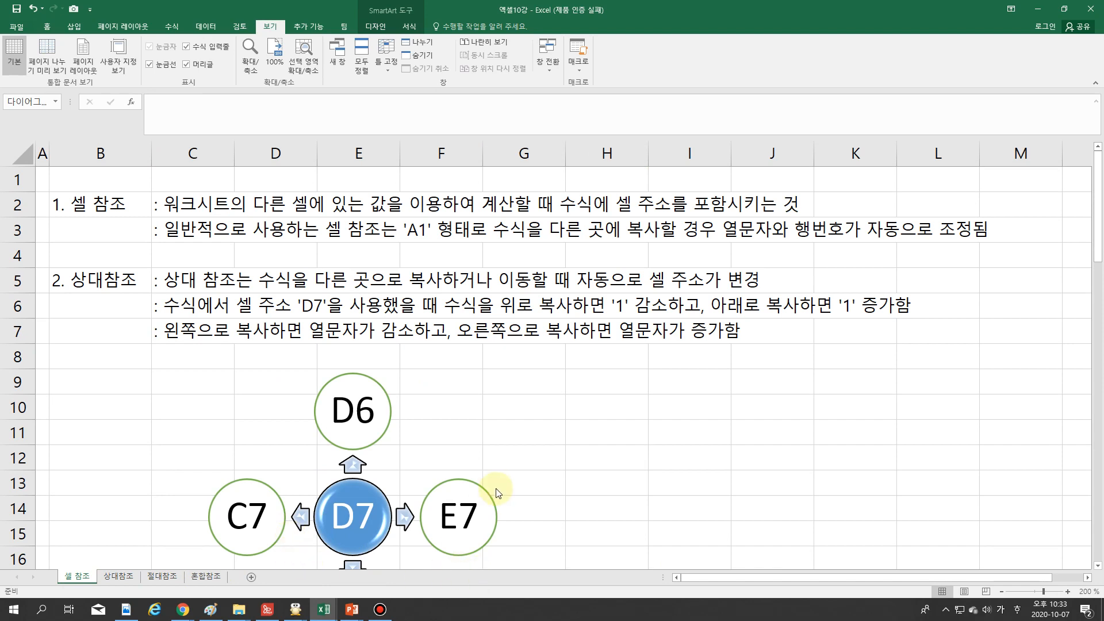